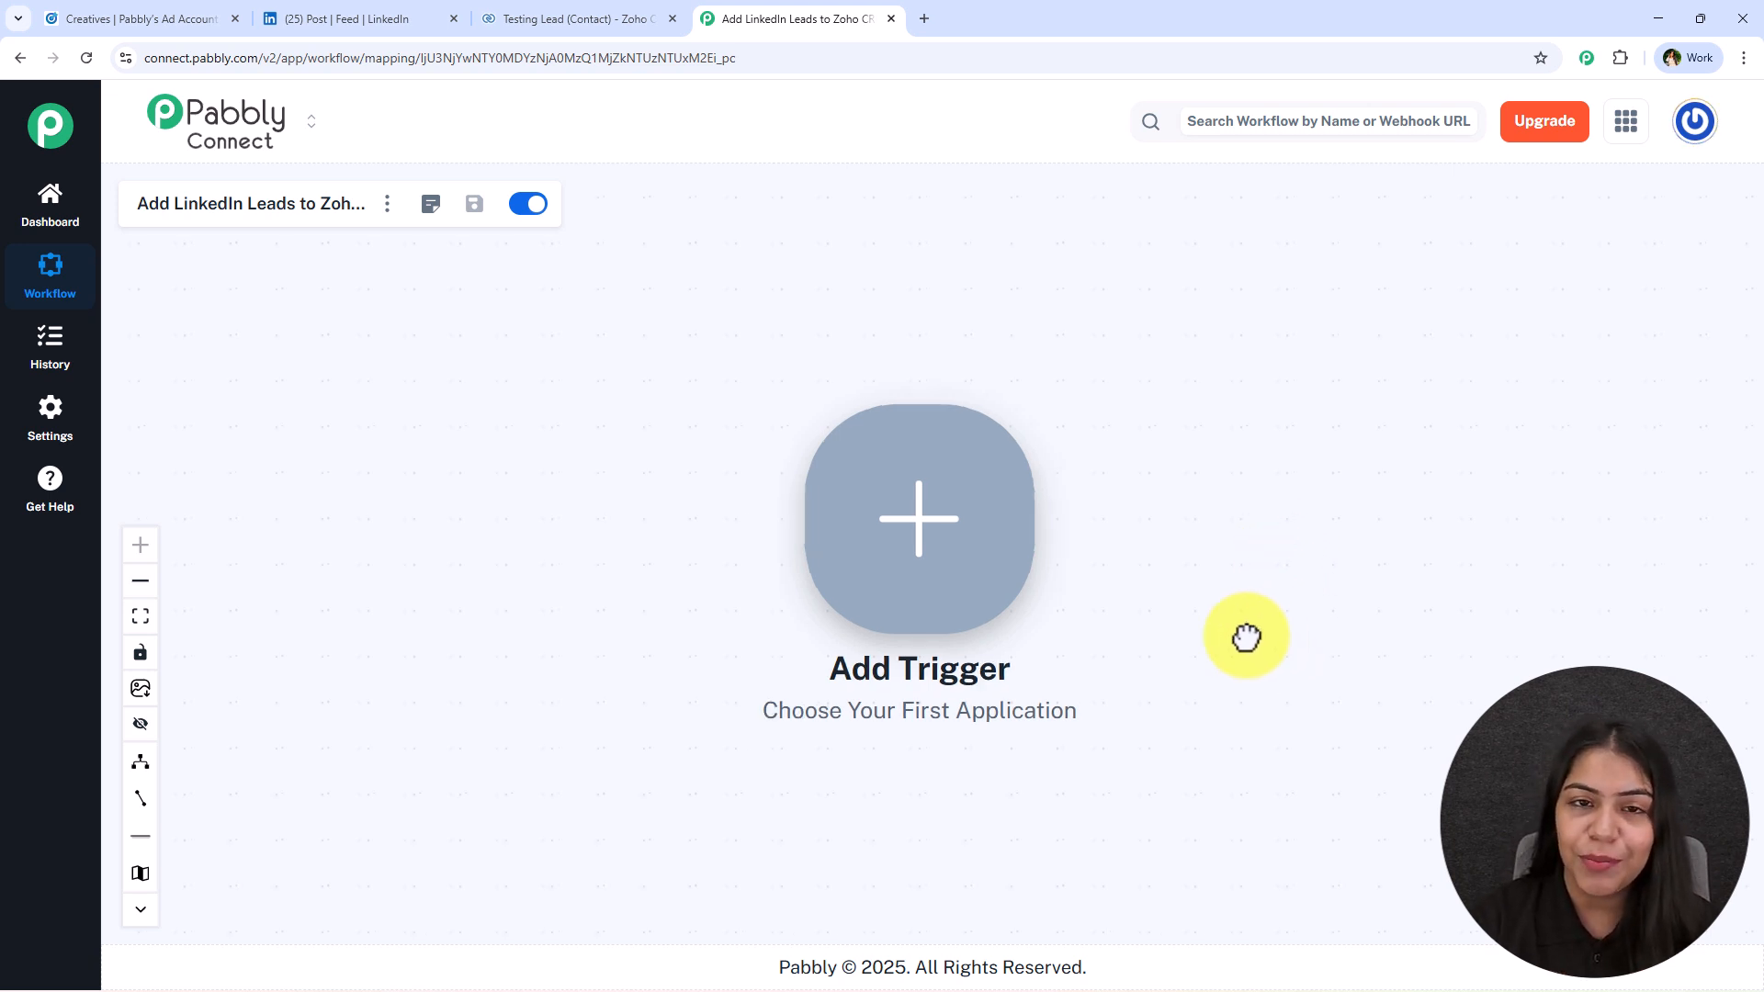
# Set the workflow's trigger to the LinkedIn app with the Lead Notifications event.
pyautogui.moveTo(1264, 643); pyautogui.dragTo(1016, 615)
pyautogui.moveTo(959, 428); pyautogui.dragTo(839, 423)
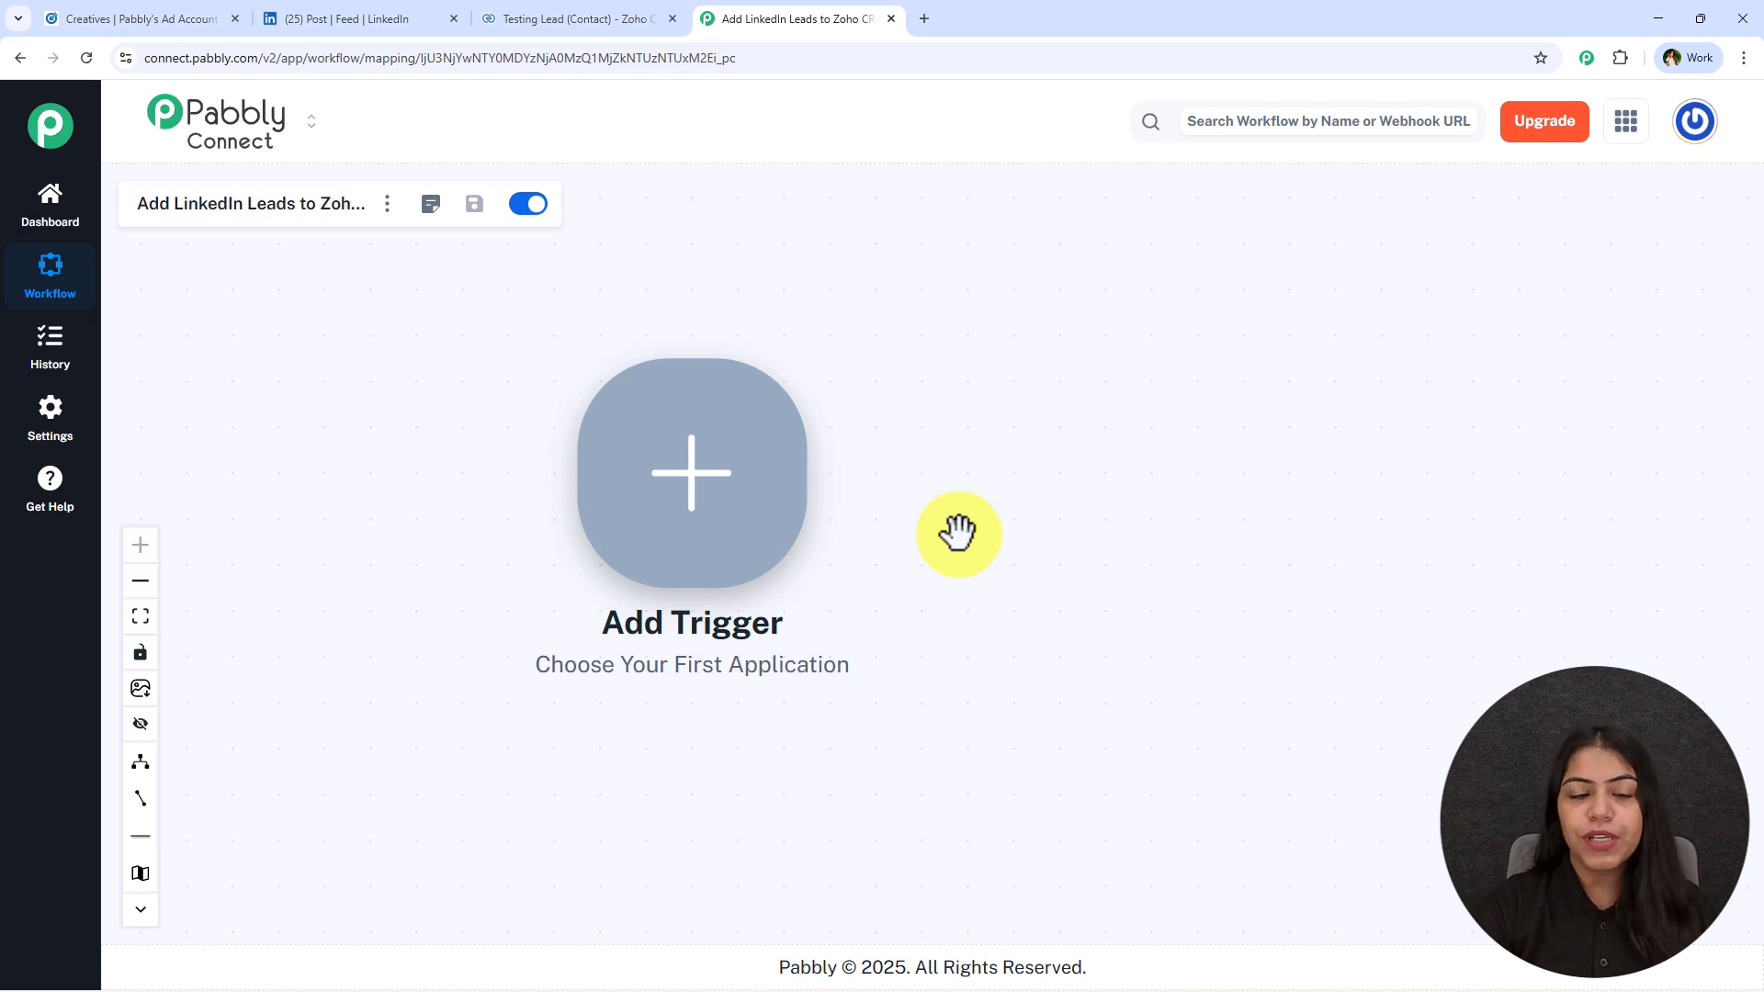
pyautogui.click(749, 466)
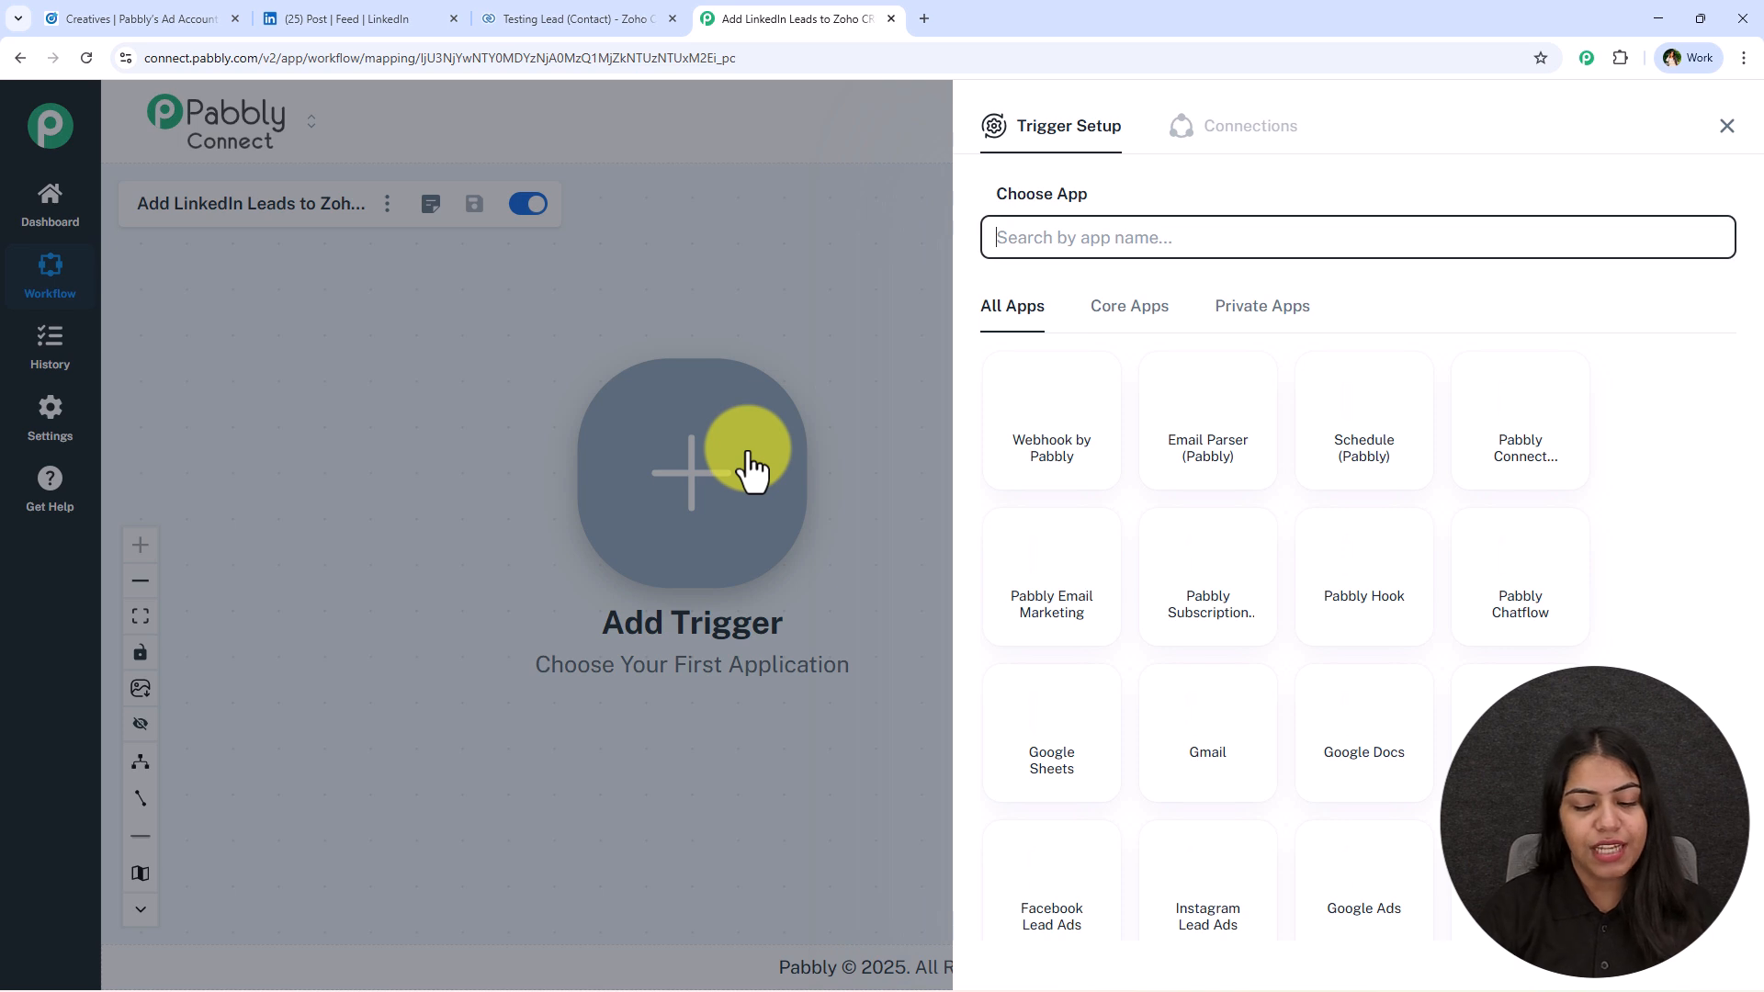
pyautogui.write('L')
pyautogui.press('BackSpace')
pyautogui.write('L')
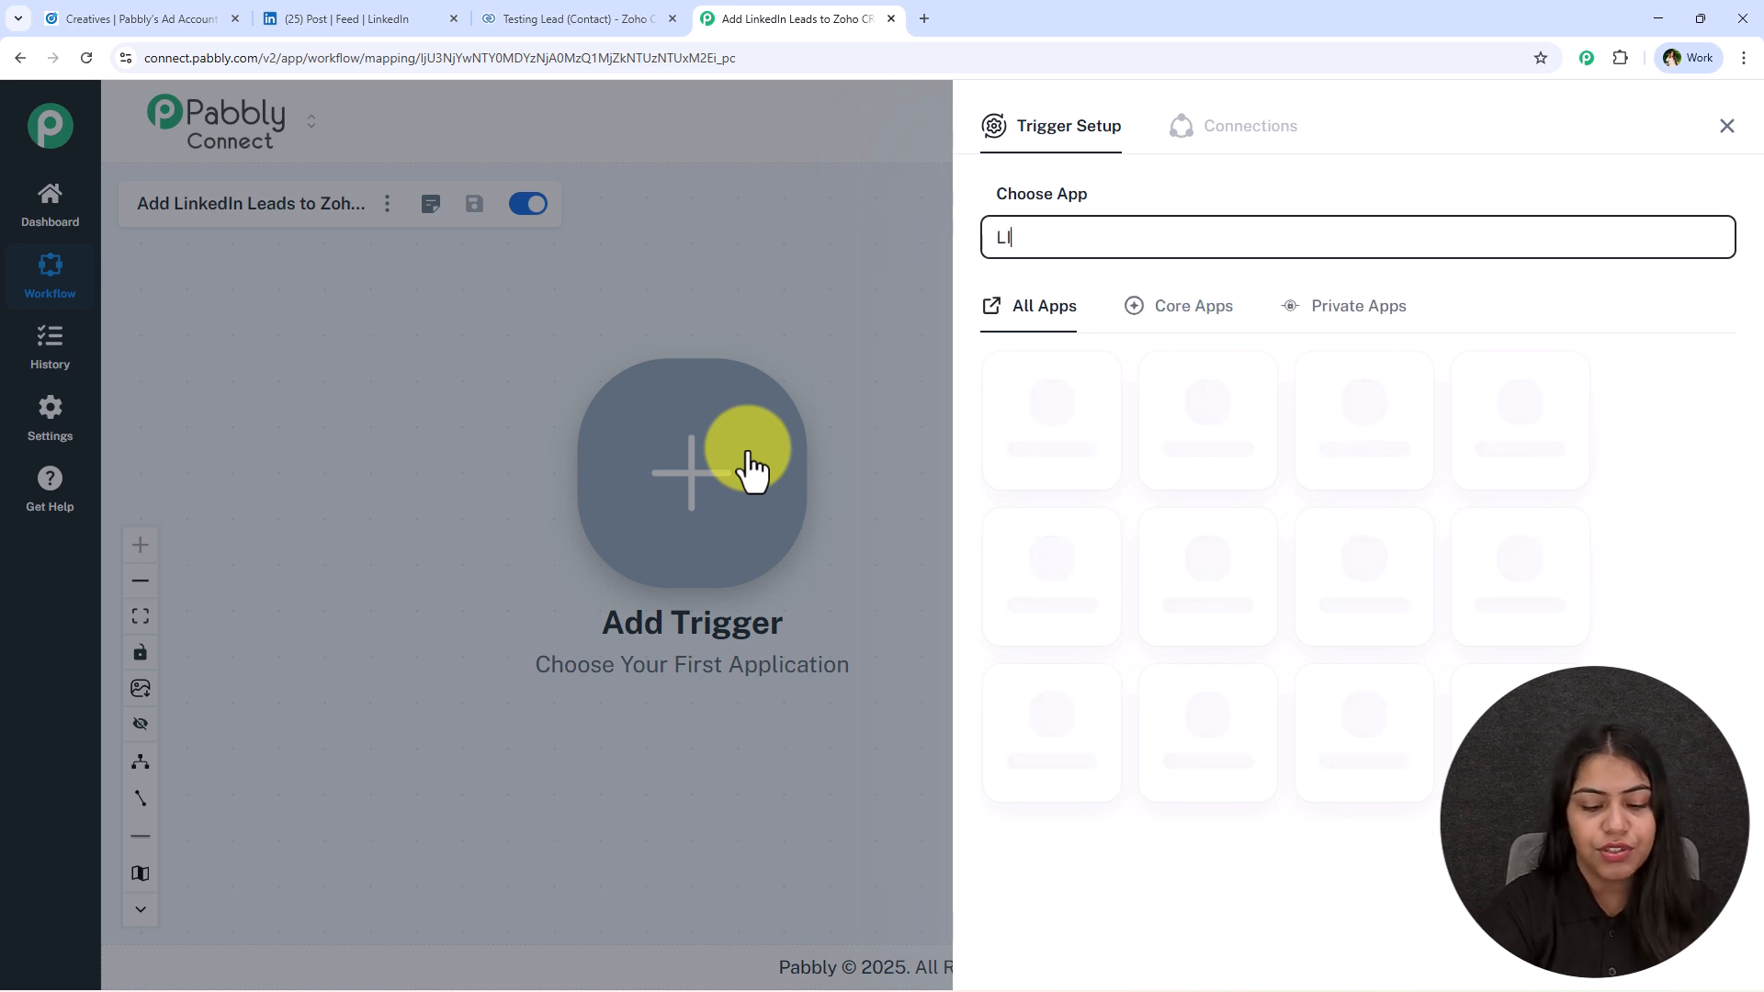
pyautogui.press('BackSpace')
pyautogui.press('BackSpace')
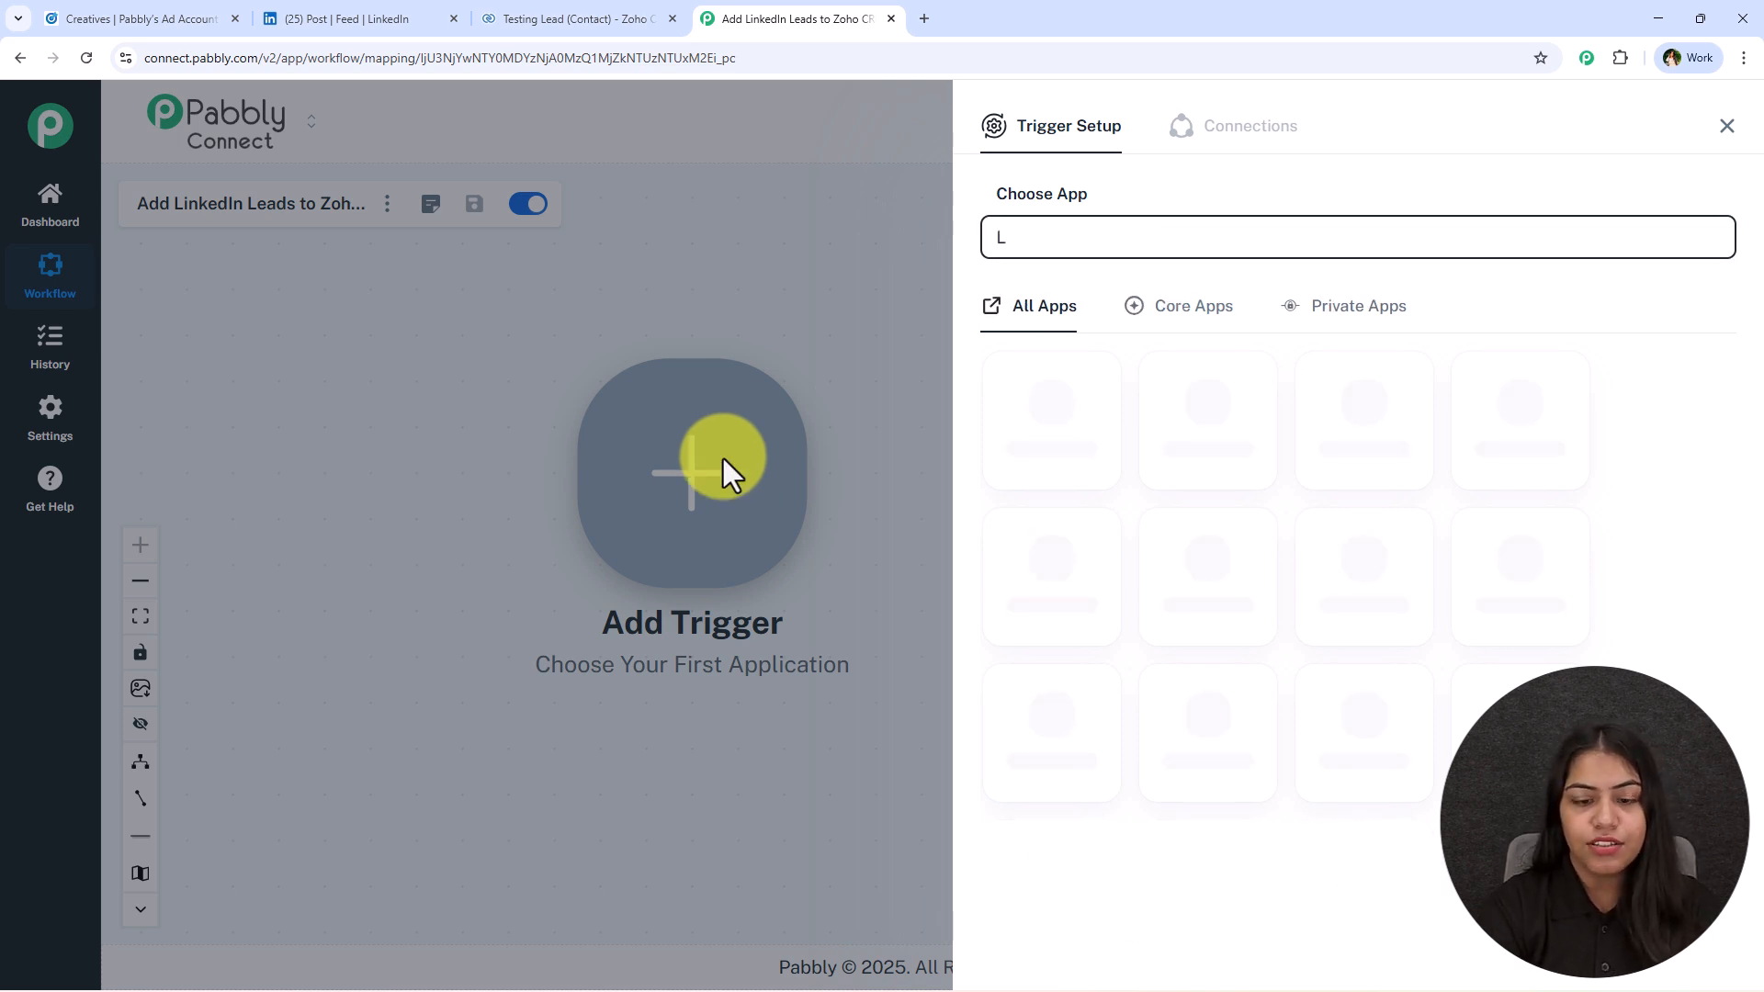
pyautogui.write('ink')
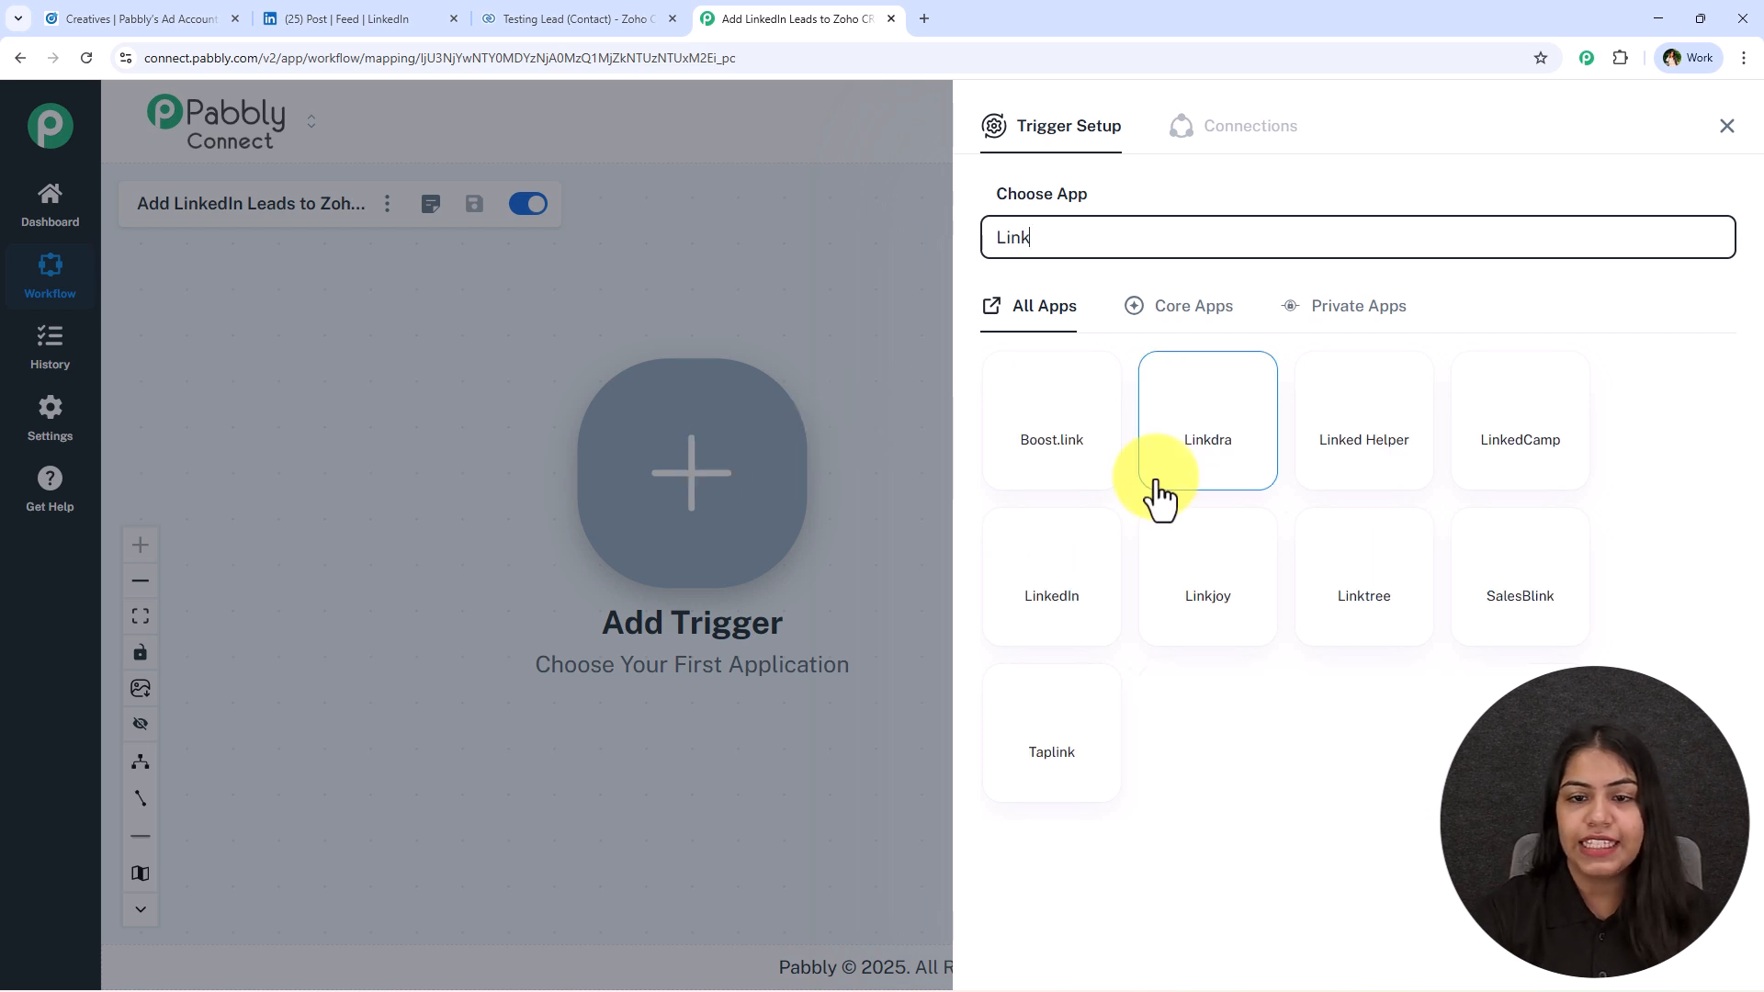
pyautogui.click(1052, 560)
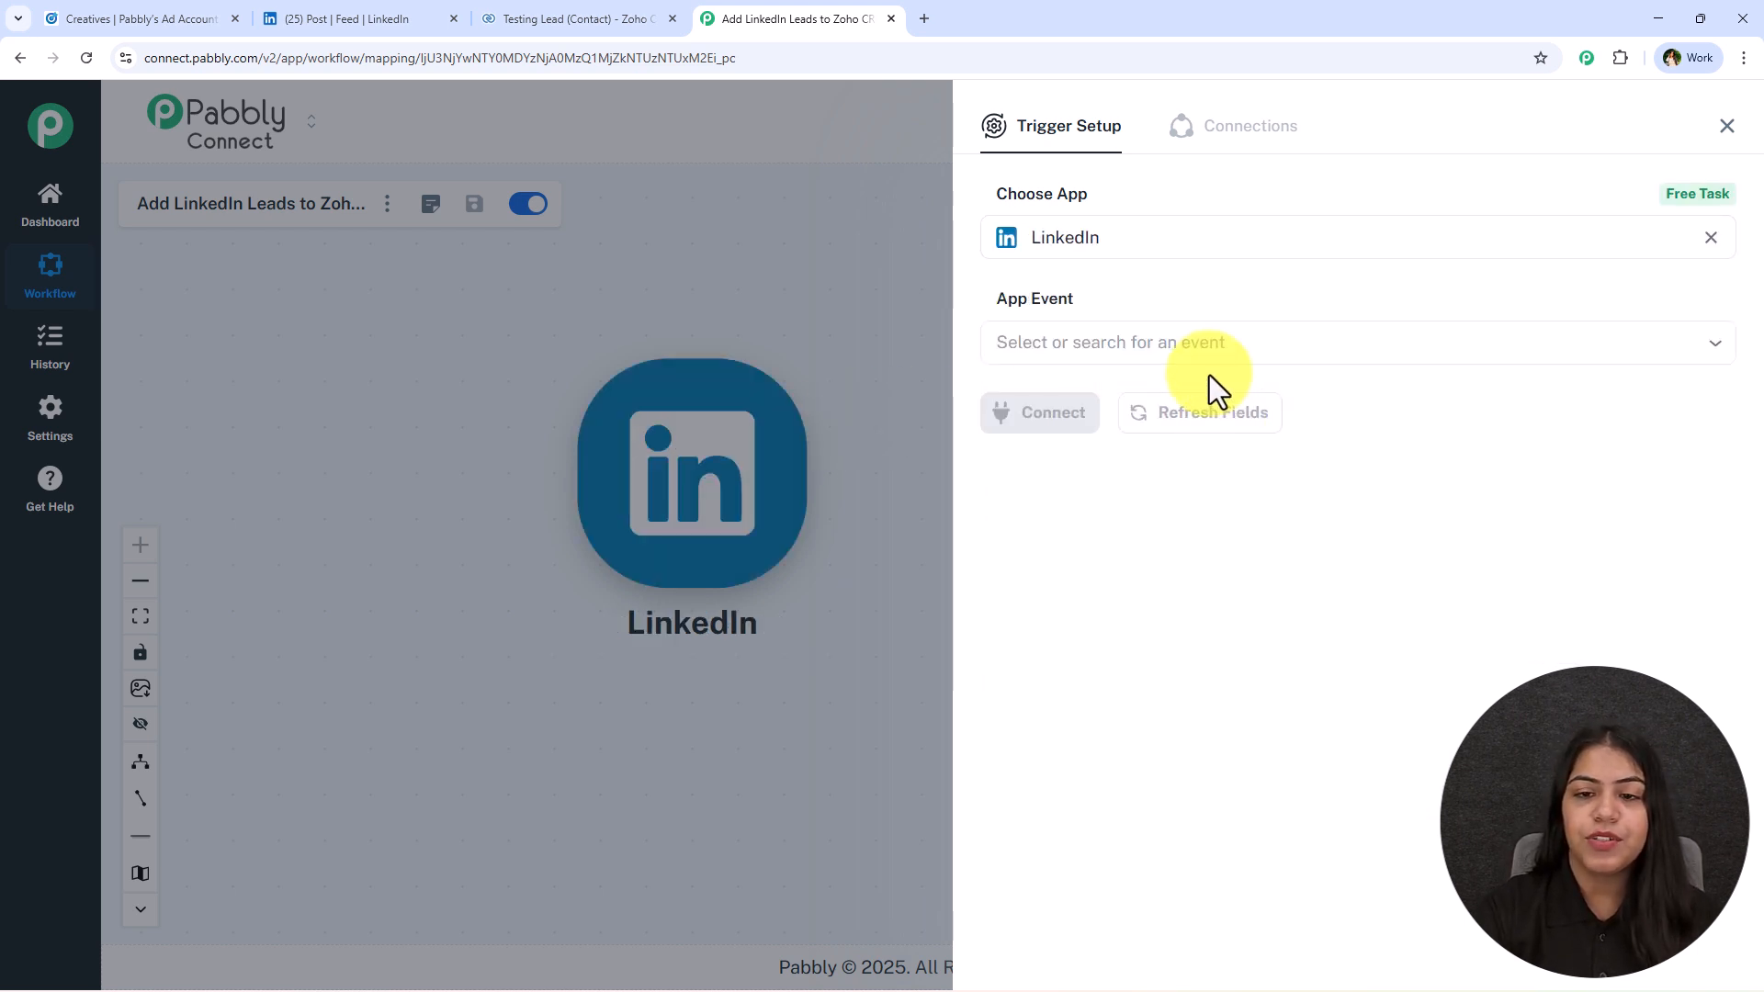
pyautogui.click(1199, 353)
pyautogui.click(1160, 409)
# Add a new LinkedIn connection for the trigger, signing in with the LinkedIn account's password.
pyautogui.click(1084, 414)
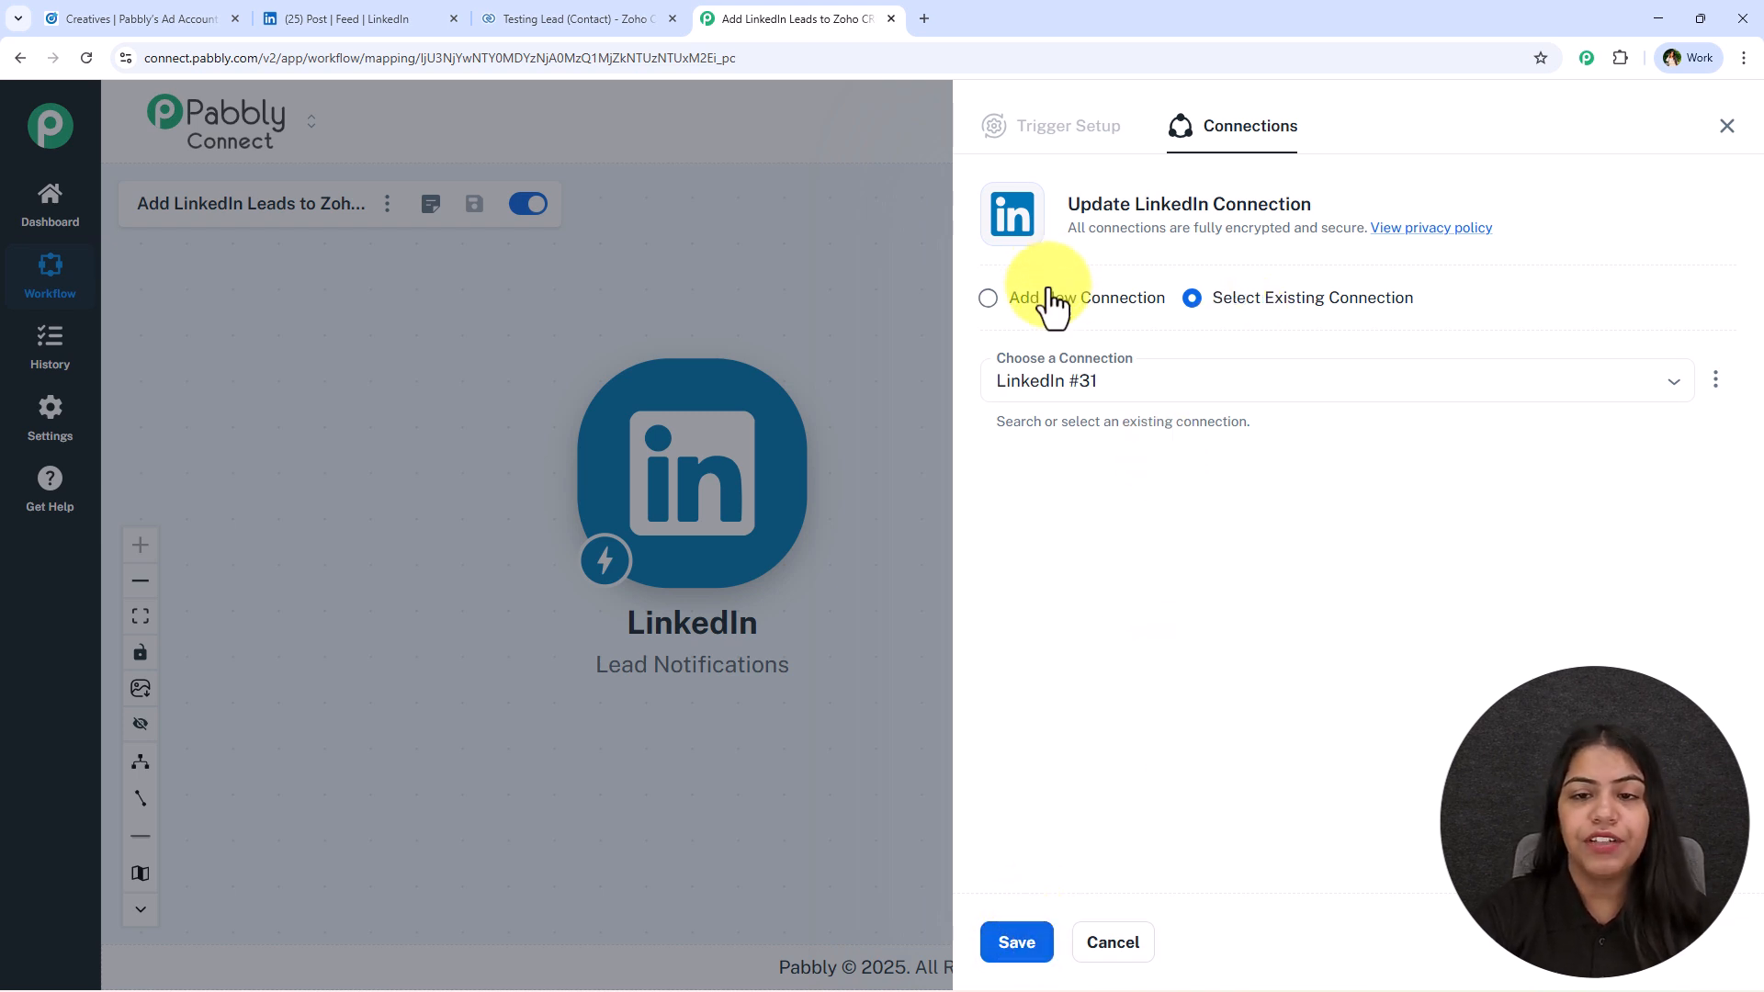
pyautogui.click(1023, 300)
pyautogui.click(1187, 533)
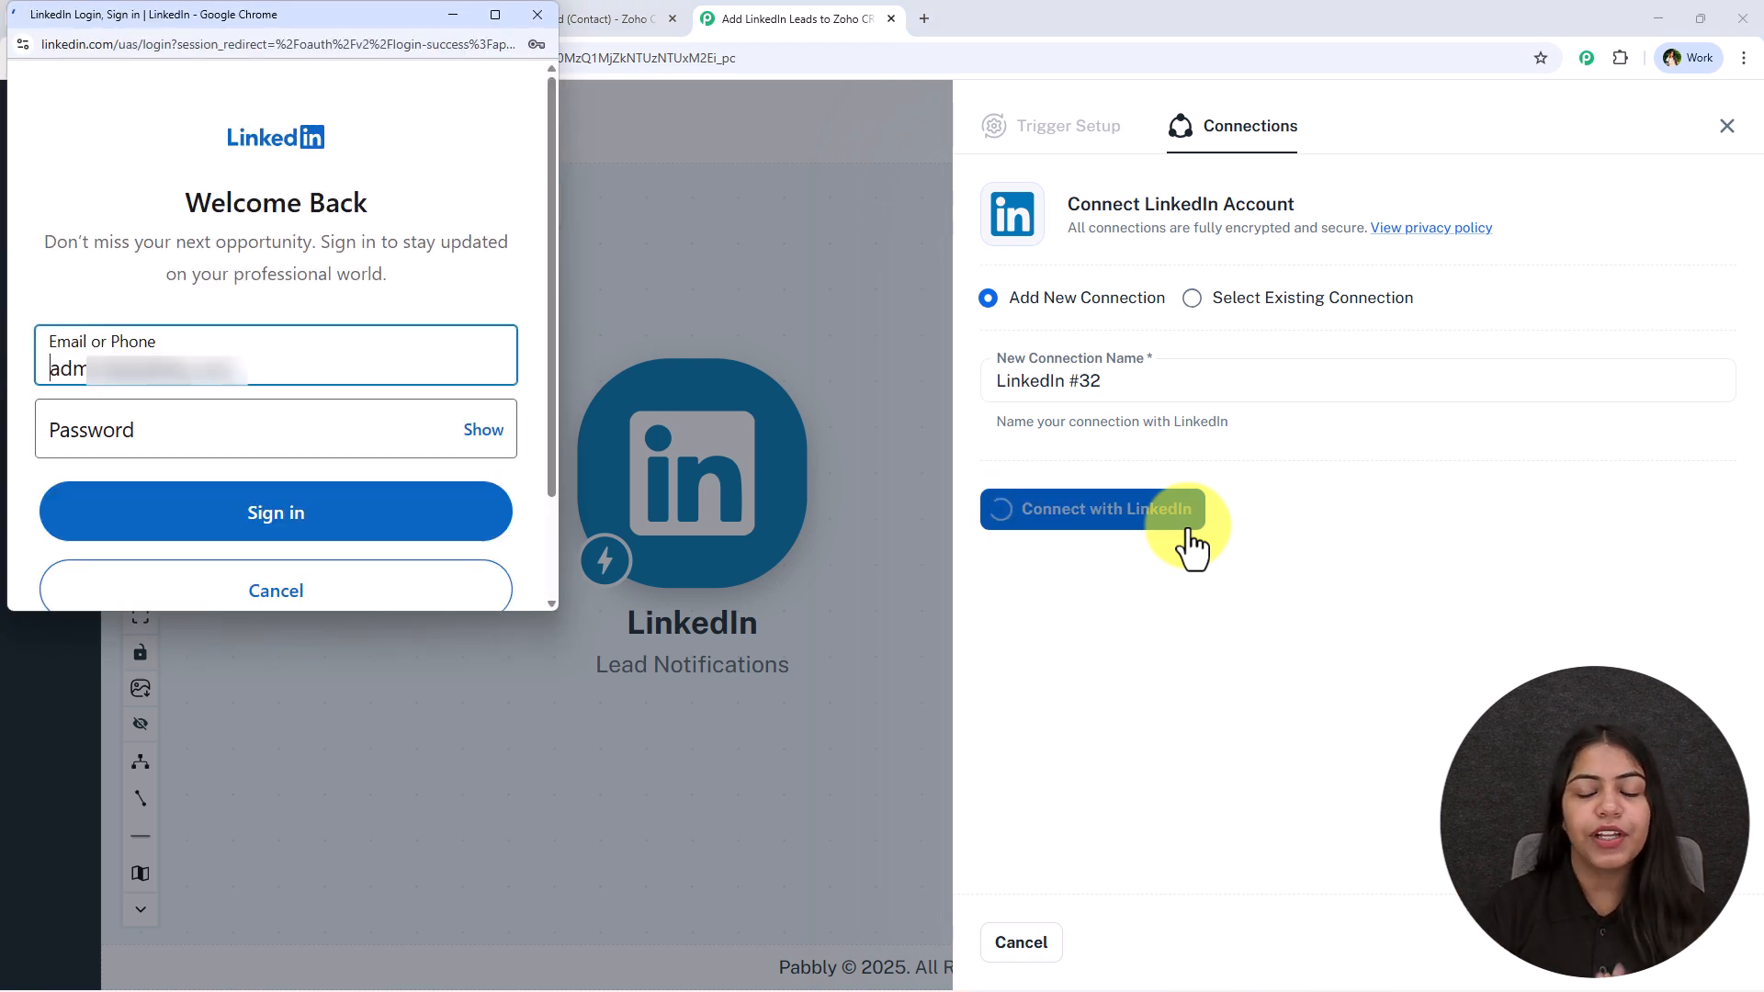
pyautogui.click(224, 445)
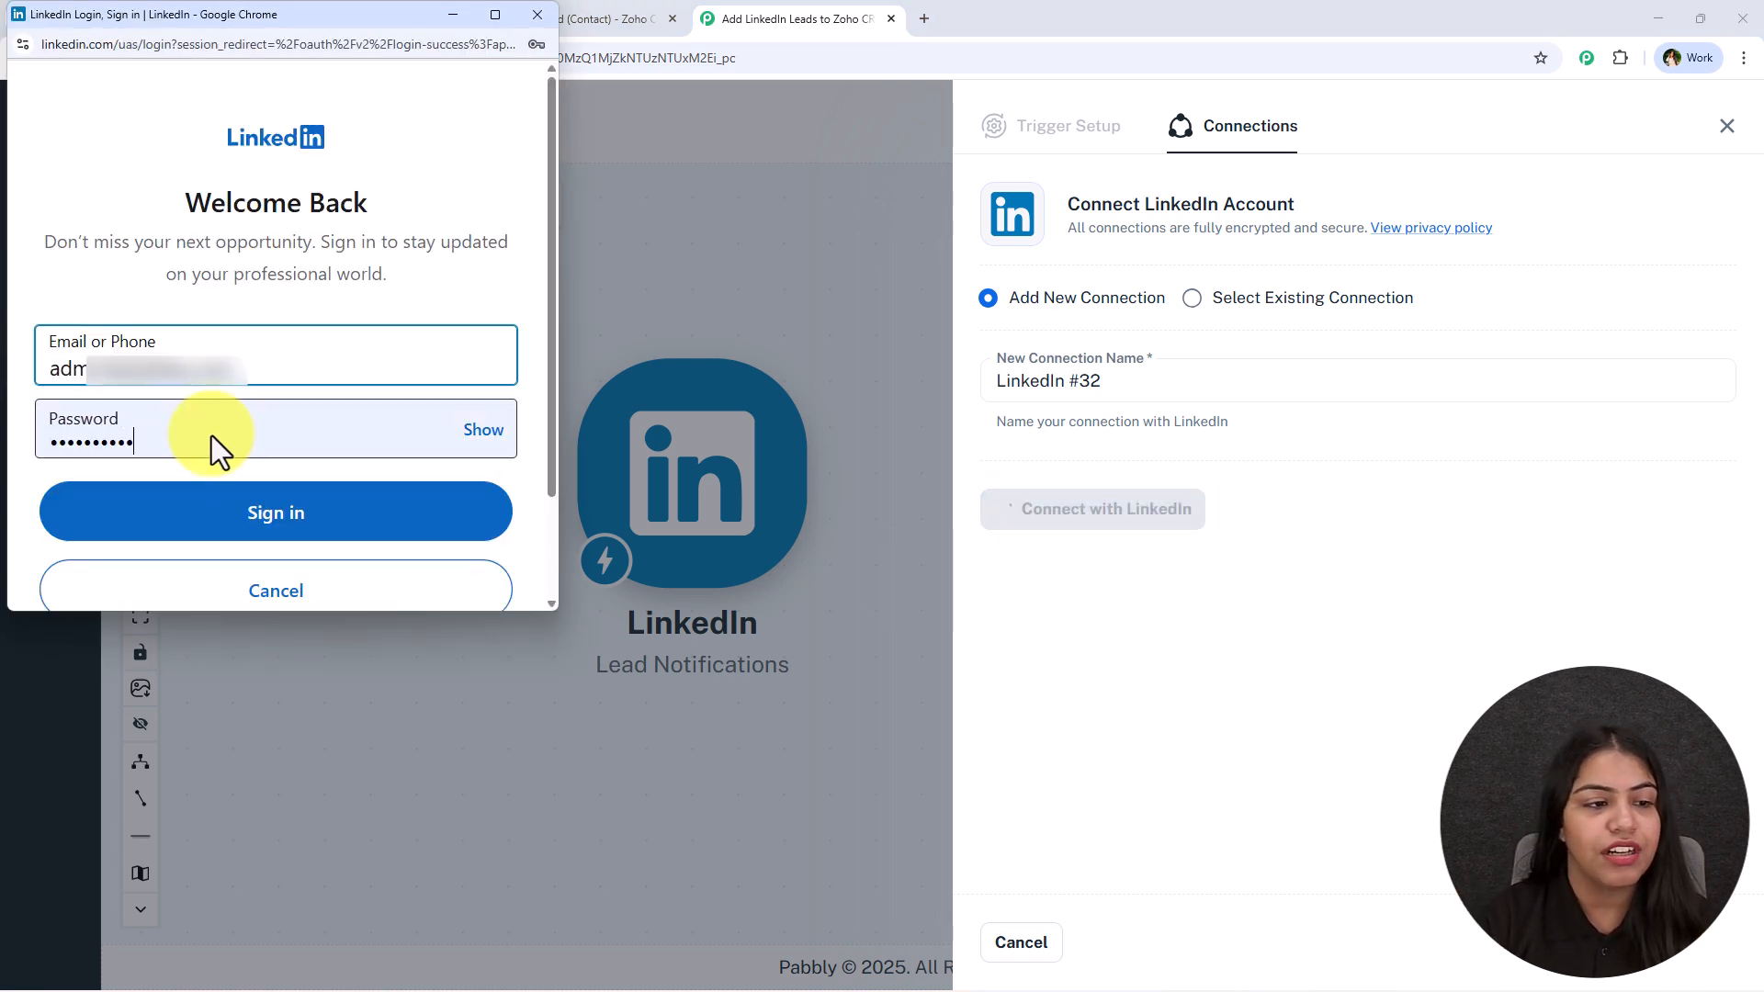
pyautogui.click(354, 522)
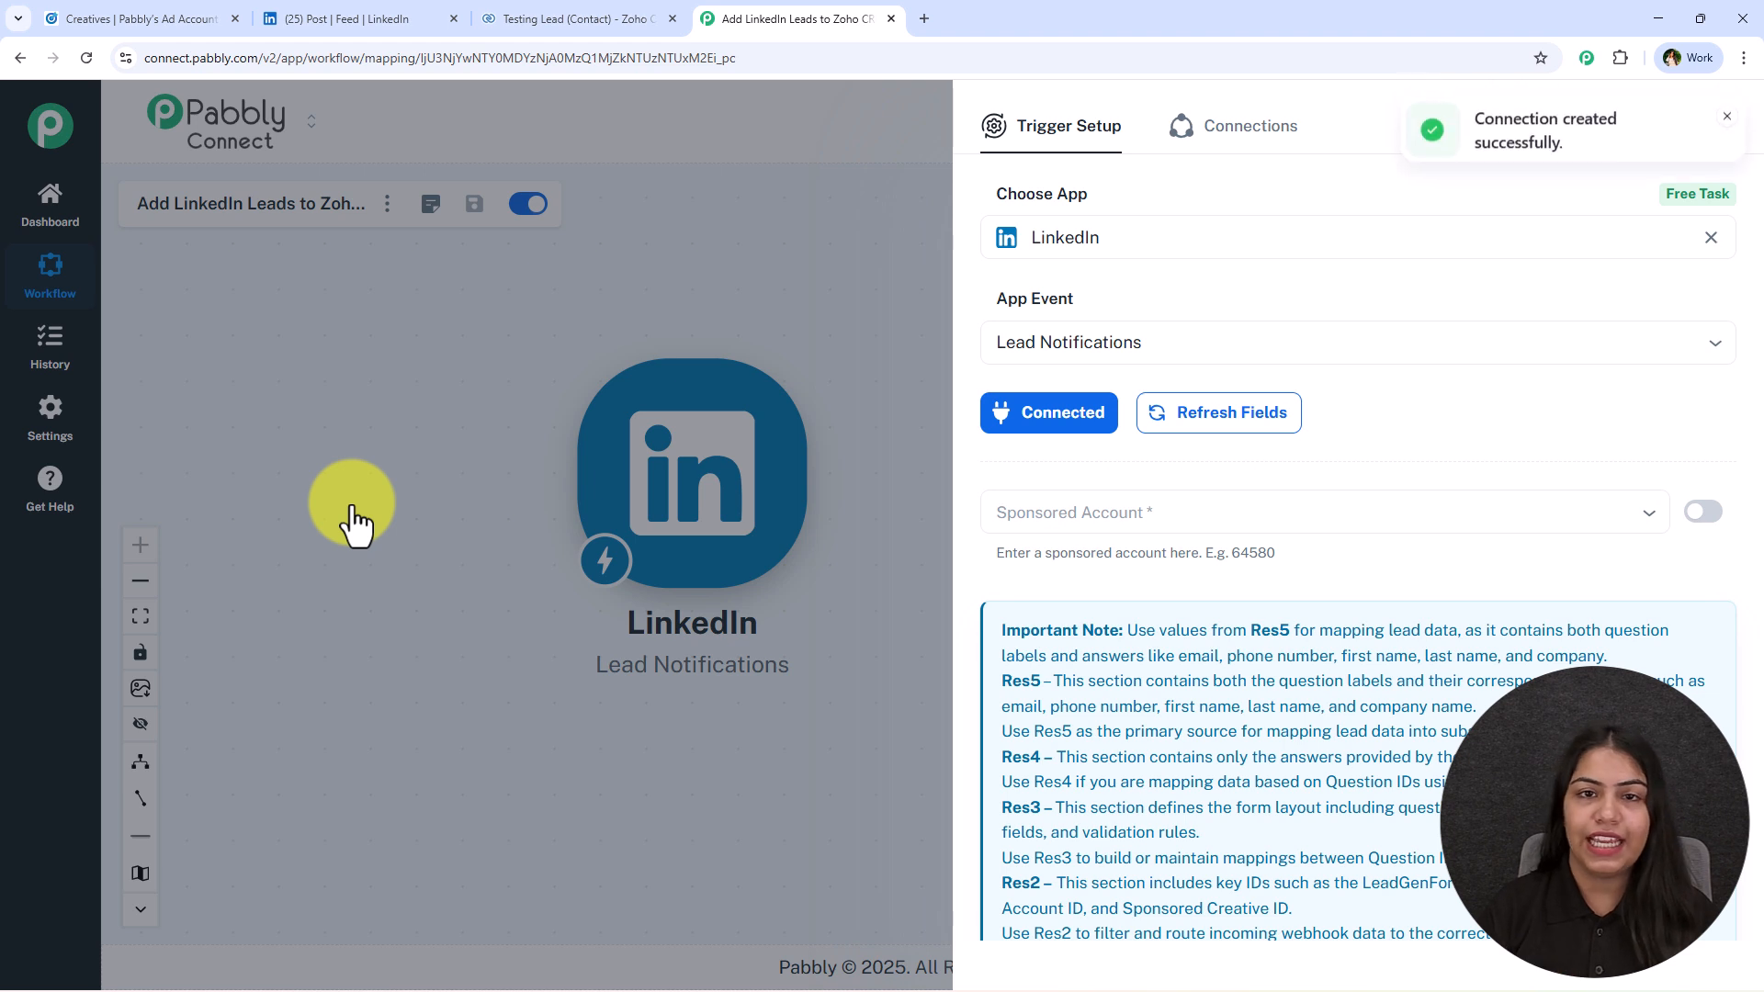
# Refresh the trigger's fields and select Pabbly's Ad Account as the sponsored account.
pyautogui.click(1057, 511)
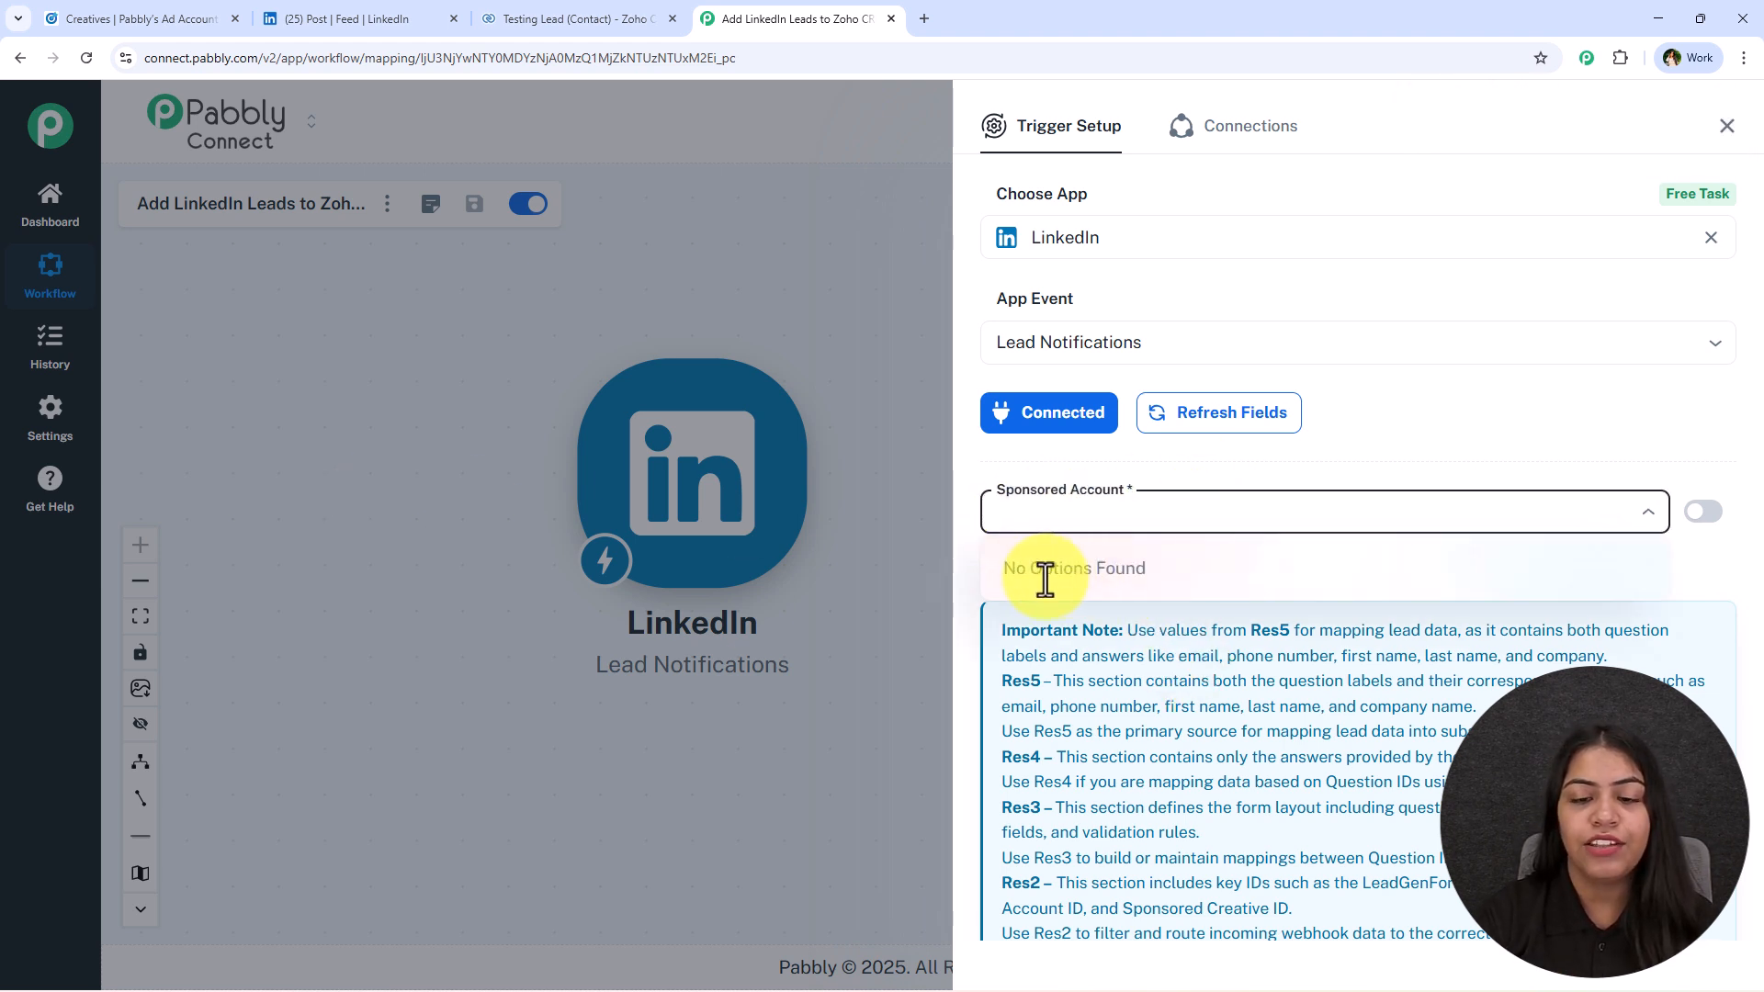
pyautogui.click(1157, 450)
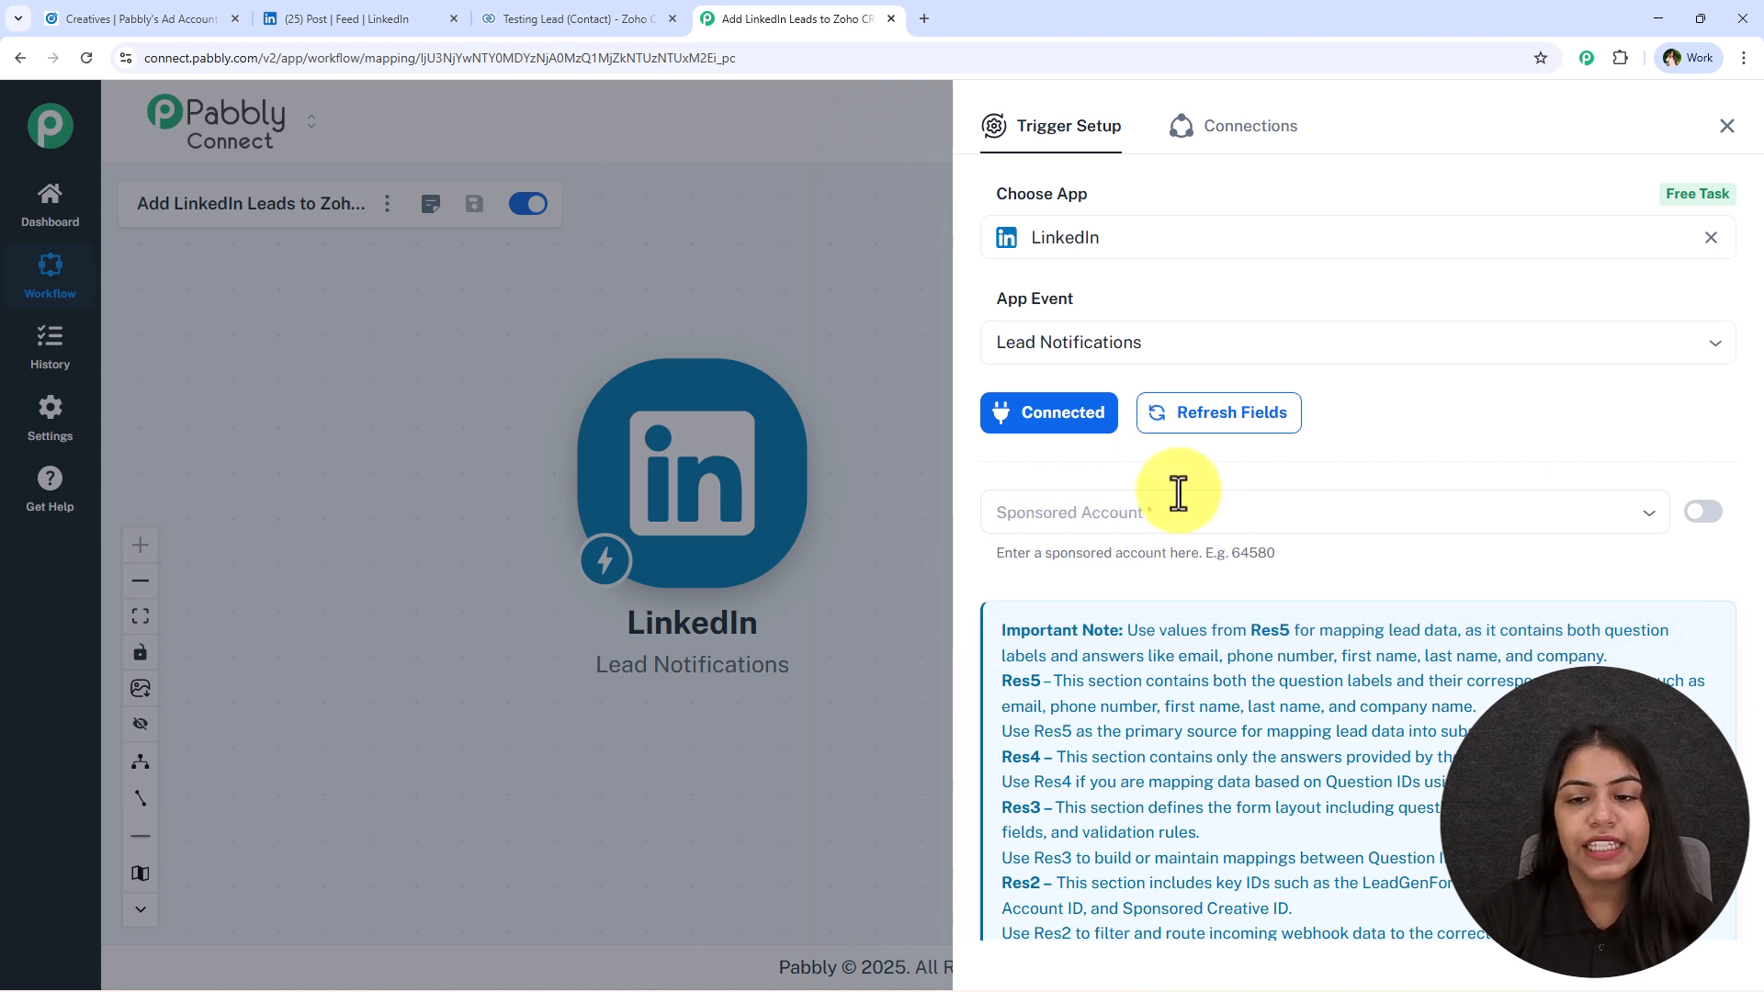
pyautogui.click(1228, 432)
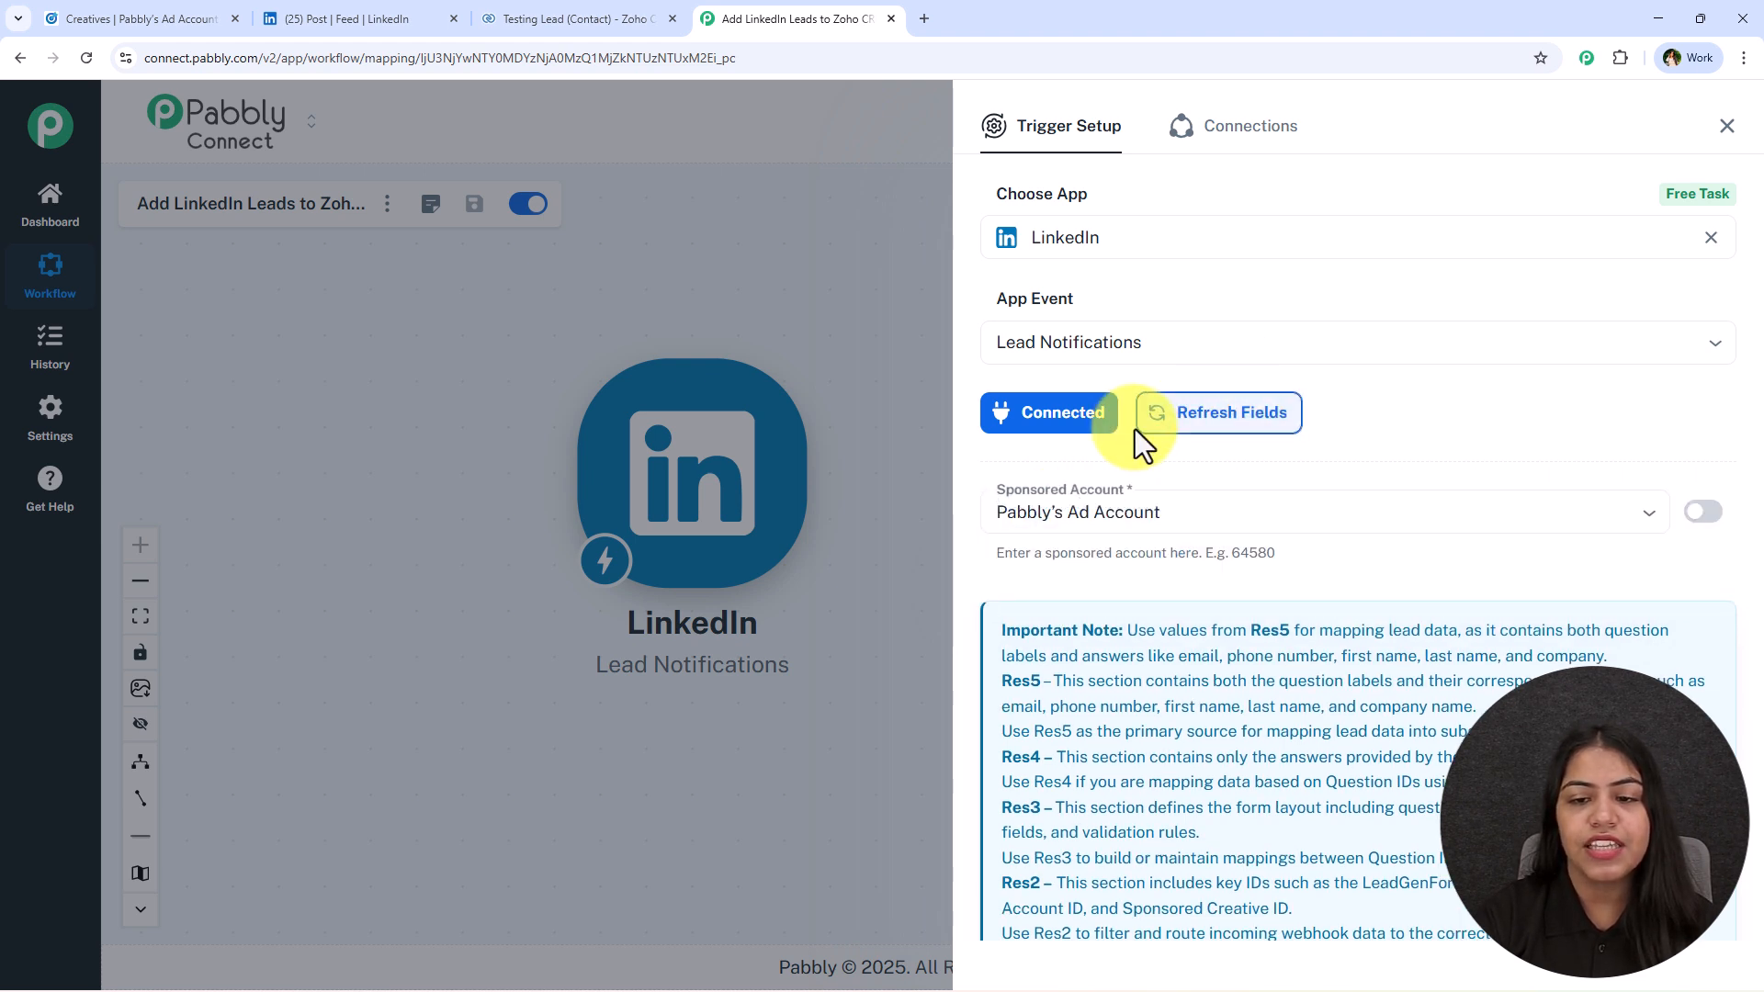
pyautogui.click(1154, 511)
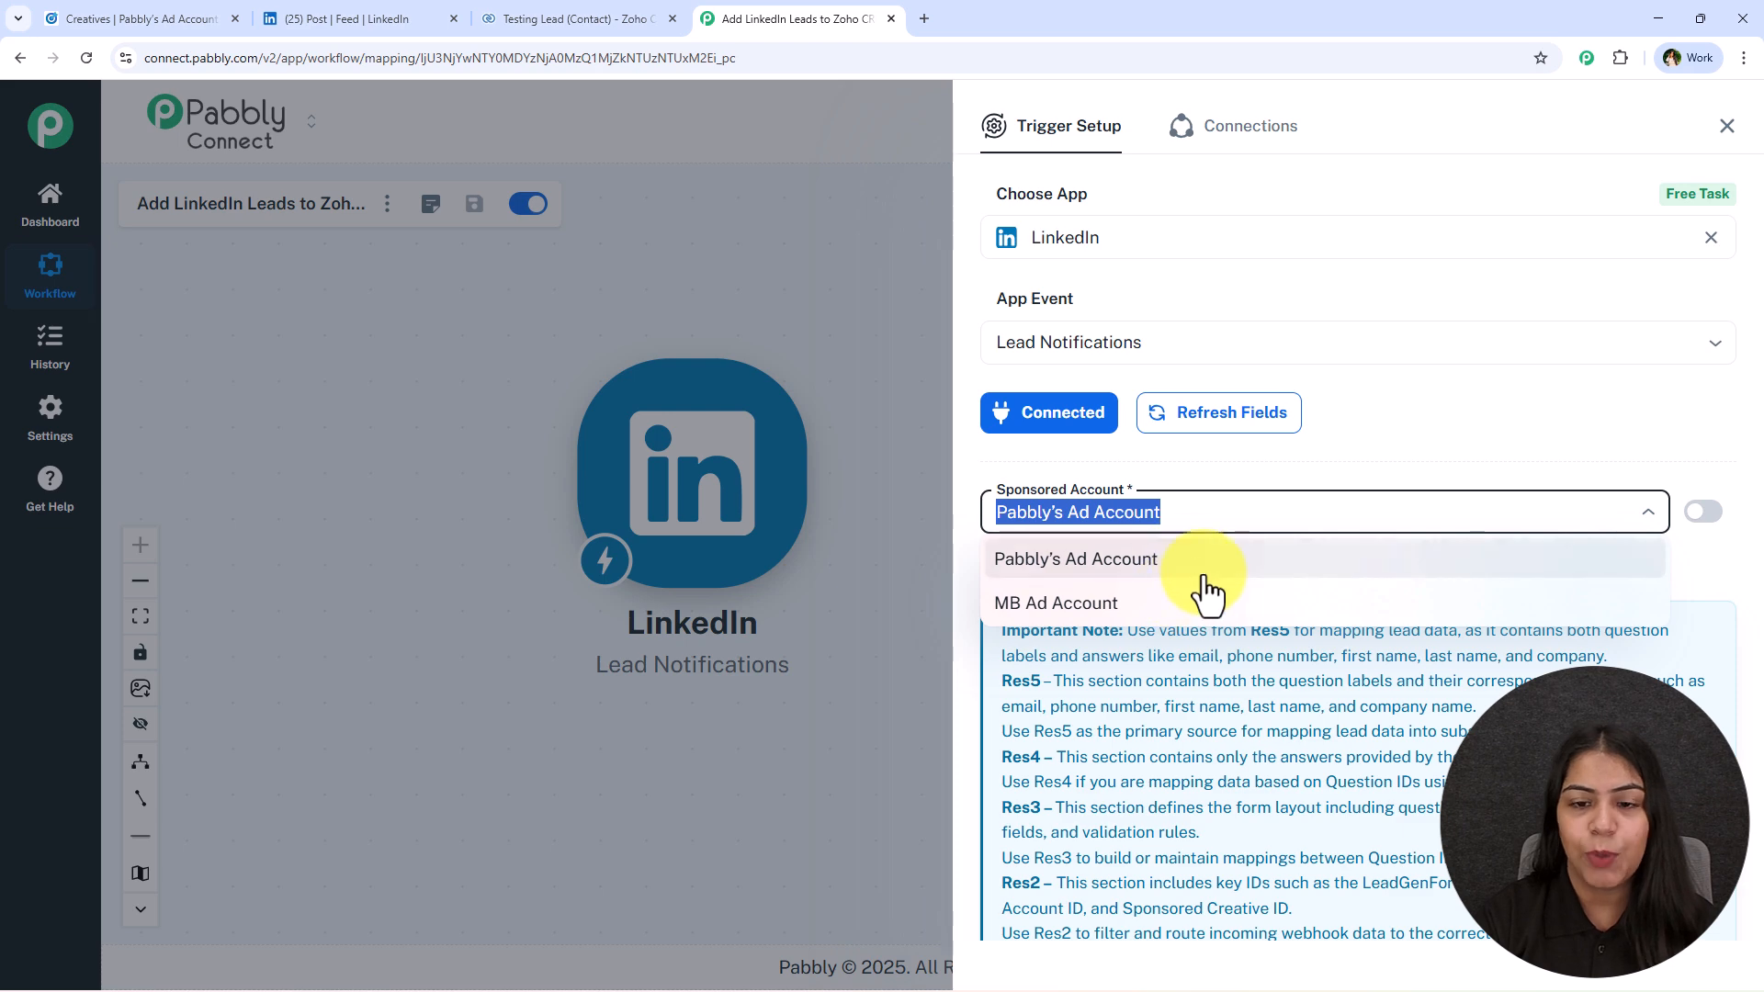
pyautogui.click(1105, 562)
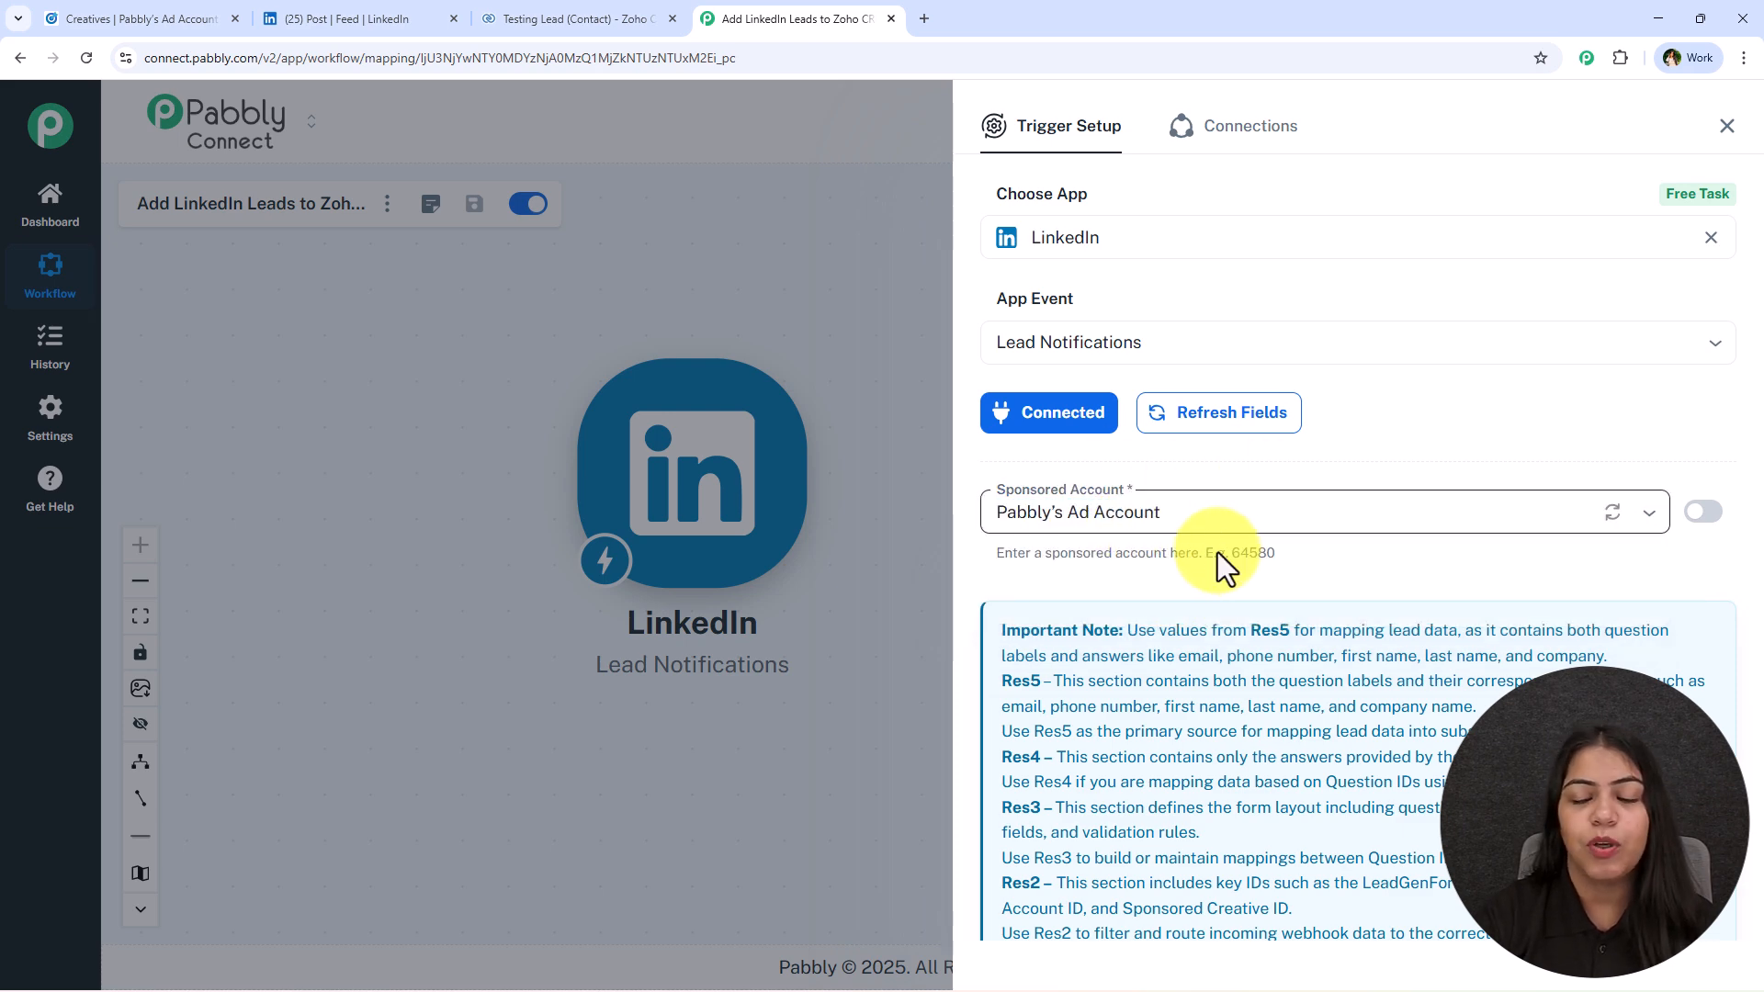
# Start capturing a webhook response for the LinkedIn trigger.
pyautogui.scroll(-2, 1114, 412)
pyautogui.scroll(1, 1260, 586)
pyautogui.scroll(-3, 1260, 586)
pyautogui.click(1139, 853)
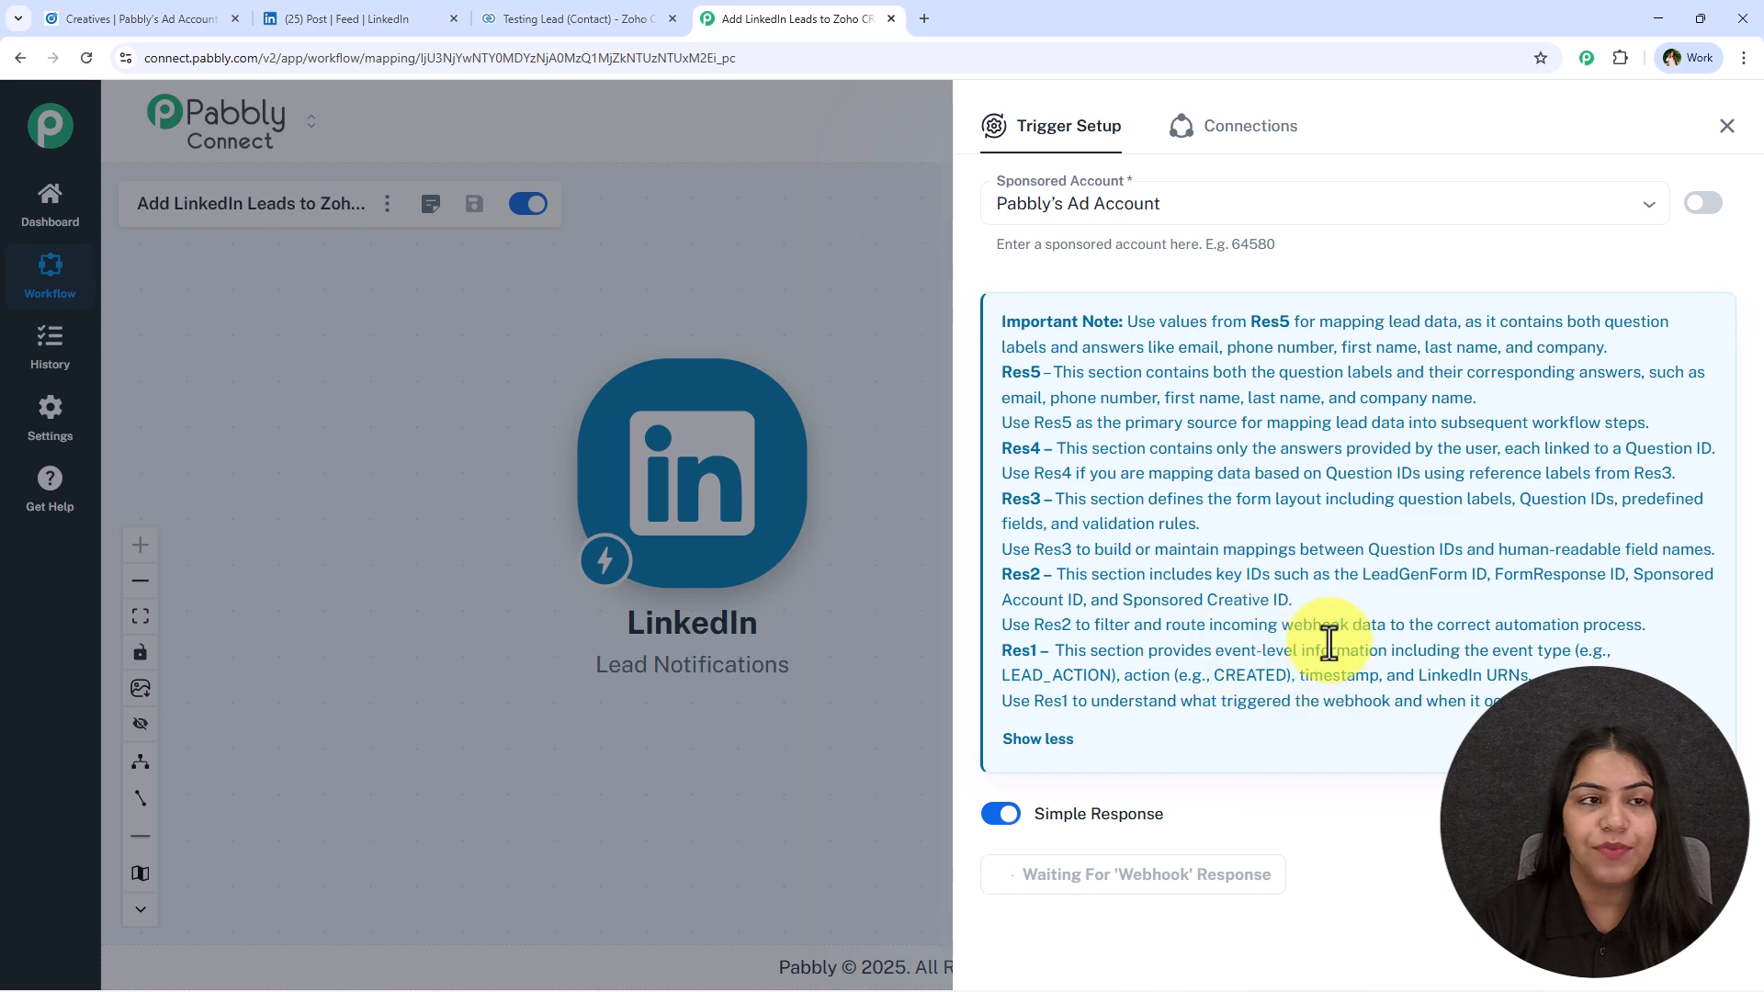
# Switch to the LinkedIn ad post, open its Apply Now lead form, and fill in a test email address and phone number.
pyautogui.click(426, 20)
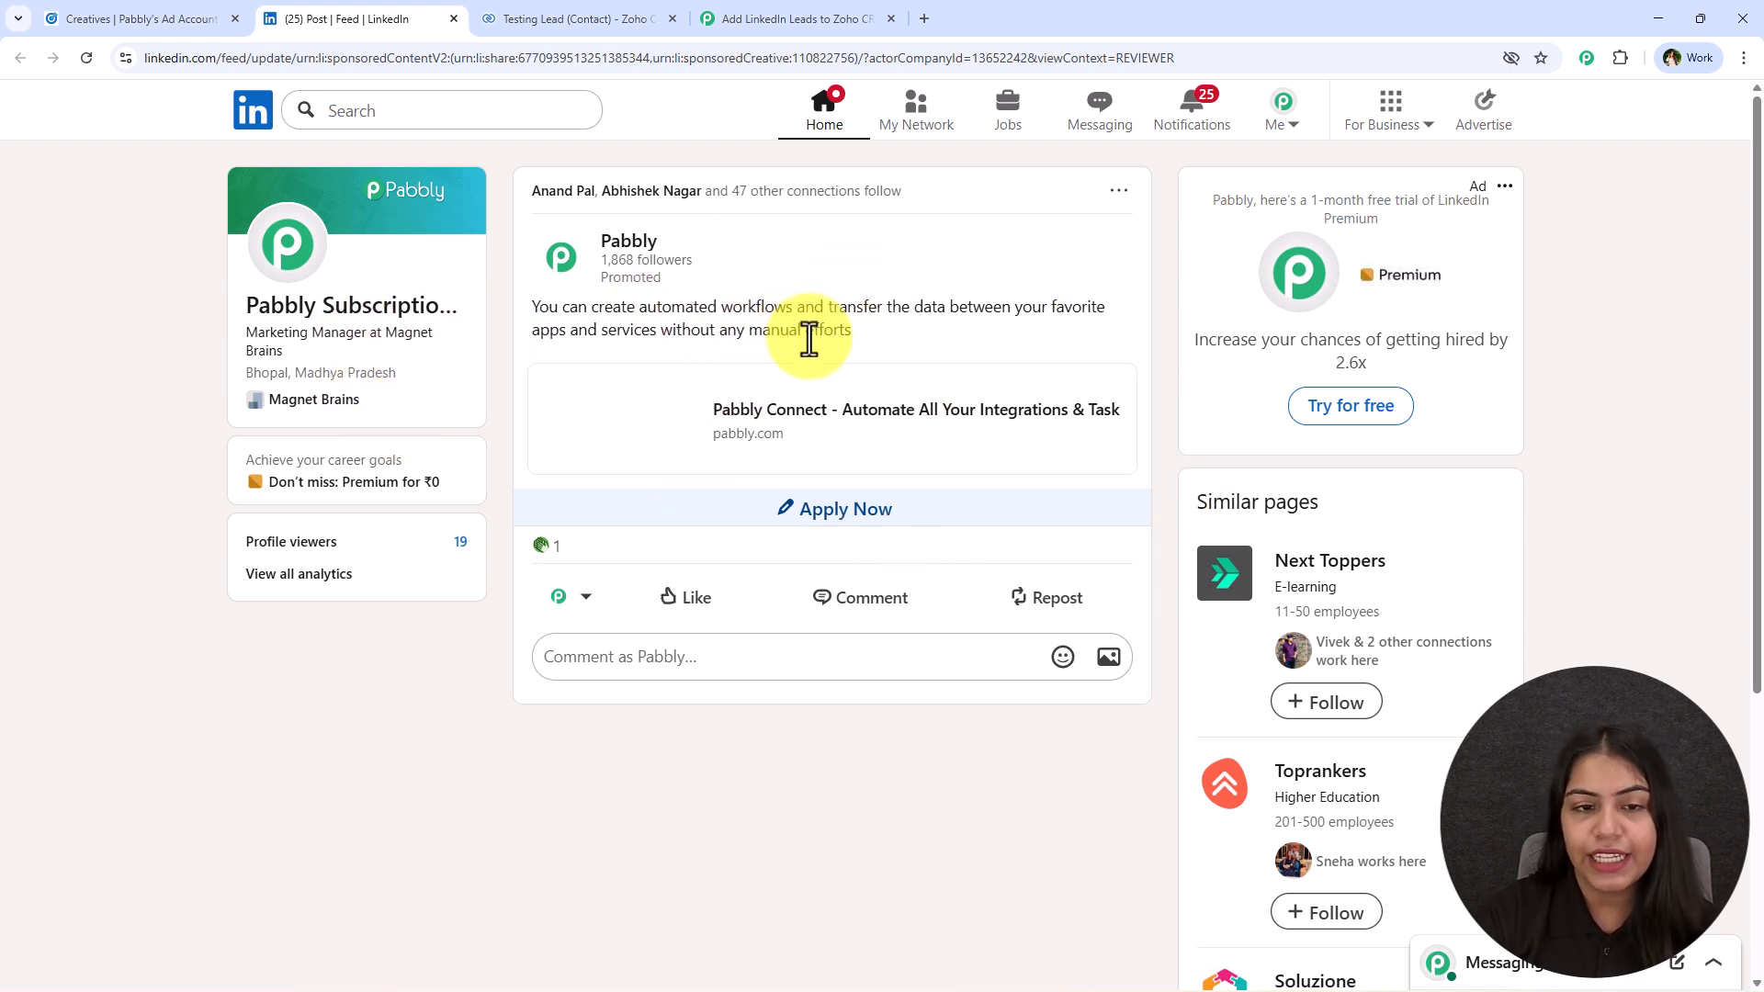
pyautogui.click(841, 503)
pyautogui.click(756, 599)
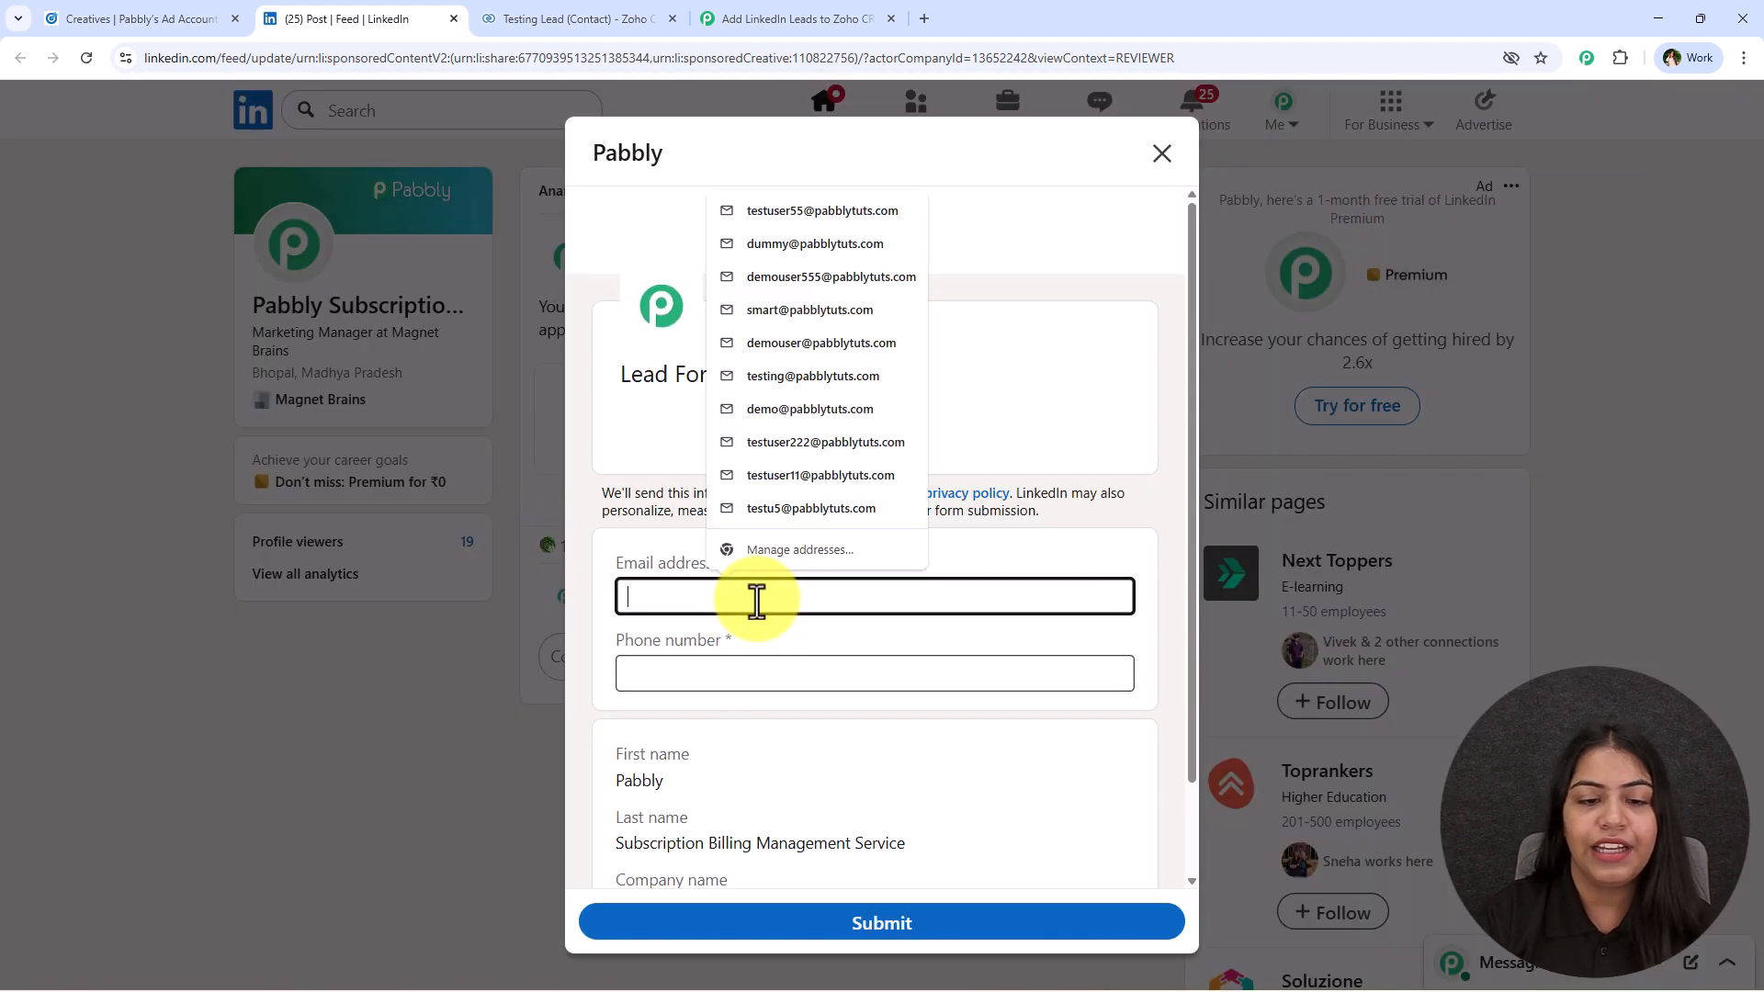
pyautogui.click(783, 508)
pyautogui.click(718, 672)
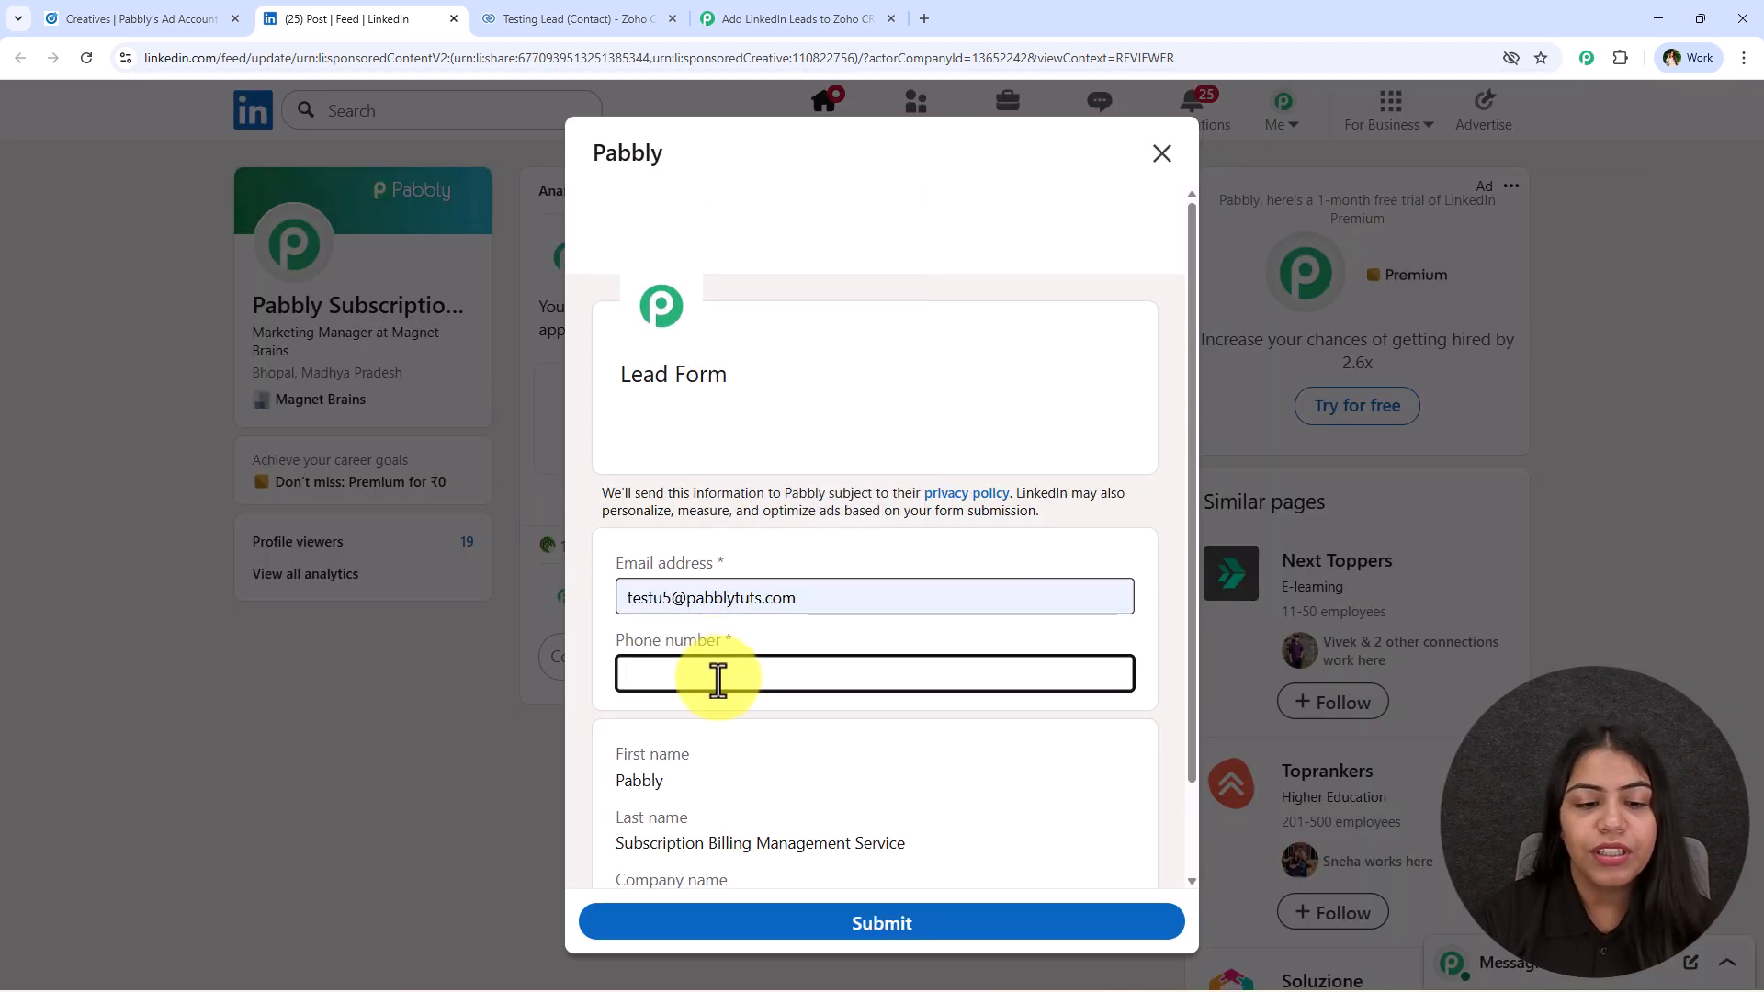
pyautogui.write('Tes')
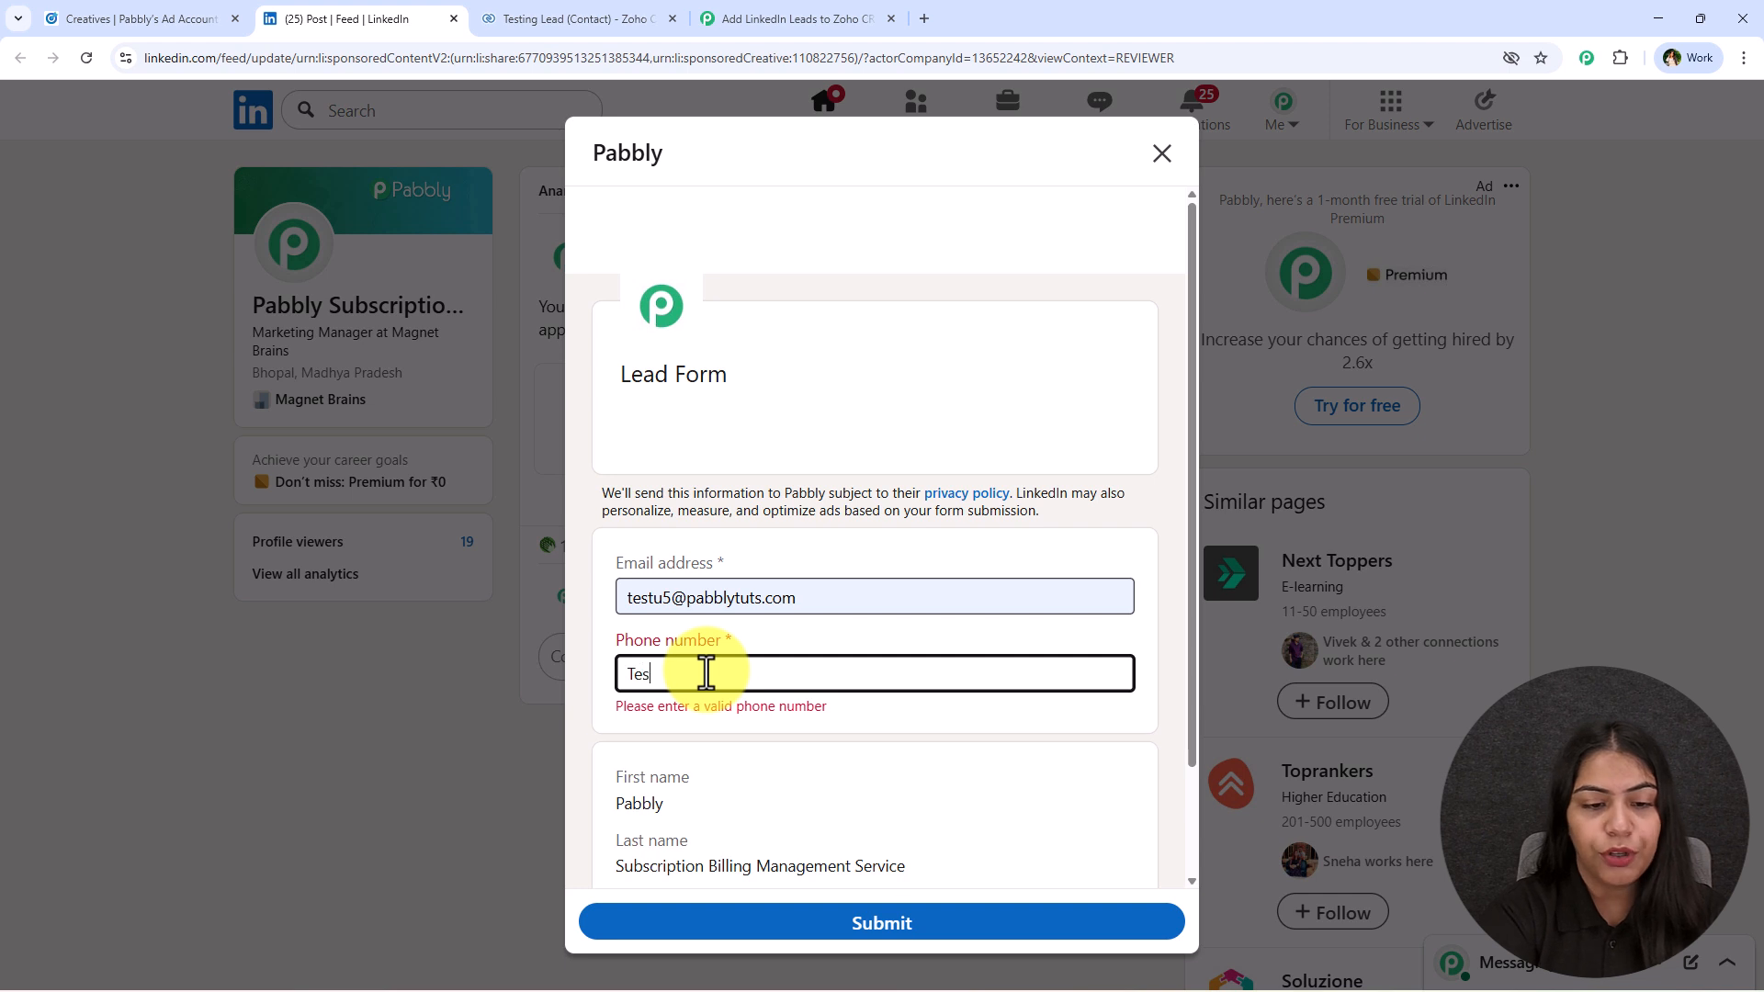
pyautogui.write('e')
pyautogui.press('BackSpace')
pyautogui.press('BackSpace')
pyautogui.write('99999999999')
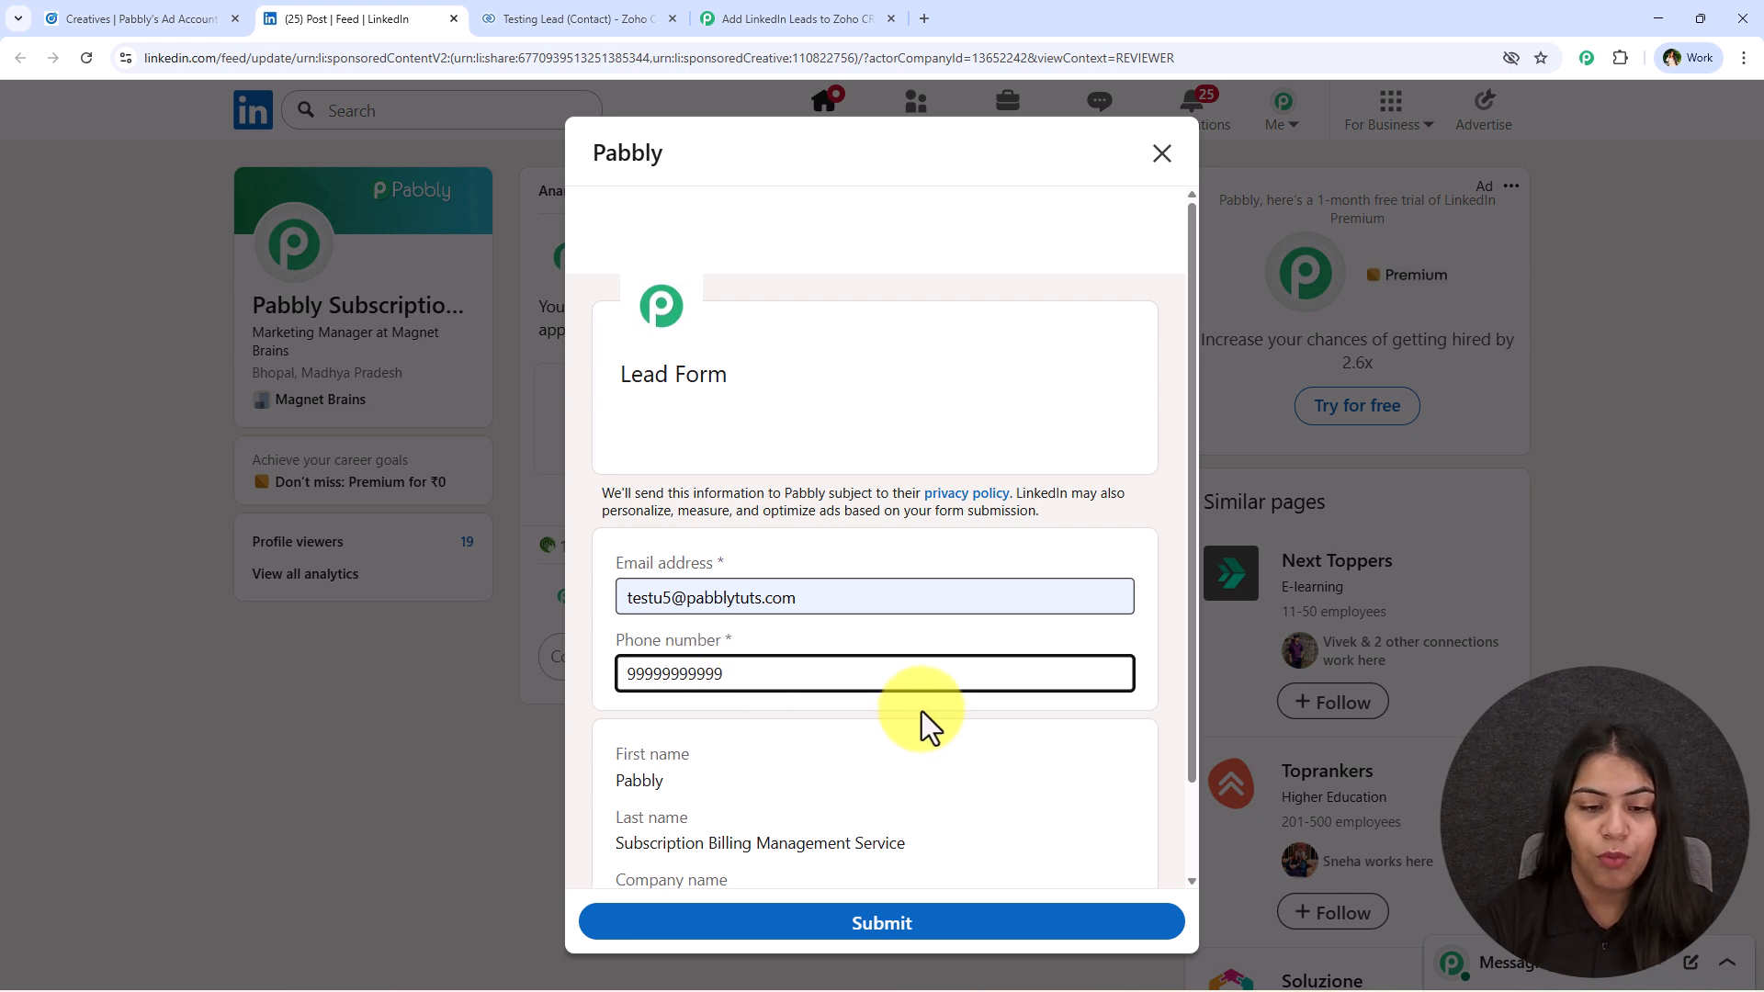
# Examine the email, phone number, first name, last name and company name entries in the lead form.
pyautogui.scroll(-2, 923, 711)
pyautogui.moveTo(604, 643); pyautogui.dragTo(891, 691)
pyautogui.moveTo(780, 768); pyautogui.dragTo(540, 772)
pyautogui.click(970, 715)
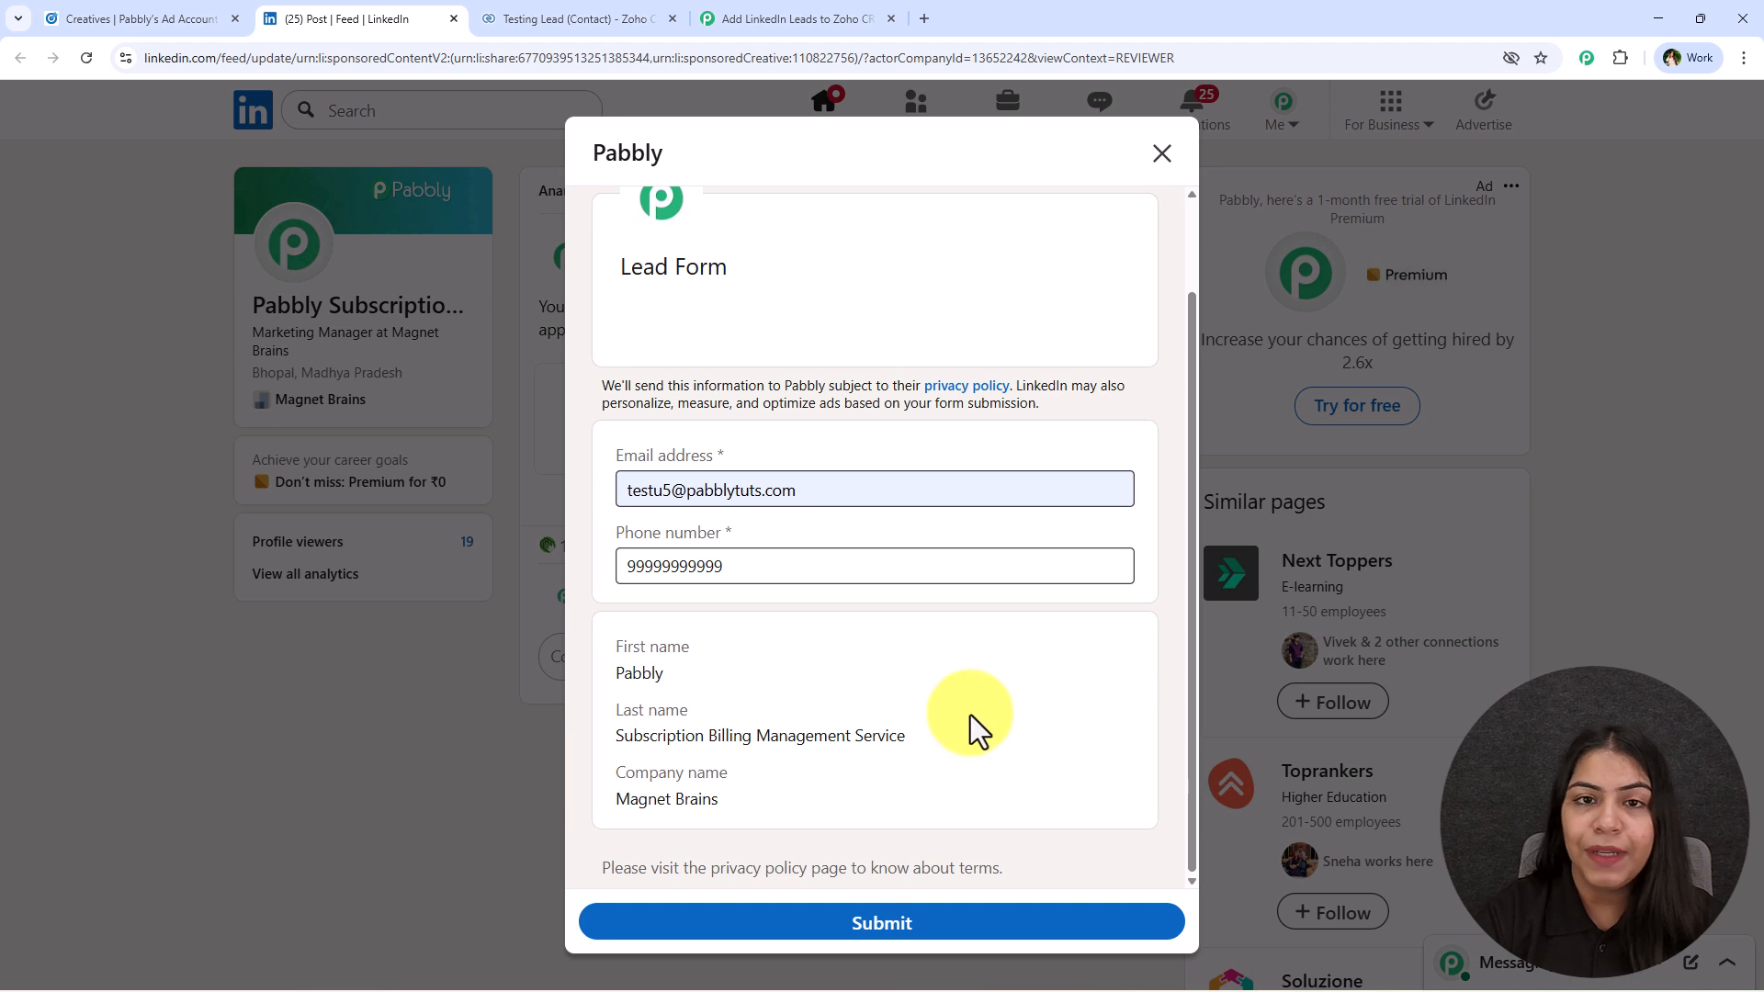
pyautogui.scroll(2, 971, 715)
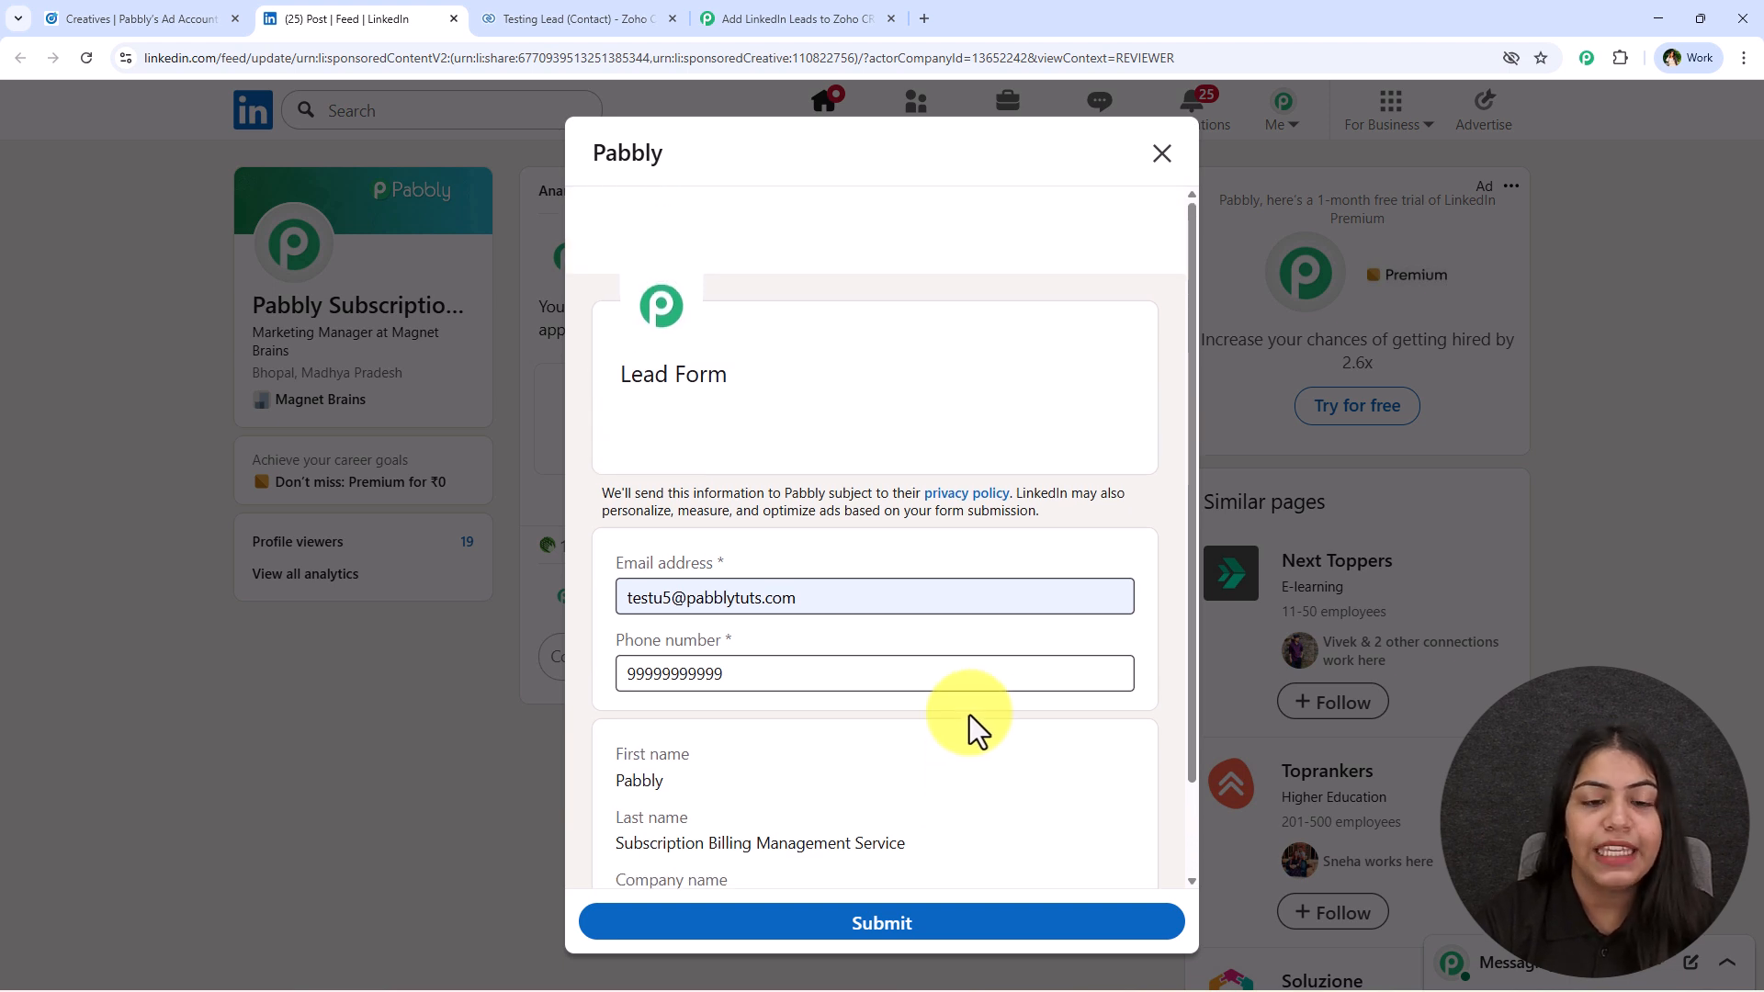
pyautogui.click(796, 598)
pyautogui.moveTo(799, 599); pyautogui.dragTo(608, 614)
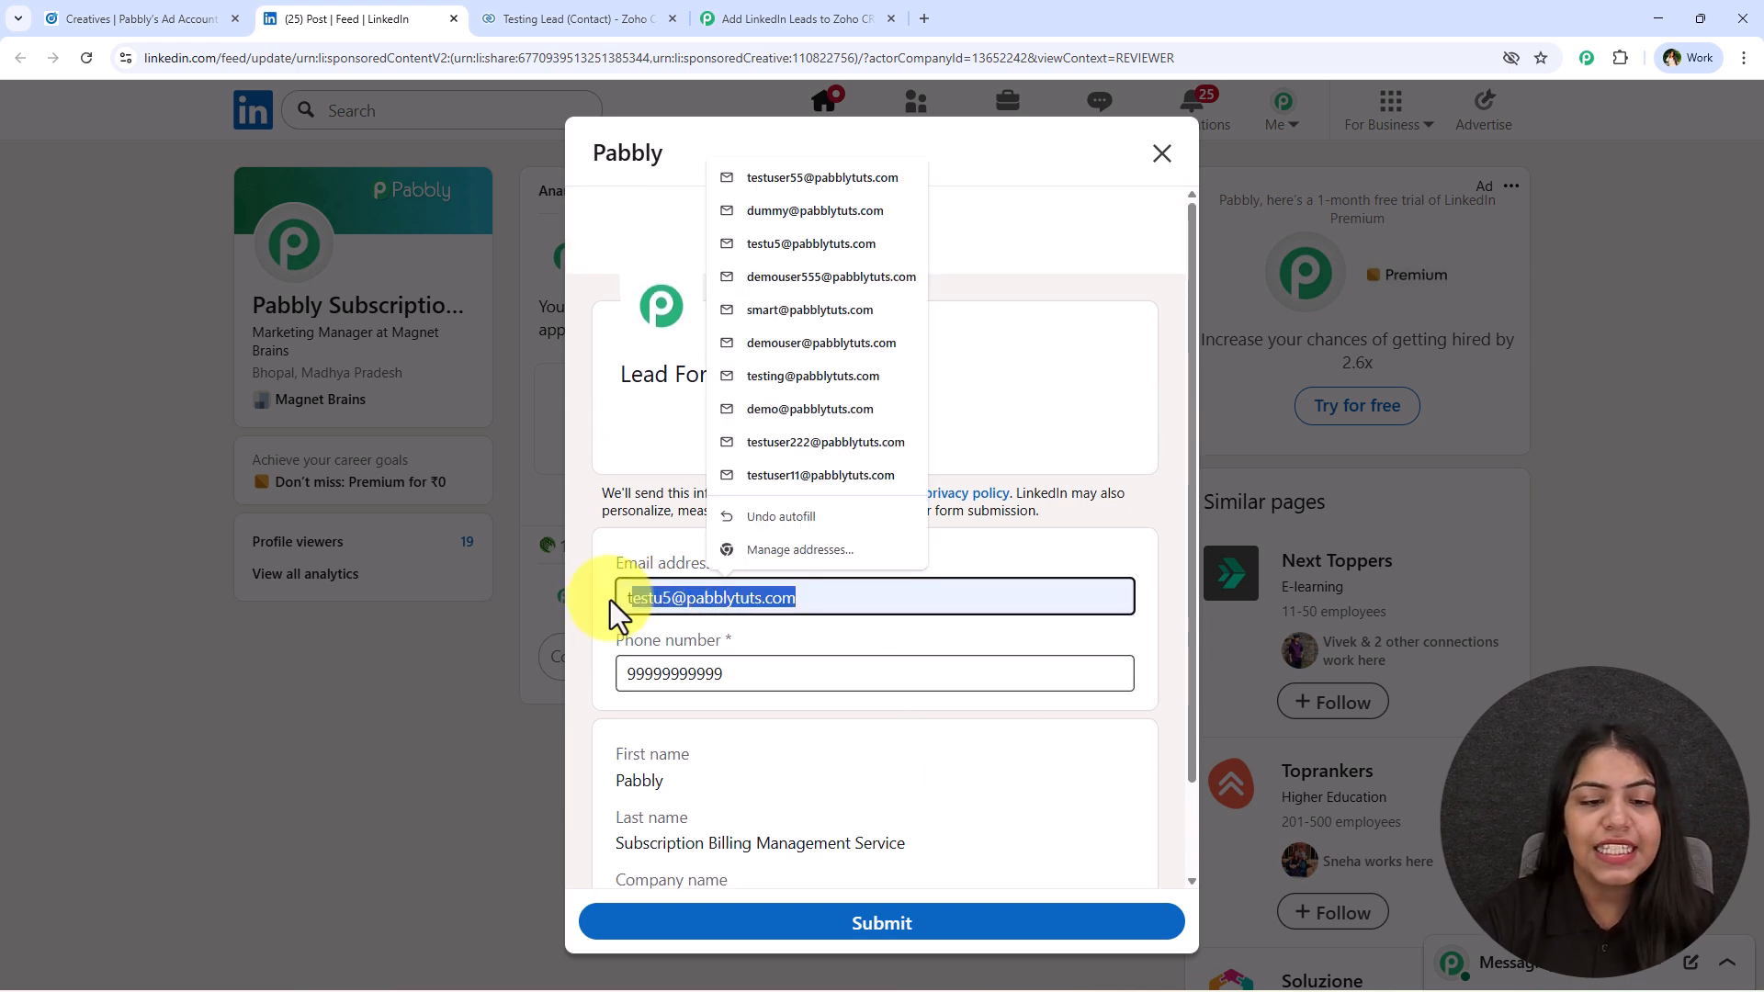
pyautogui.moveTo(1040, 670); pyautogui.dragTo(591, 678)
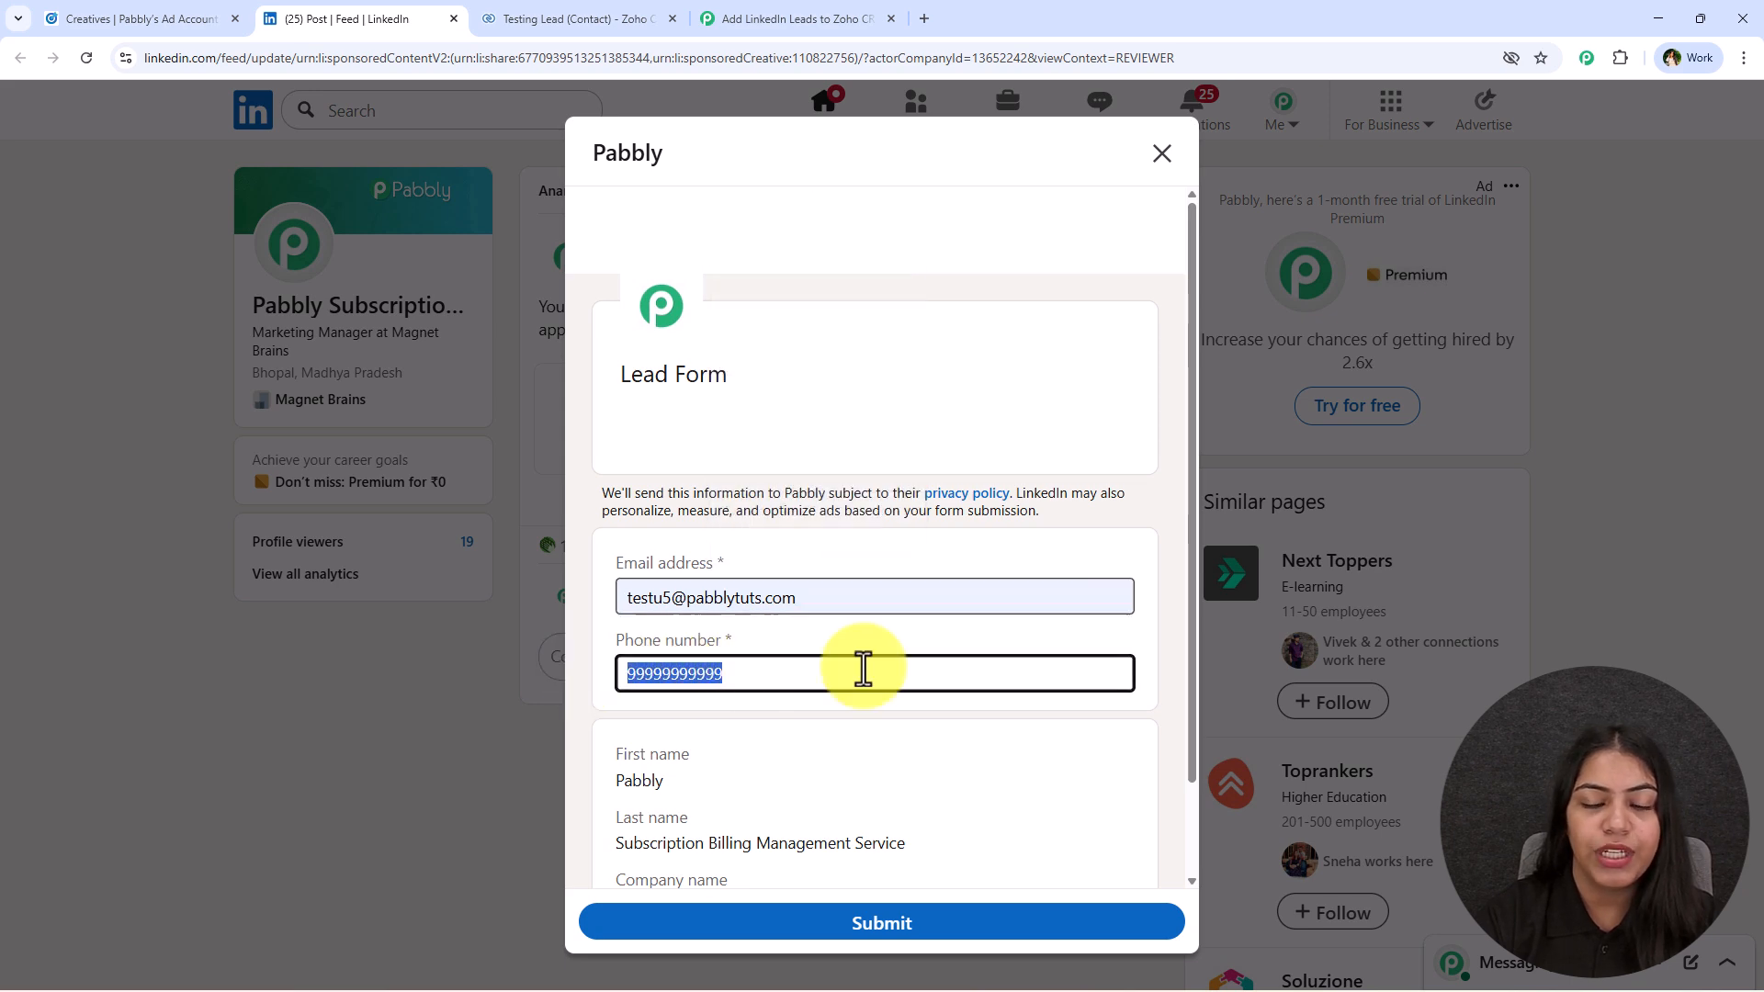
pyautogui.click(892, 590)
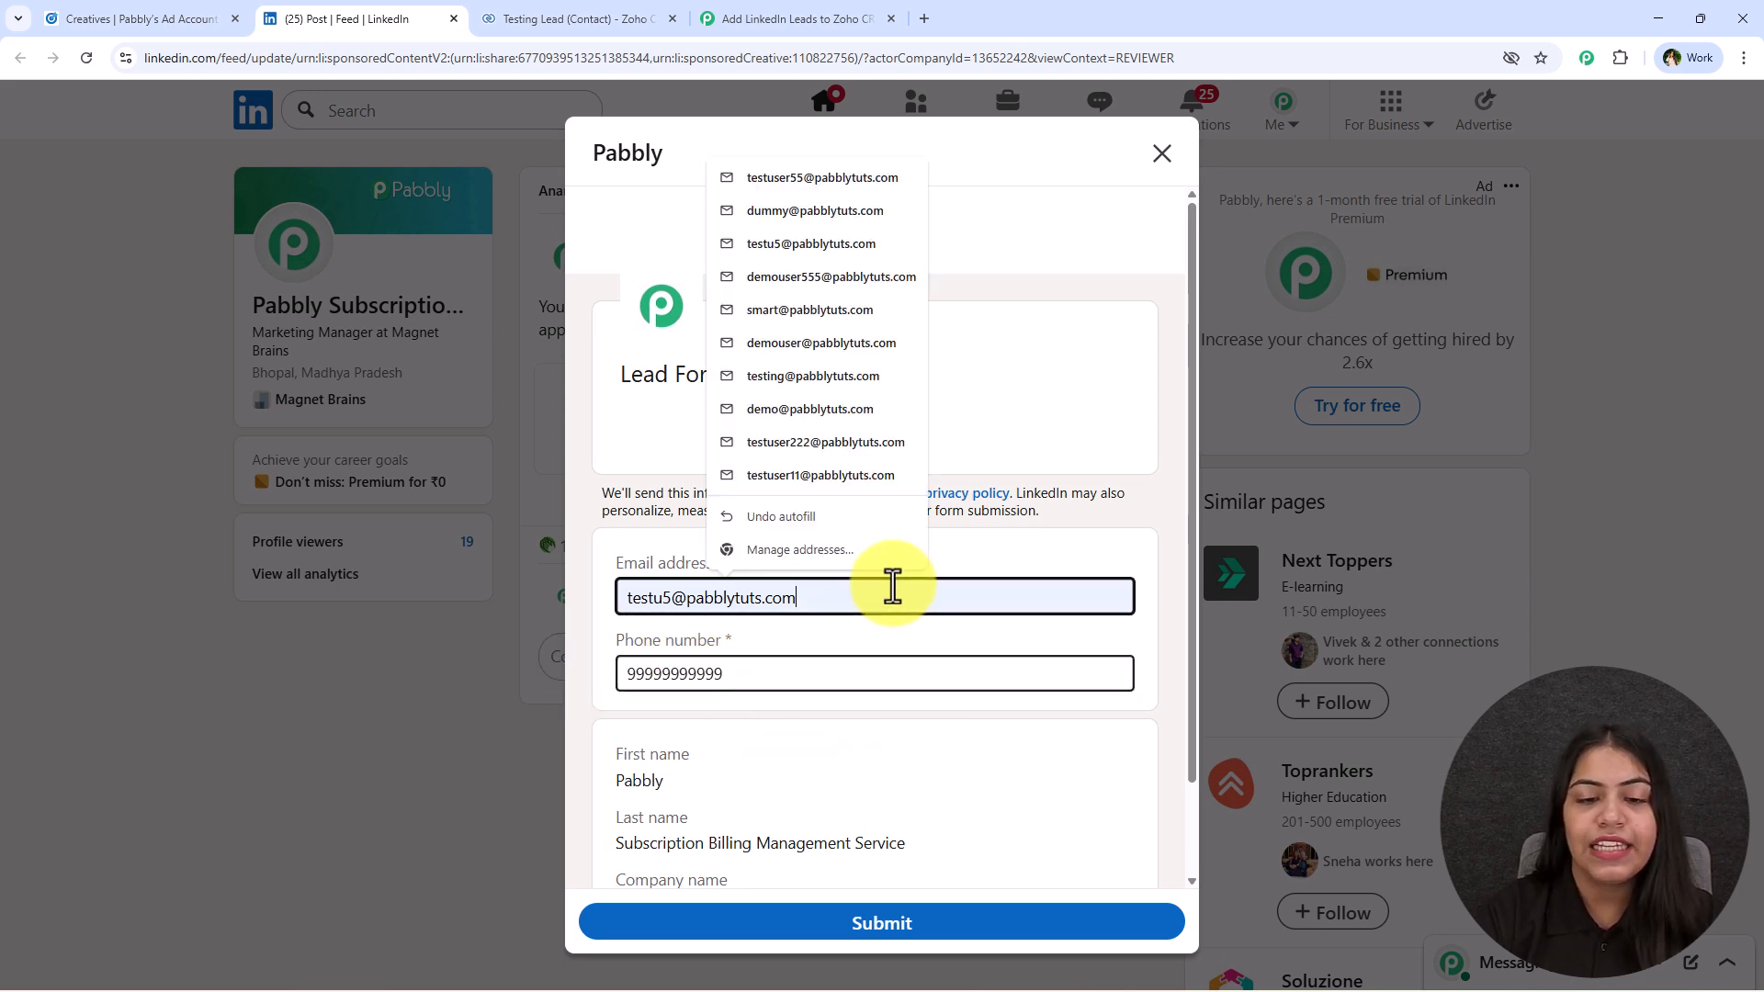
pyautogui.click(869, 629)
pyautogui.scroll(-2, 827, 662)
pyautogui.moveTo(609, 644); pyautogui.dragTo(739, 799)
pyautogui.click(738, 799)
pyautogui.scroll(2, 739, 799)
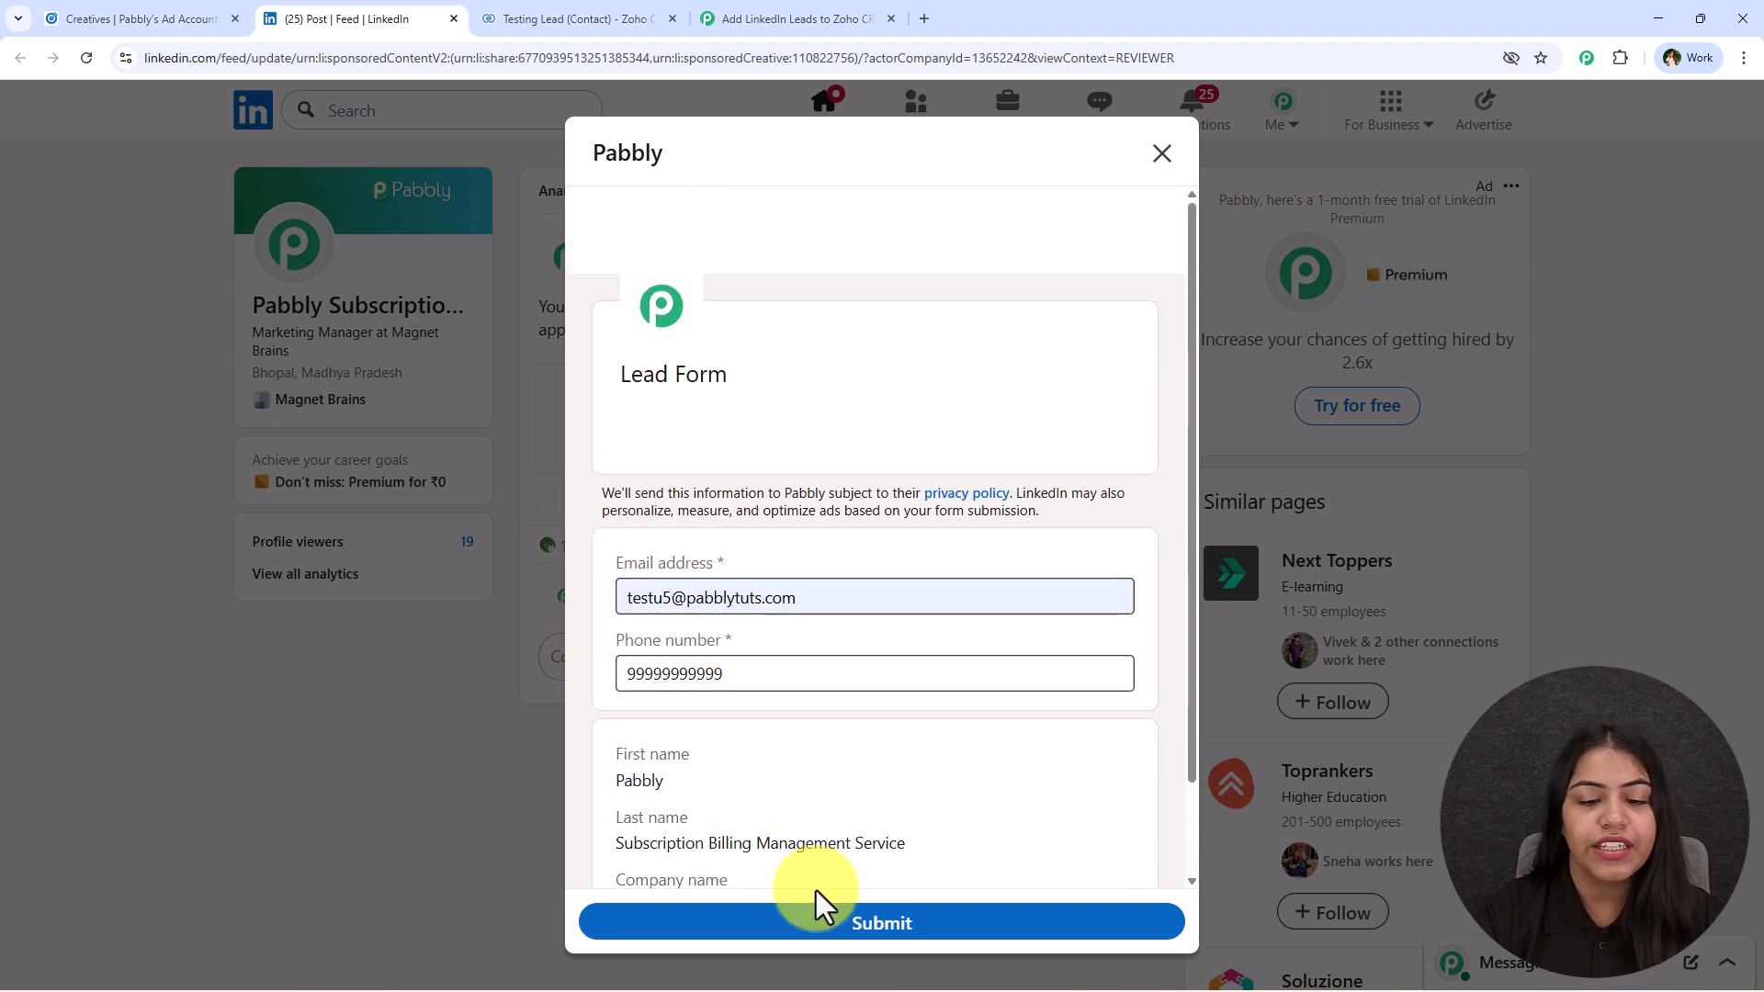
# Submit the completed lead form as a test lead.
pyautogui.click(850, 926)
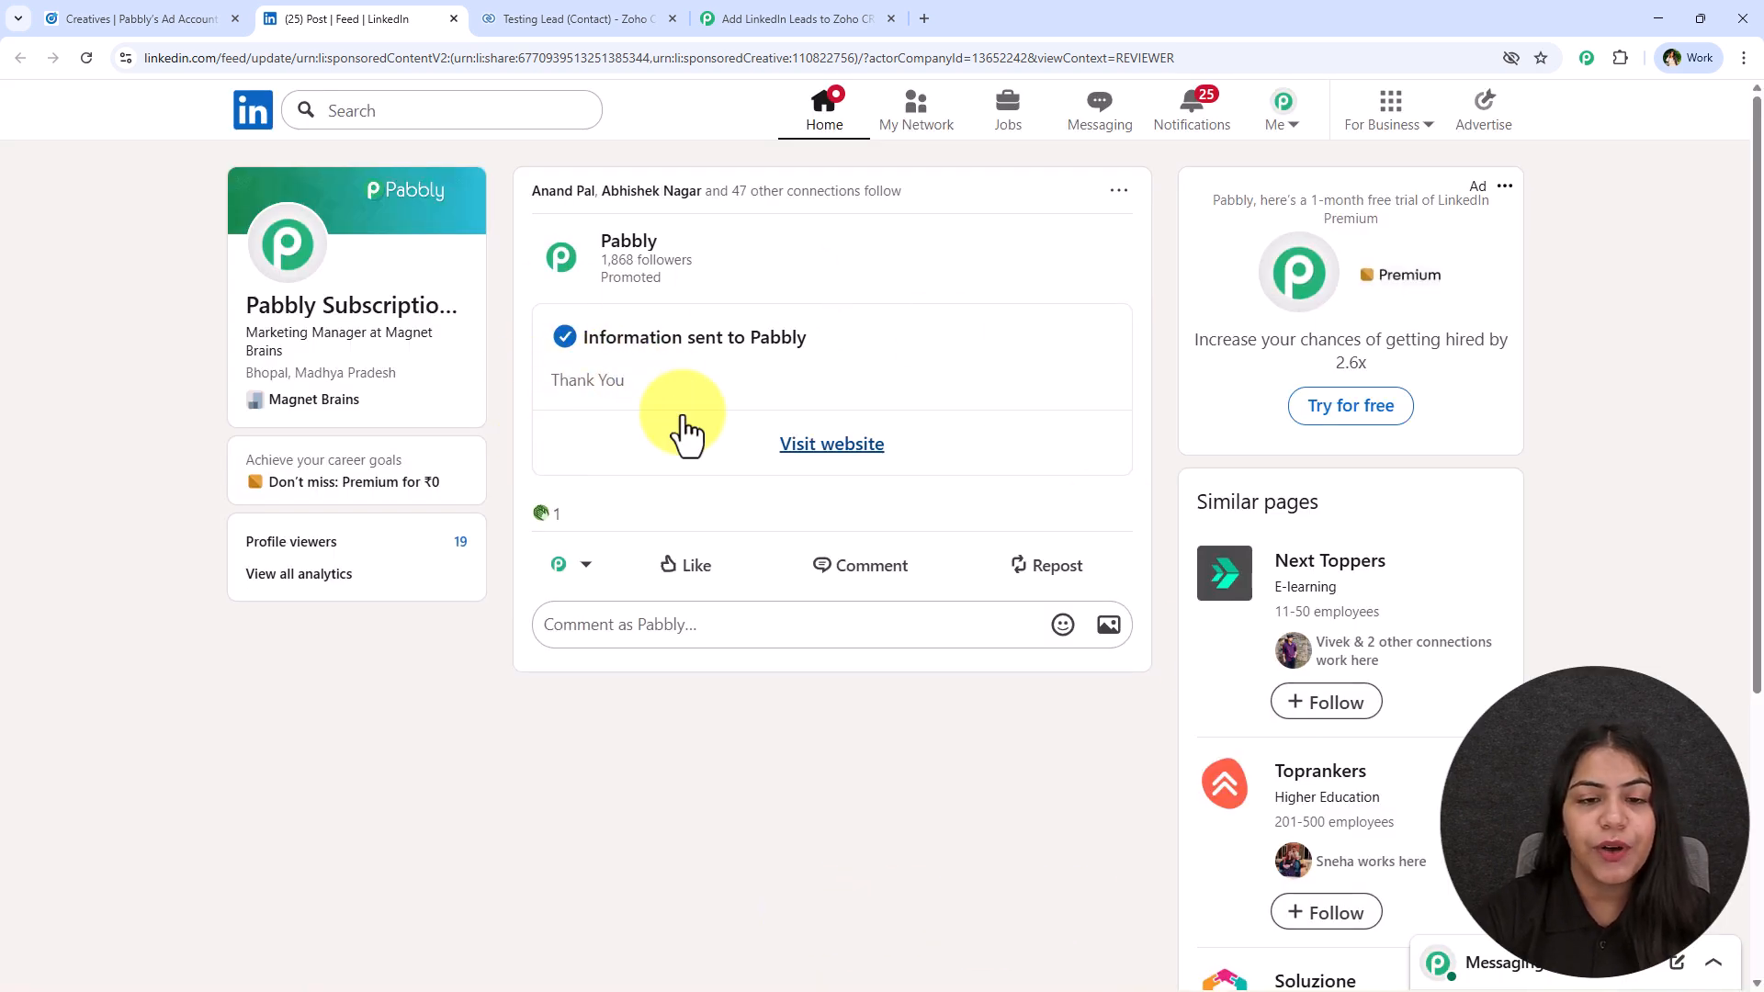
pyautogui.moveTo(577, 353); pyautogui.dragTo(873, 347)
pyautogui.click(873, 357)
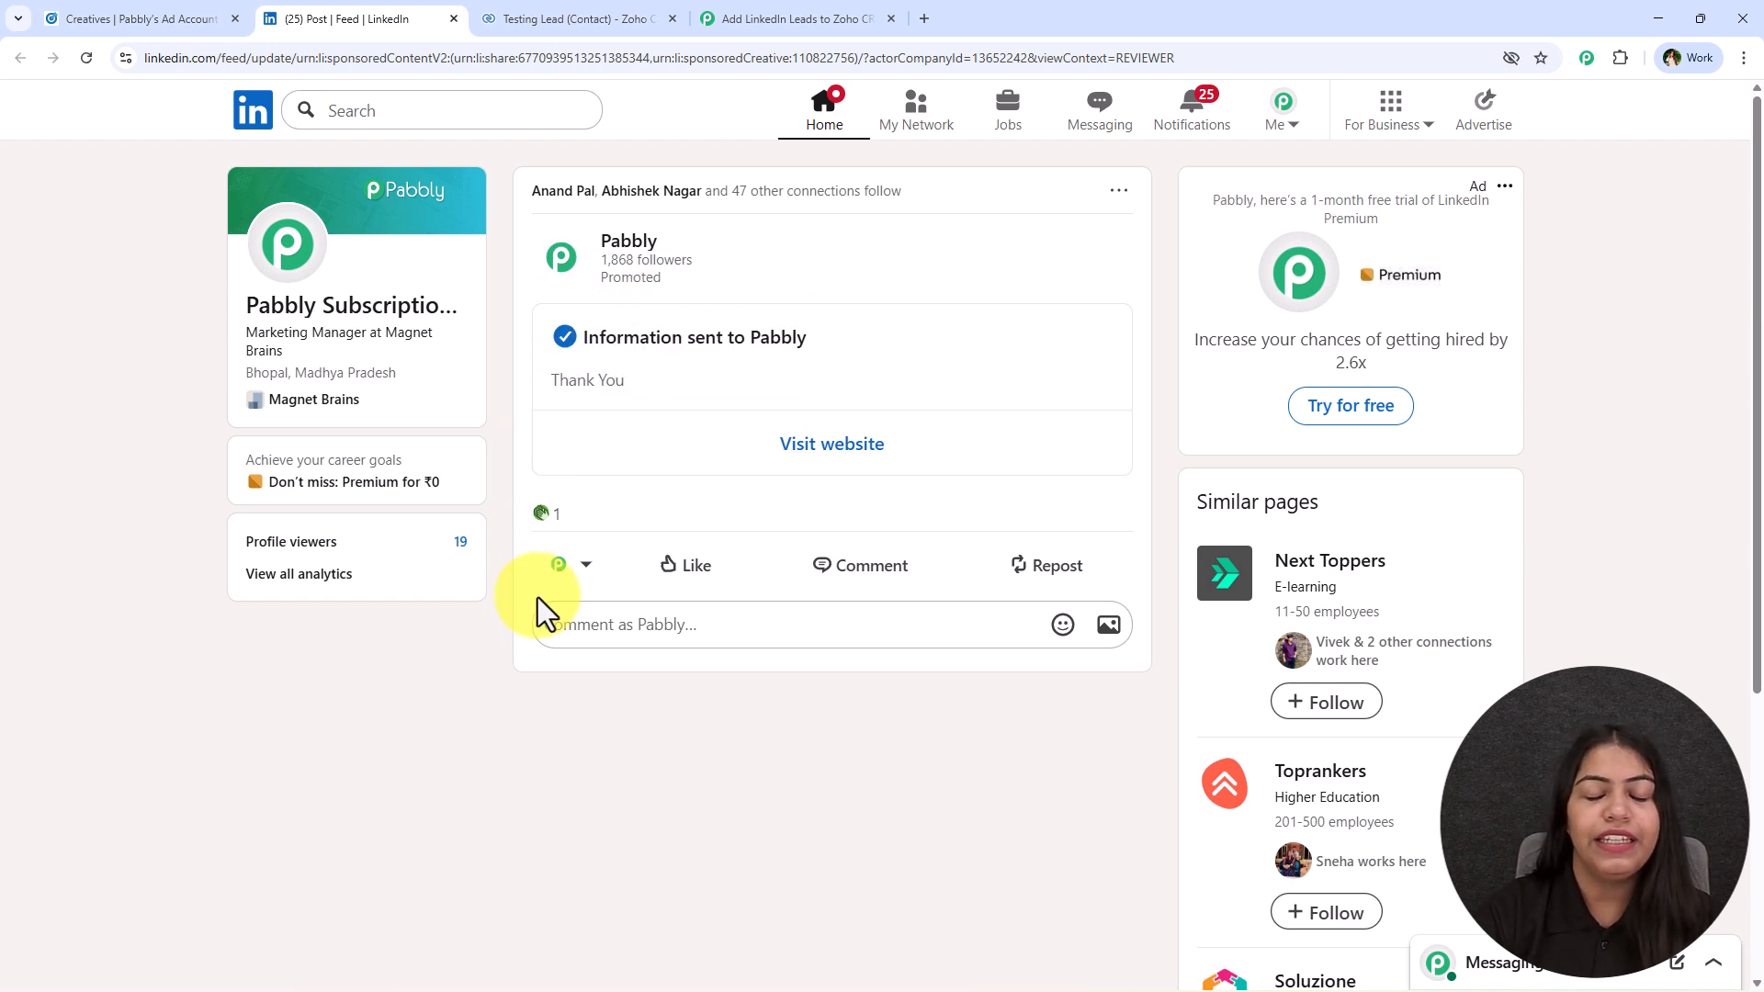
# Return to the Pabbly Connect workflow and examine the lead's email, phone and name values in the received webhook response.
pyautogui.click(774, 3)
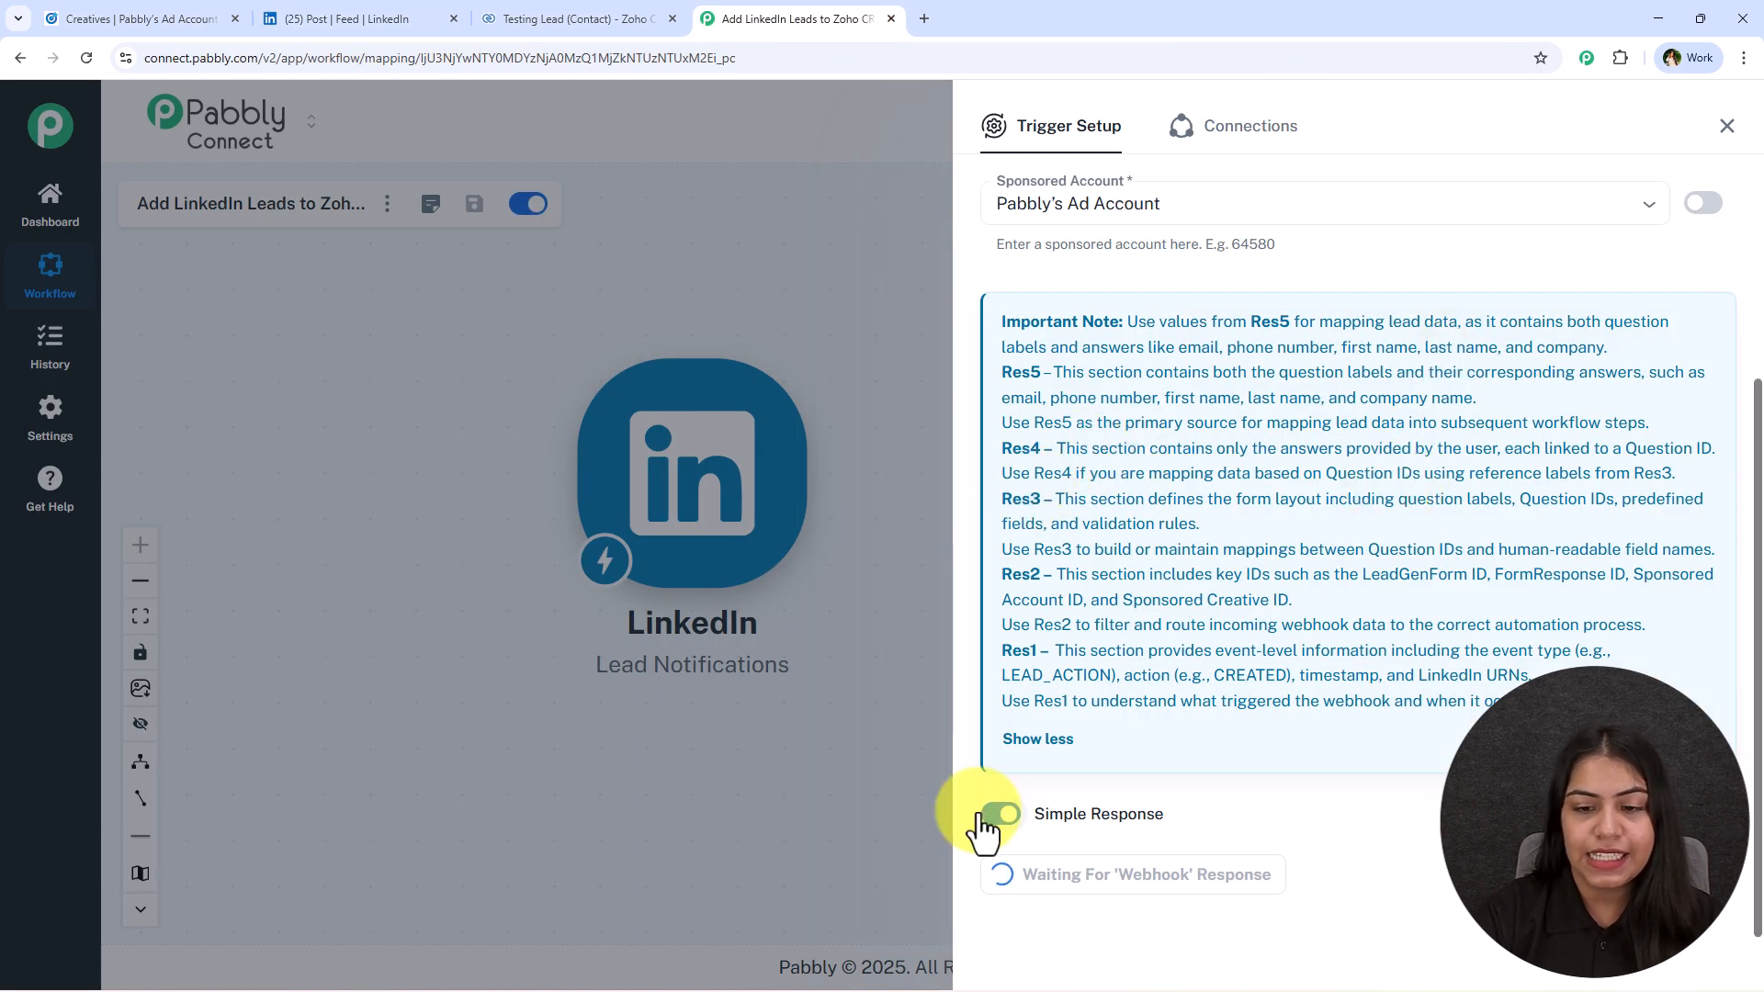
pyautogui.moveTo(926, 926); pyautogui.dragTo(1226, 691)
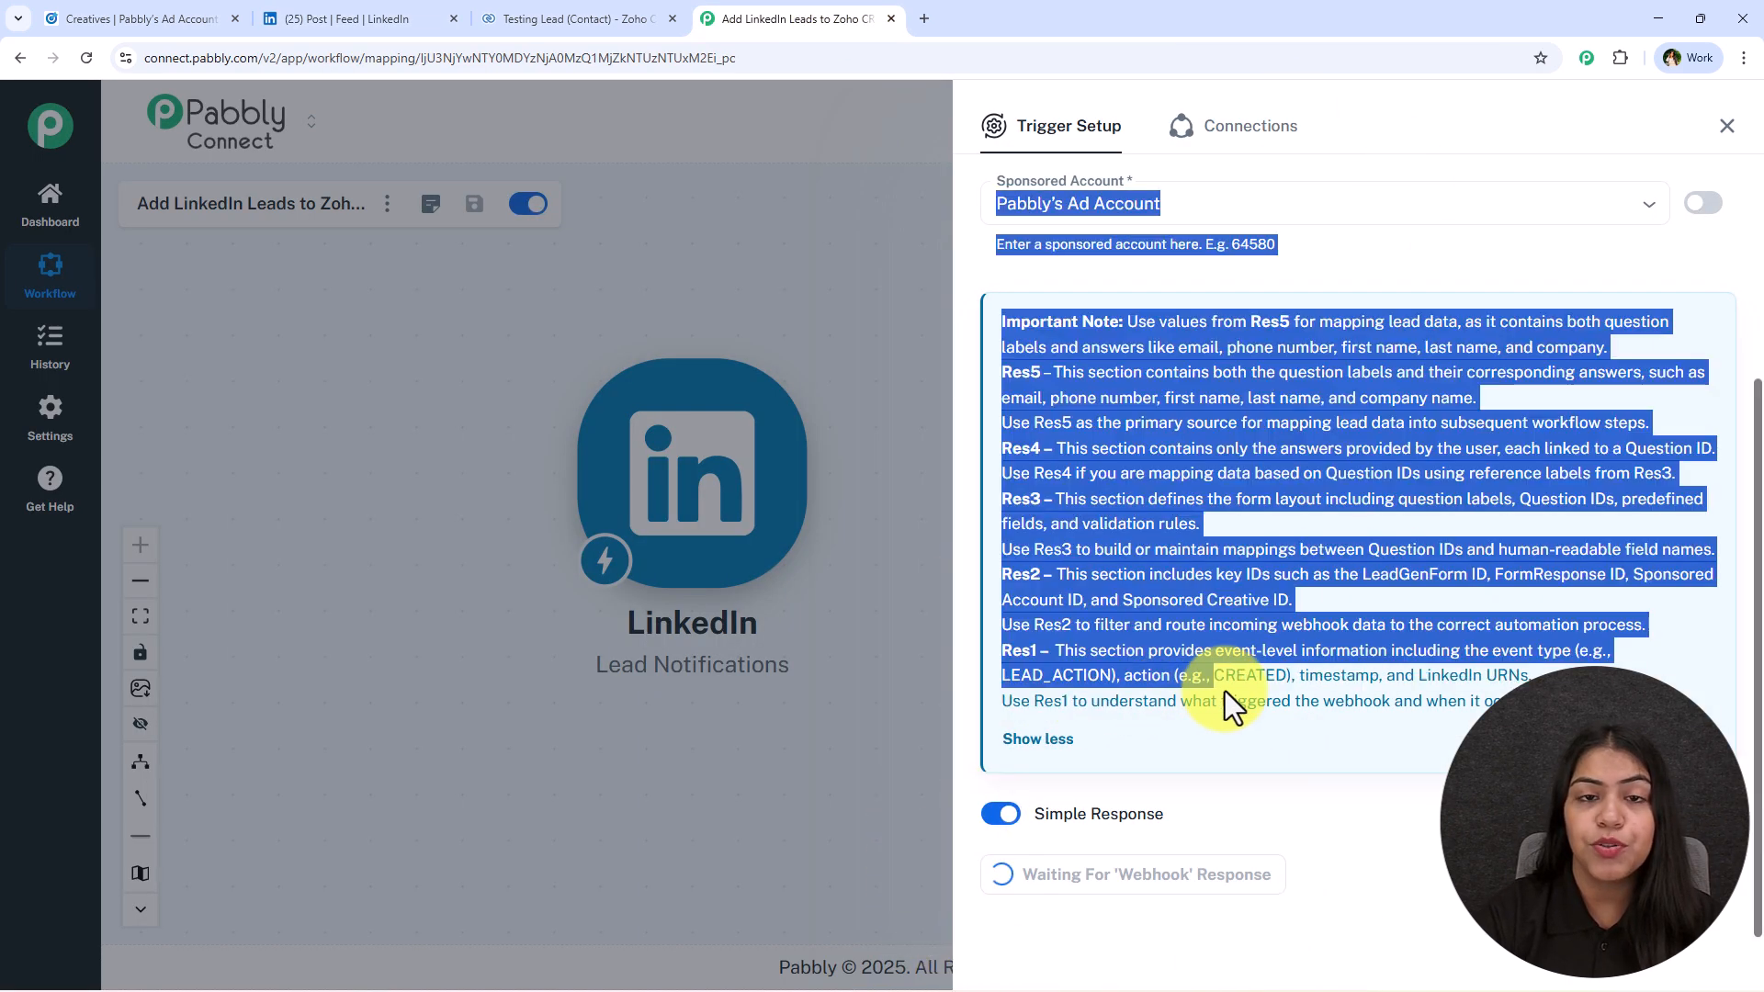
pyautogui.click(1369, 818)
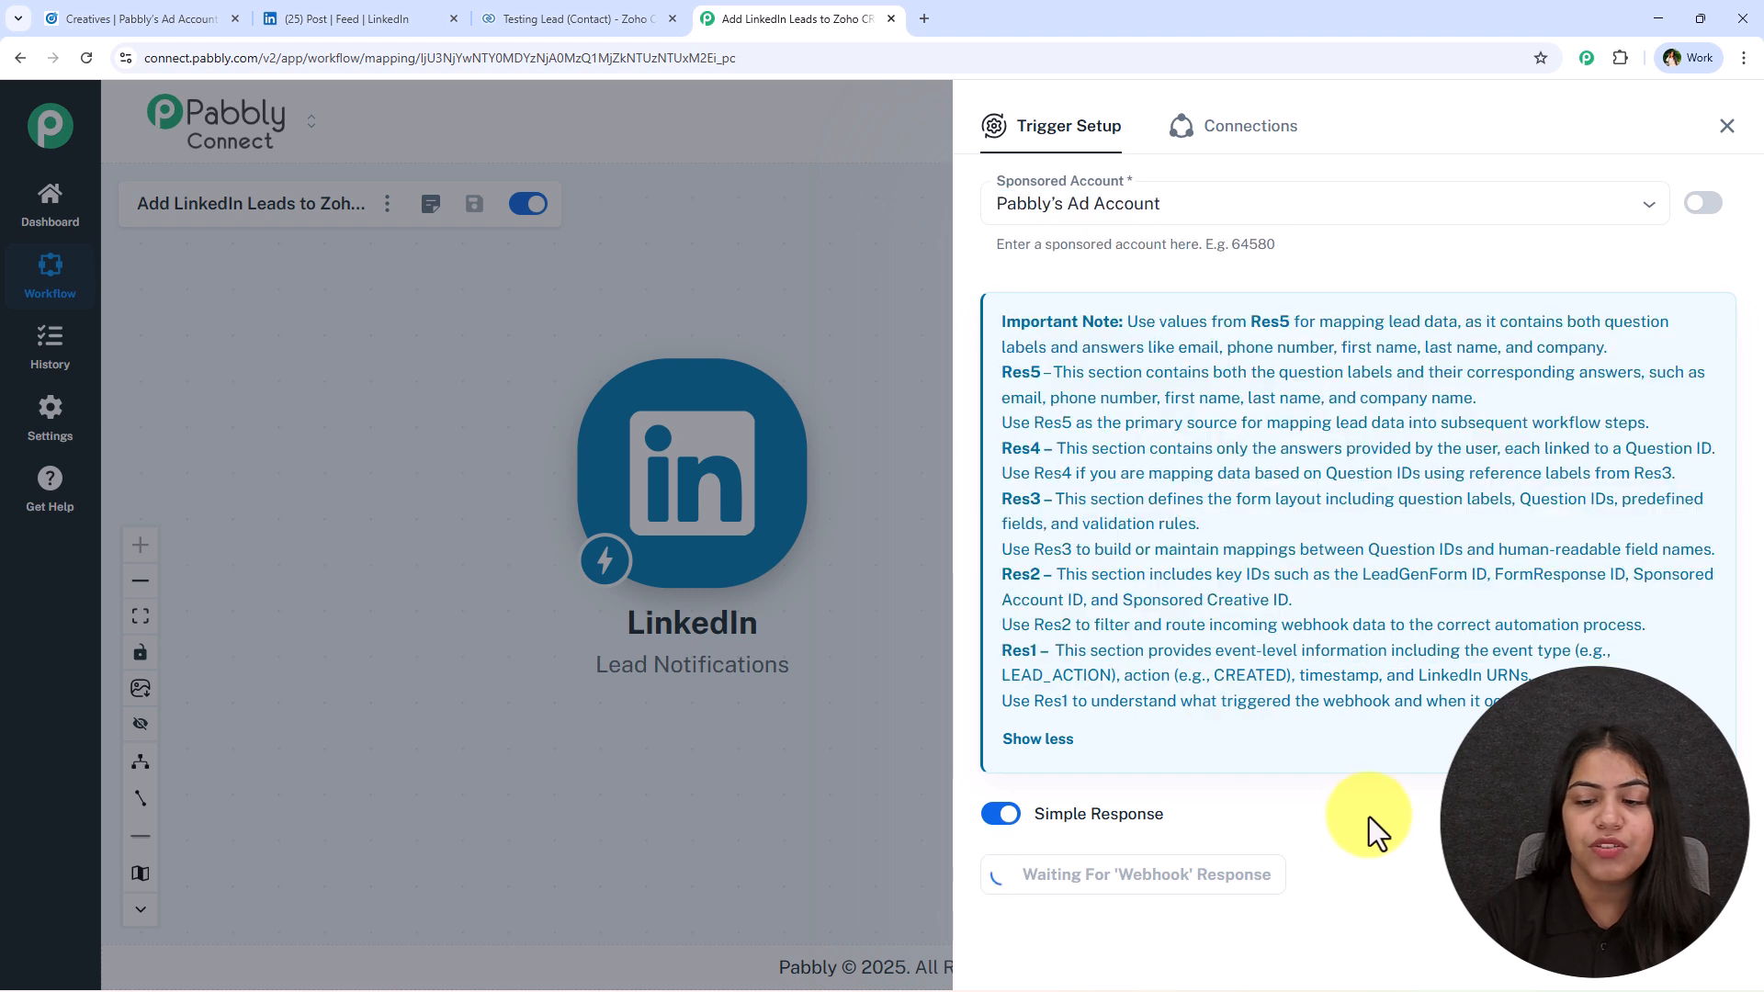
pyautogui.middleClick(999, 870)
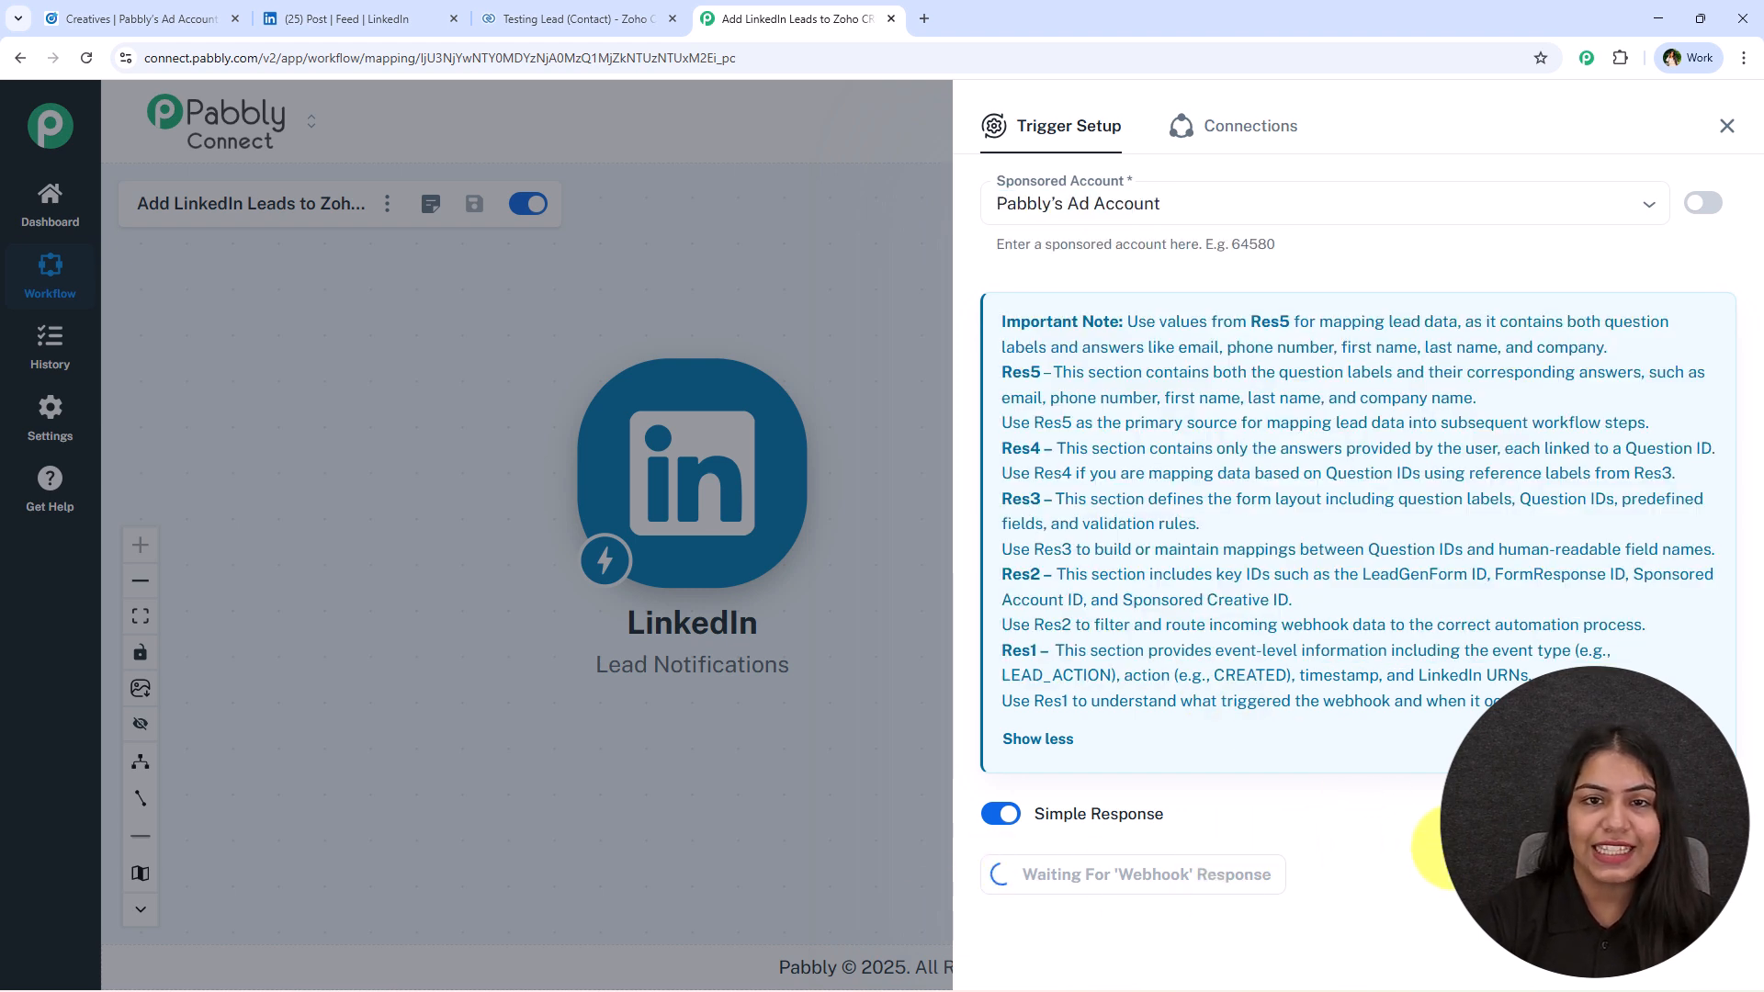
pyautogui.scroll(-7, 1207, 564)
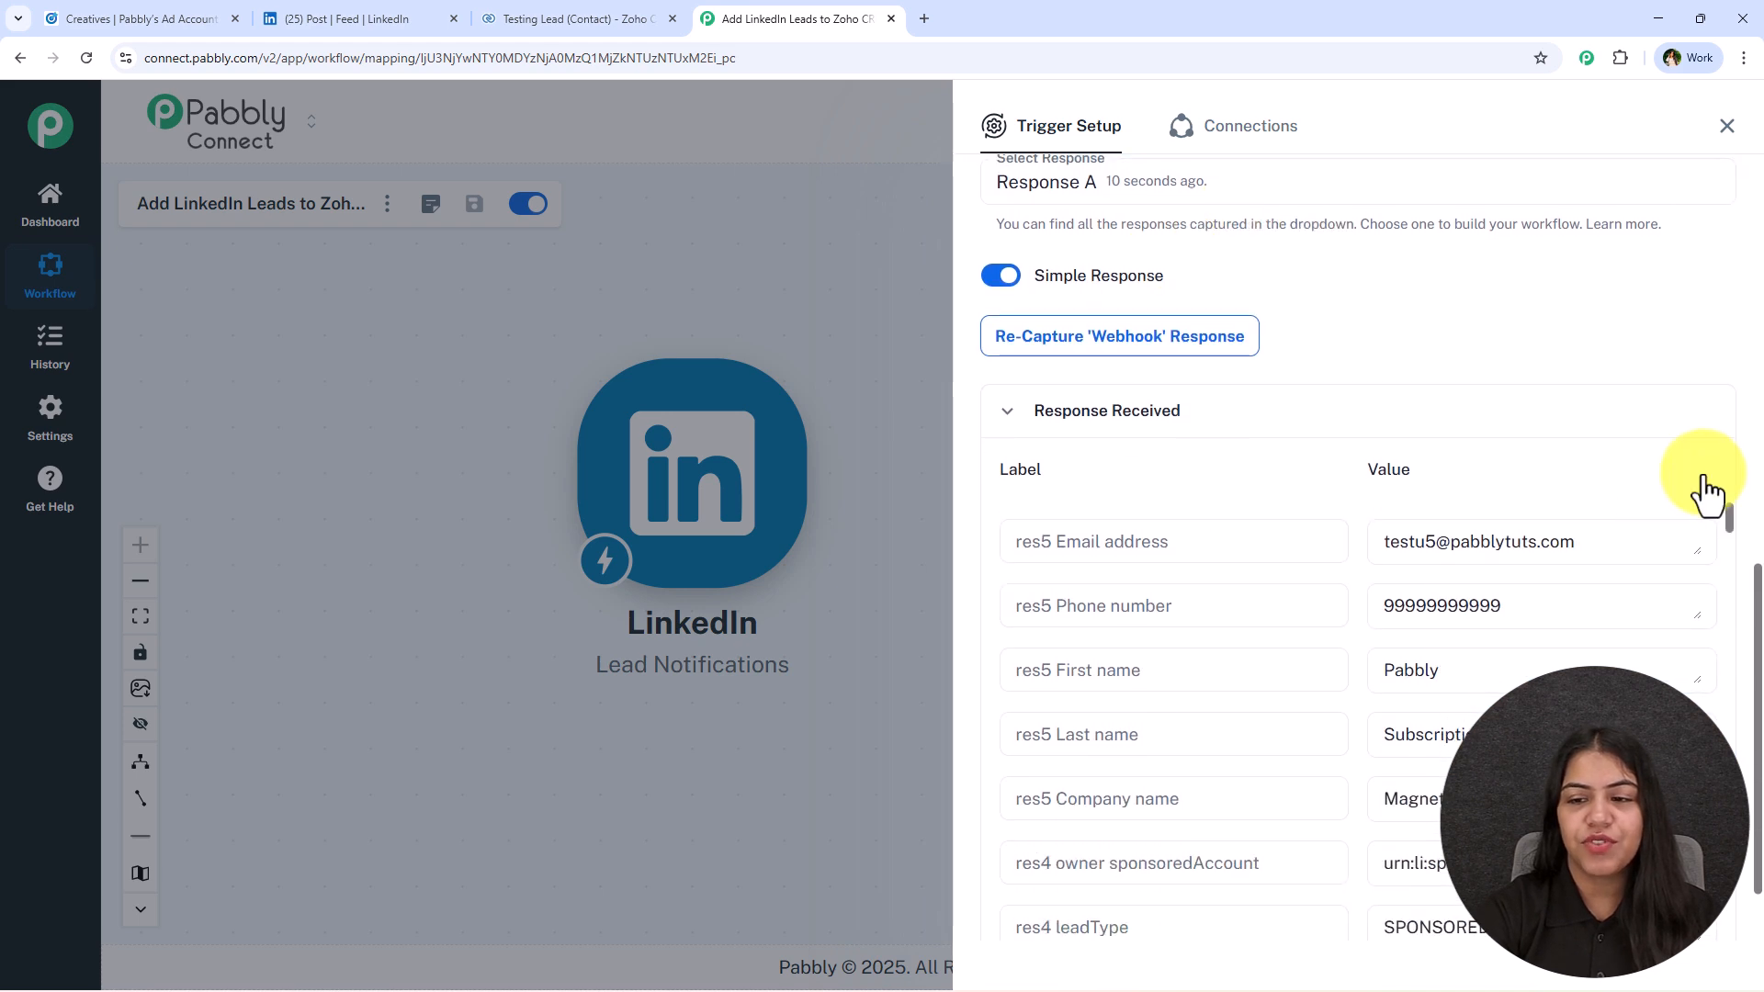
pyautogui.moveTo(1669, 537); pyautogui.dragTo(1195, 536)
pyautogui.press('Tab')
pyautogui.press('Tab')
pyautogui.press('Tab')
pyautogui.press('Tab')
pyautogui.press('Tab')
pyautogui.press('Tab')
pyautogui.press('Tab')
pyautogui.press('Tab')
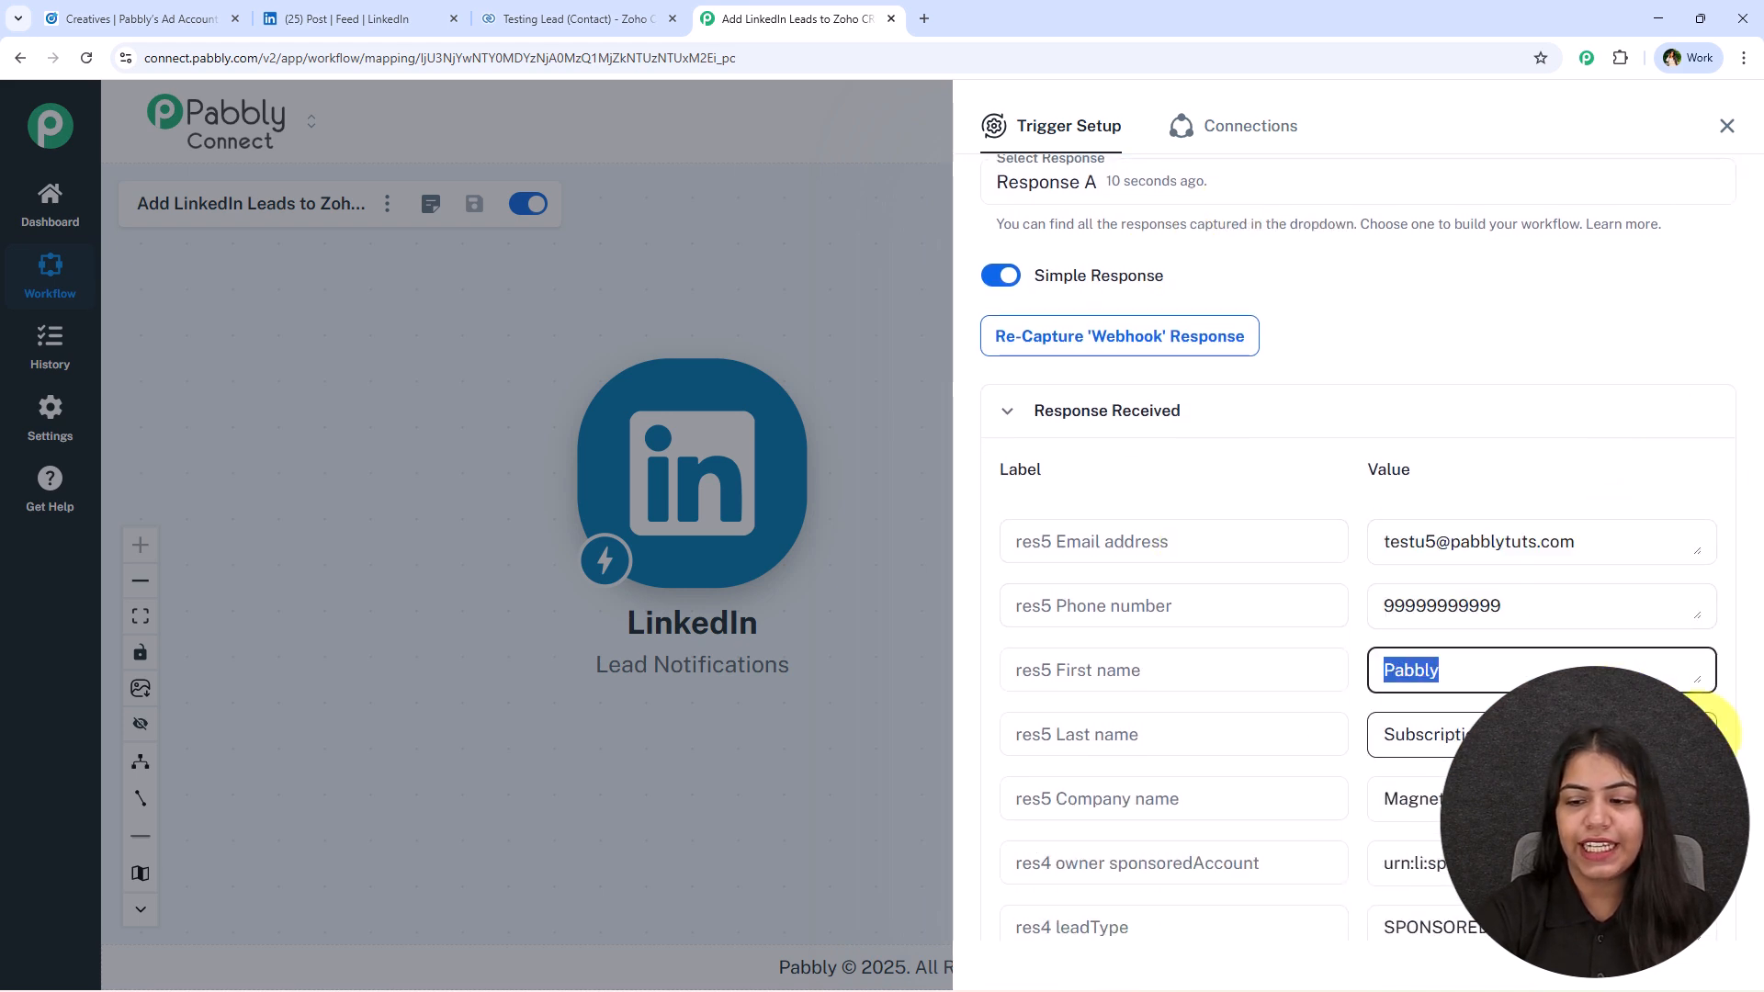
# Close the trigger setup and add a Zoho CRM action with the Create Contact event after the LinkedIn trigger.
pyautogui.click(1726, 129)
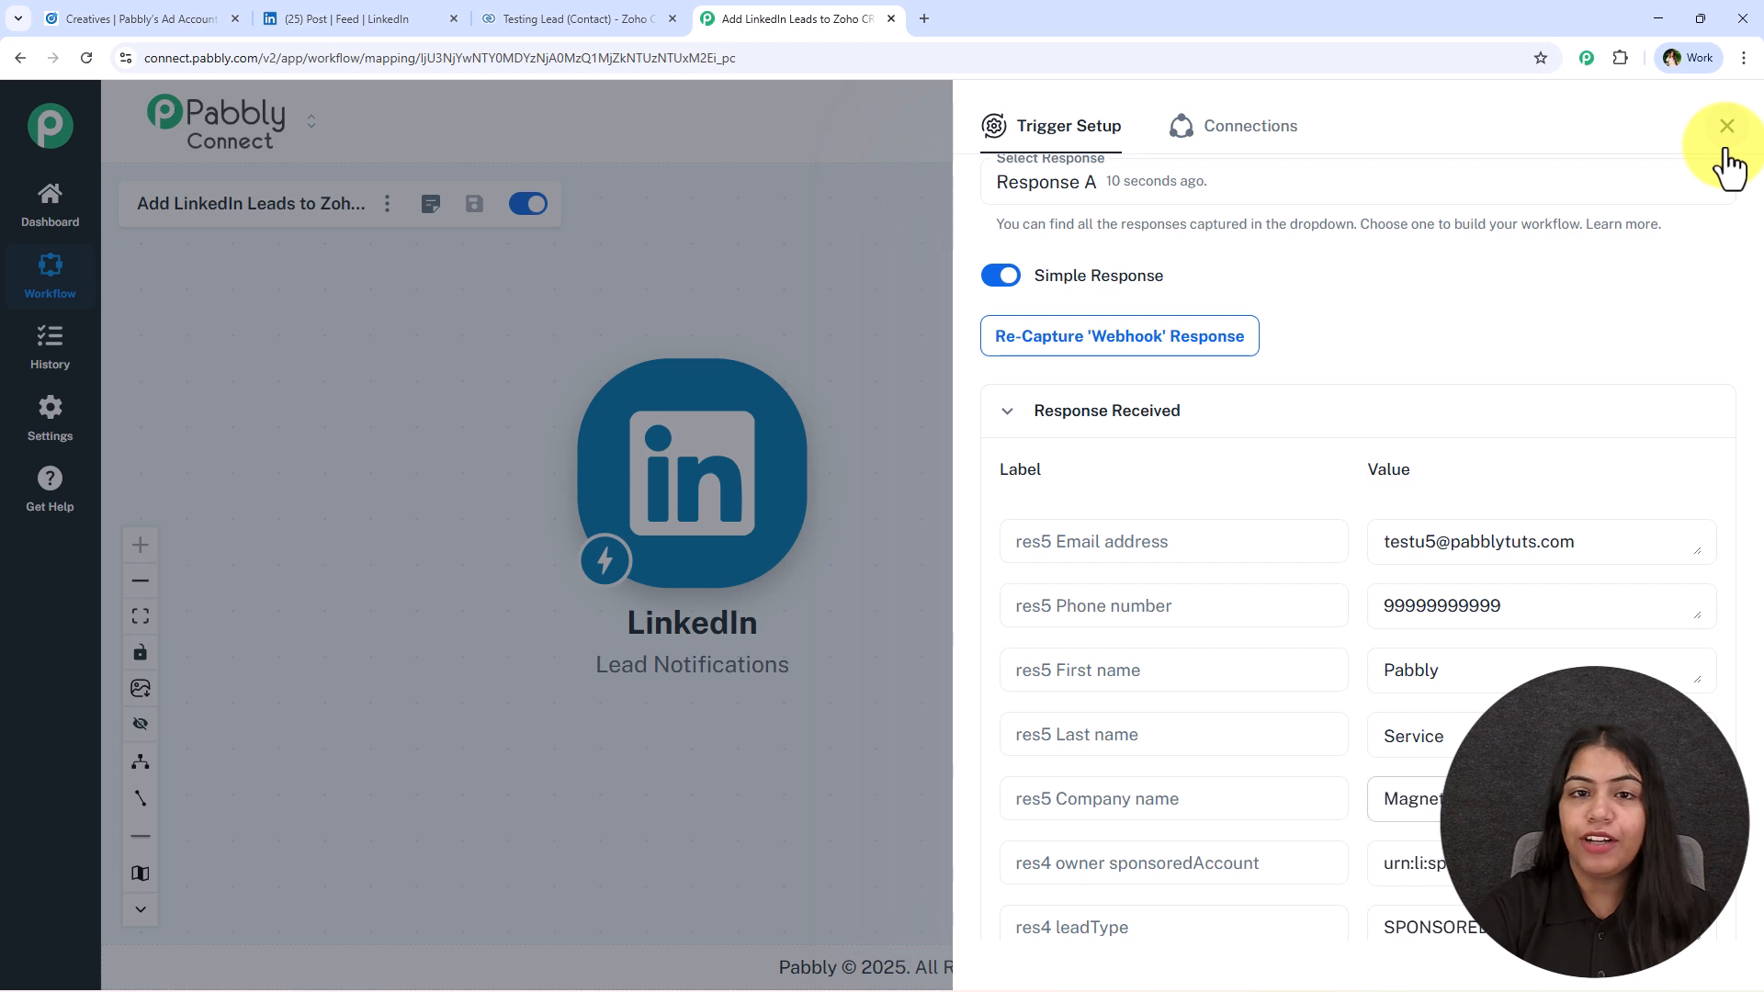
pyautogui.moveTo(876, 530); pyautogui.dragTo(755, 568)
pyautogui.click(704, 531)
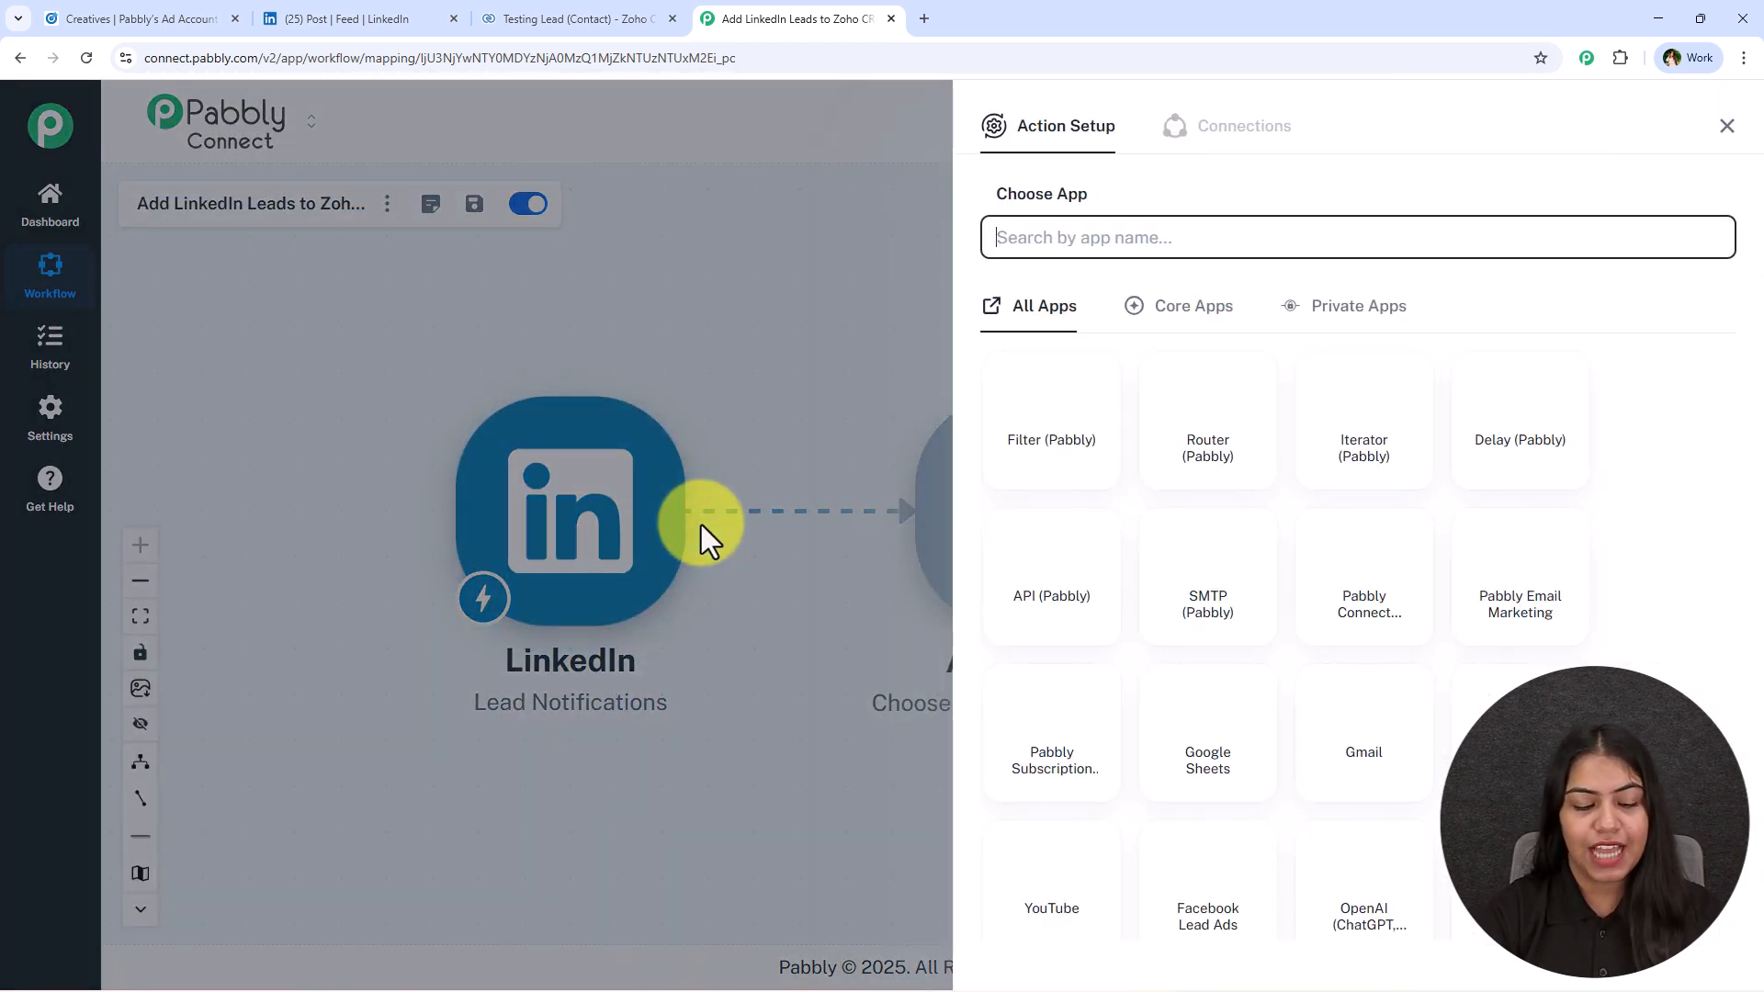
pyautogui.write('Zoho CRM')
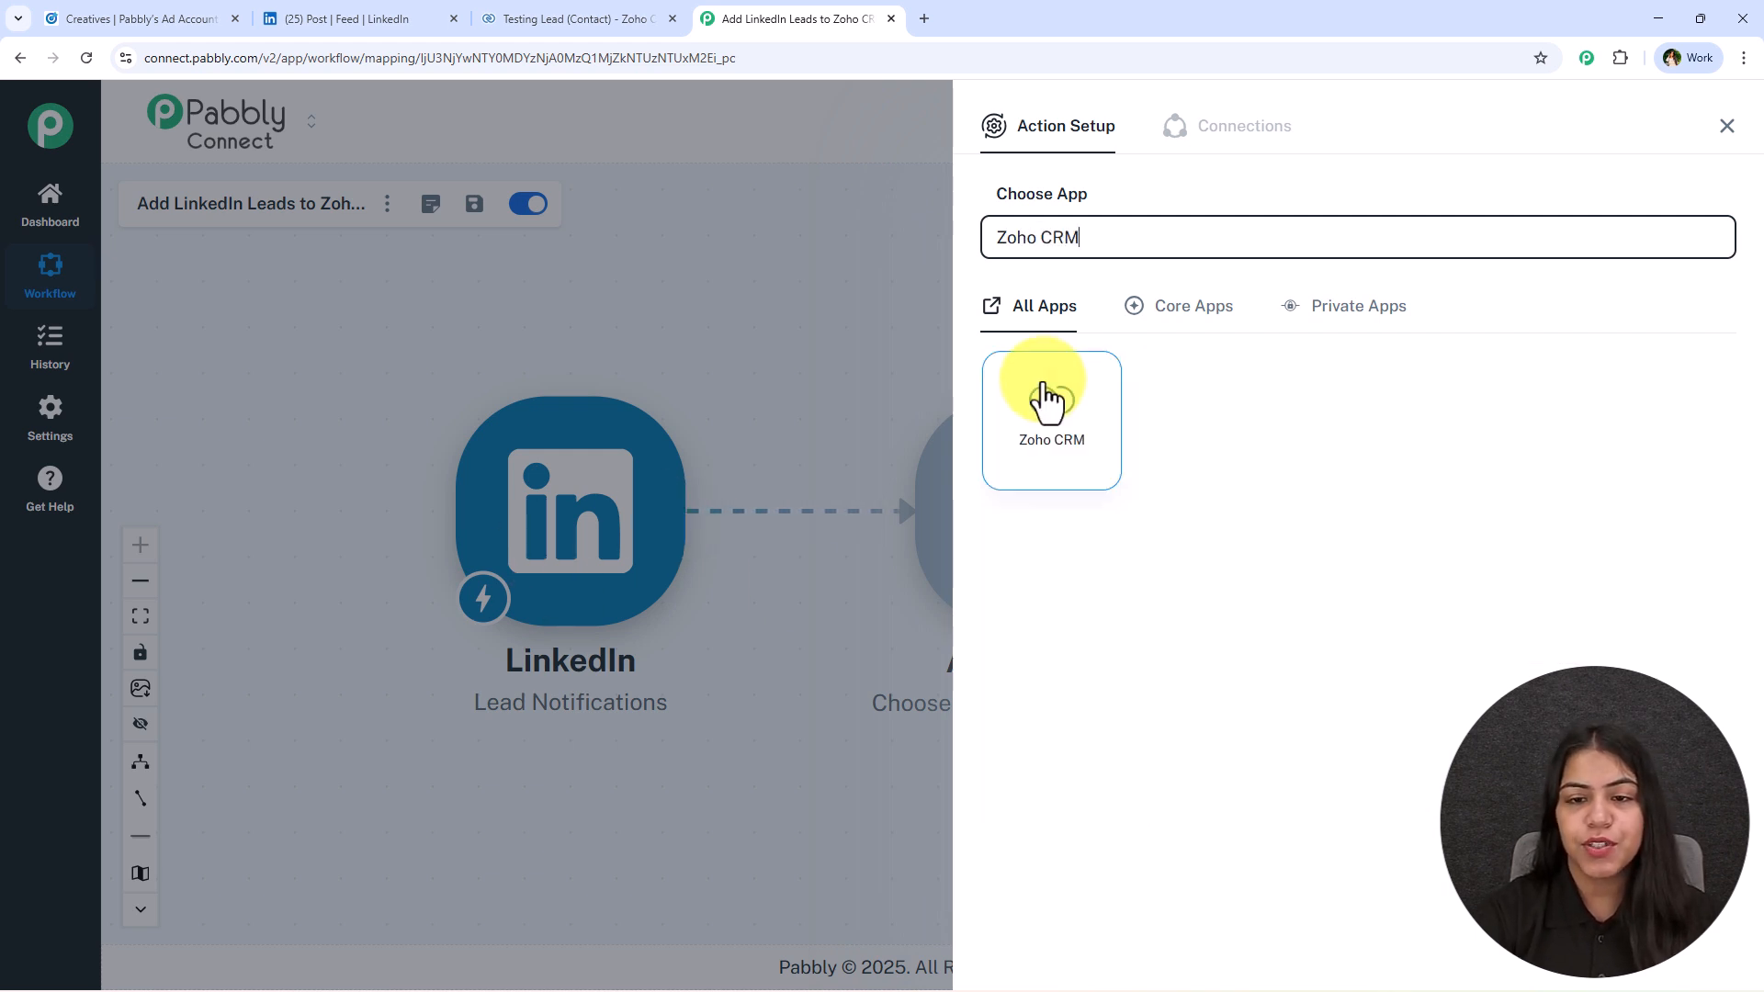
pyautogui.click(1051, 426)
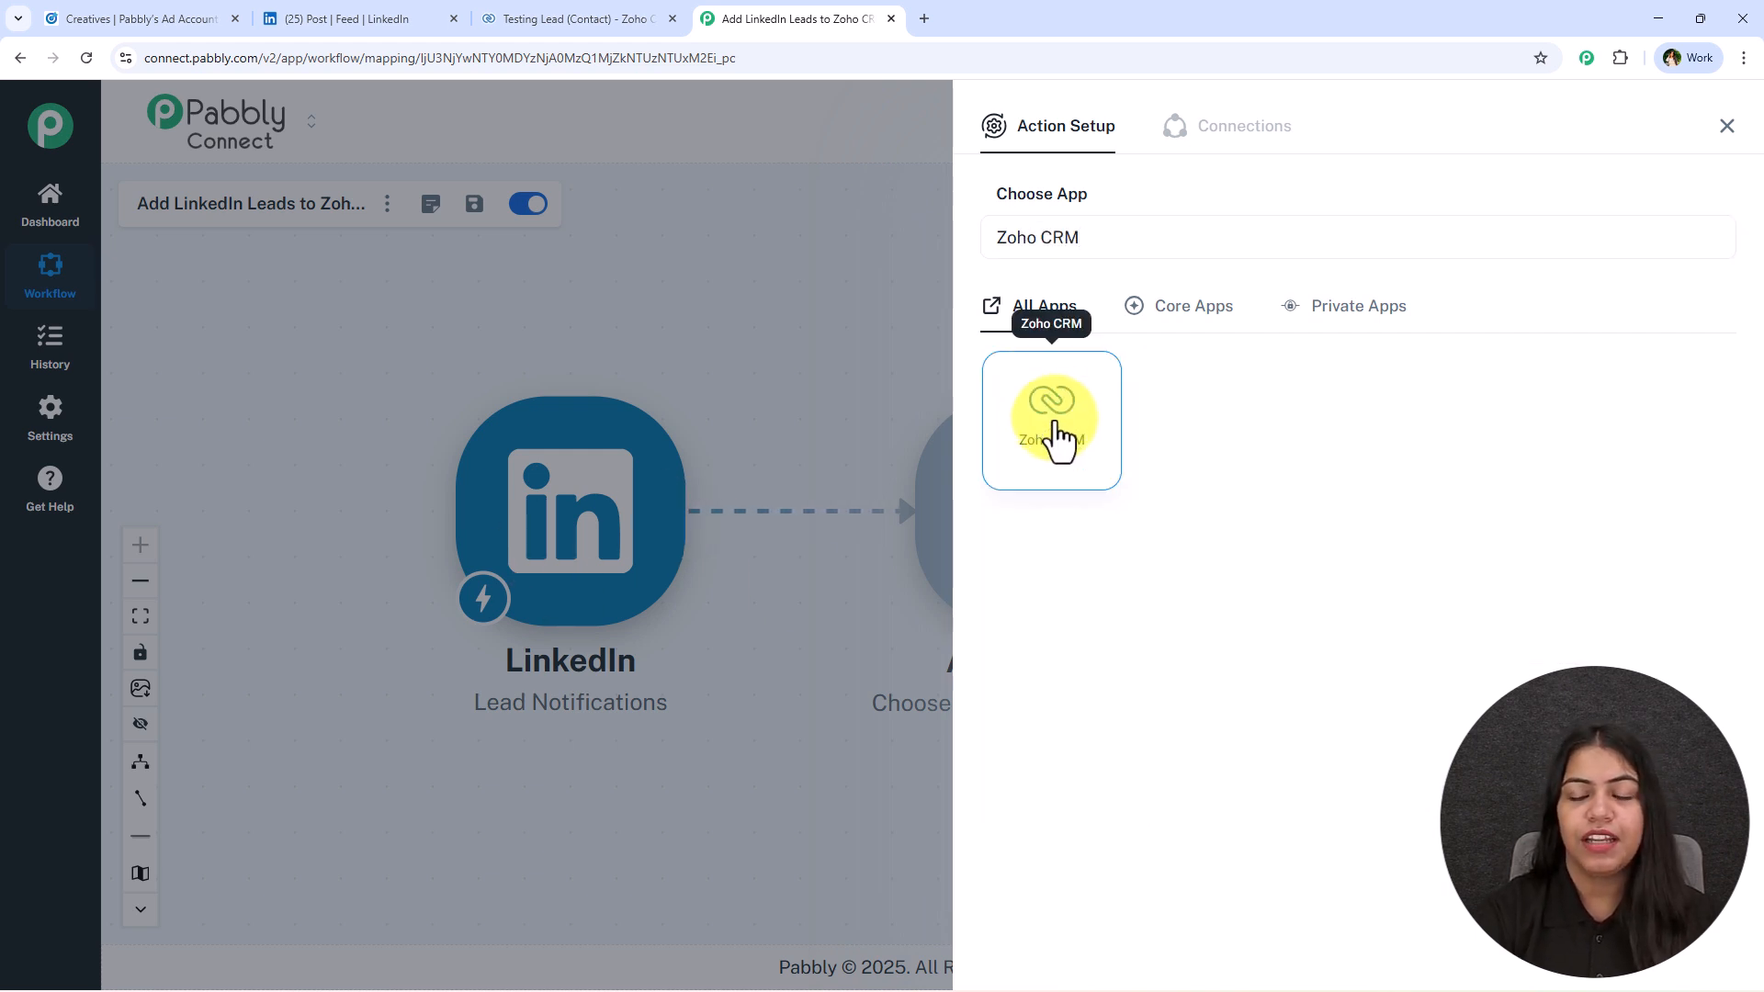
pyautogui.click(1073, 349)
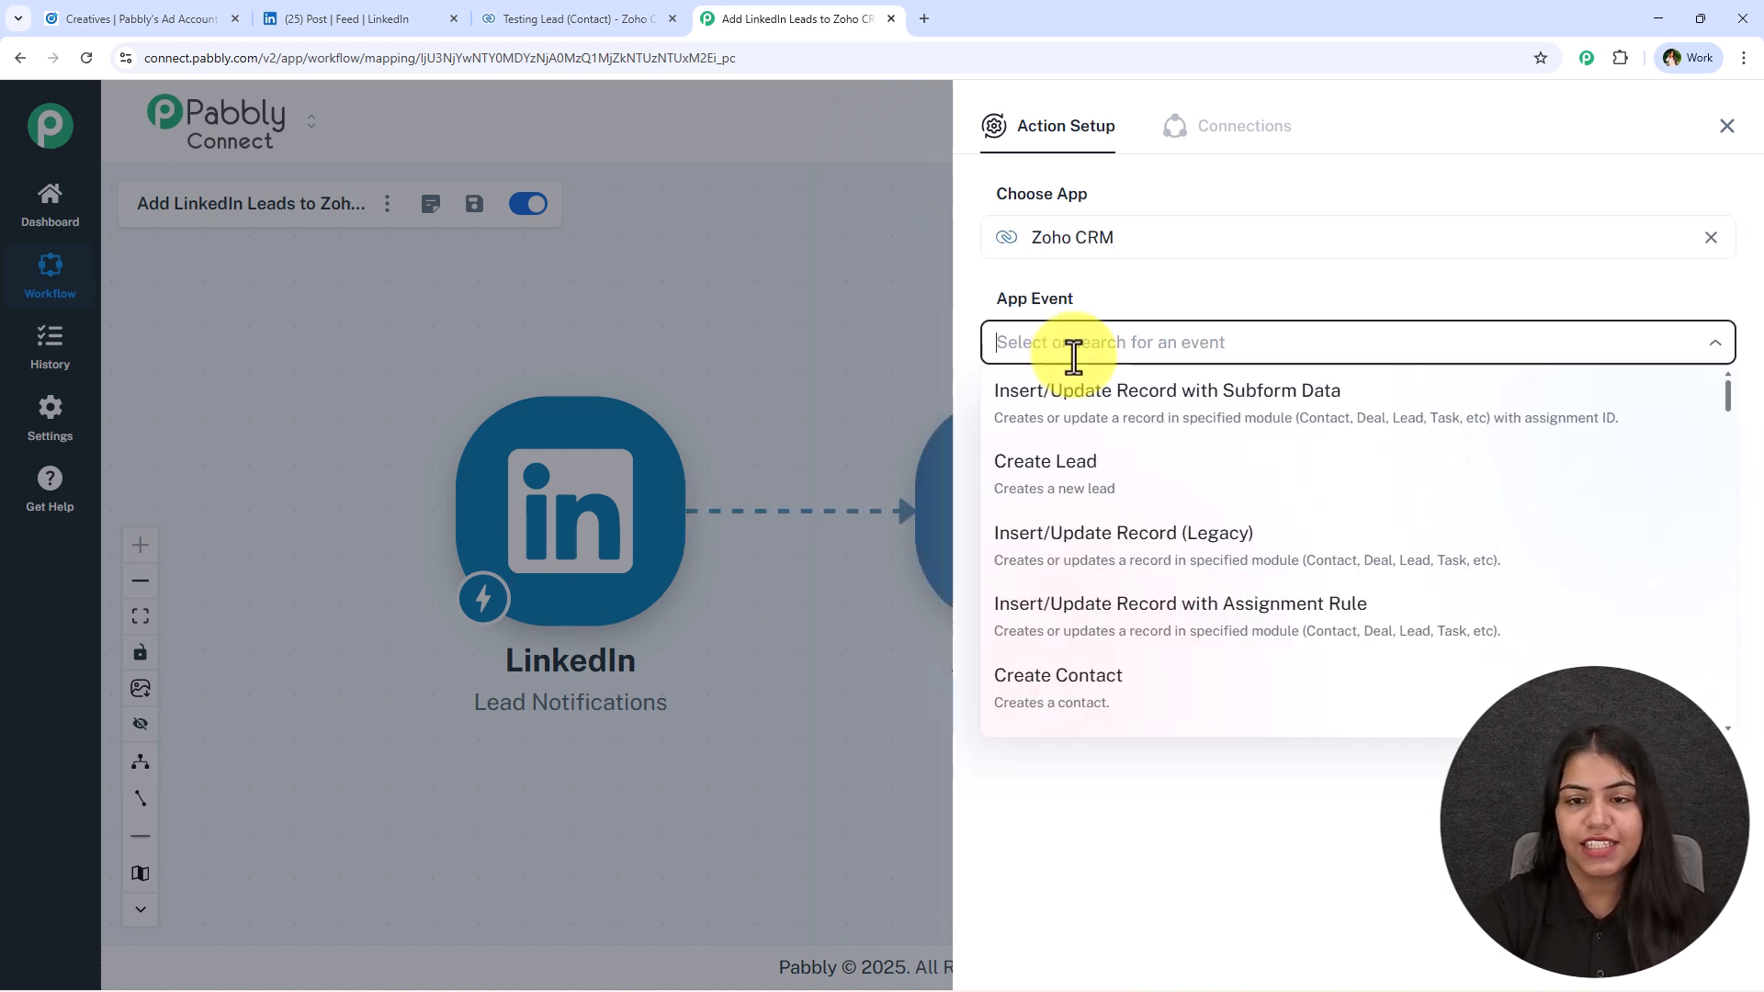
pyautogui.click(1292, 706)
# Start a new Zoho CRM connection for the action instead of using the existing one.
pyautogui.click(1068, 412)
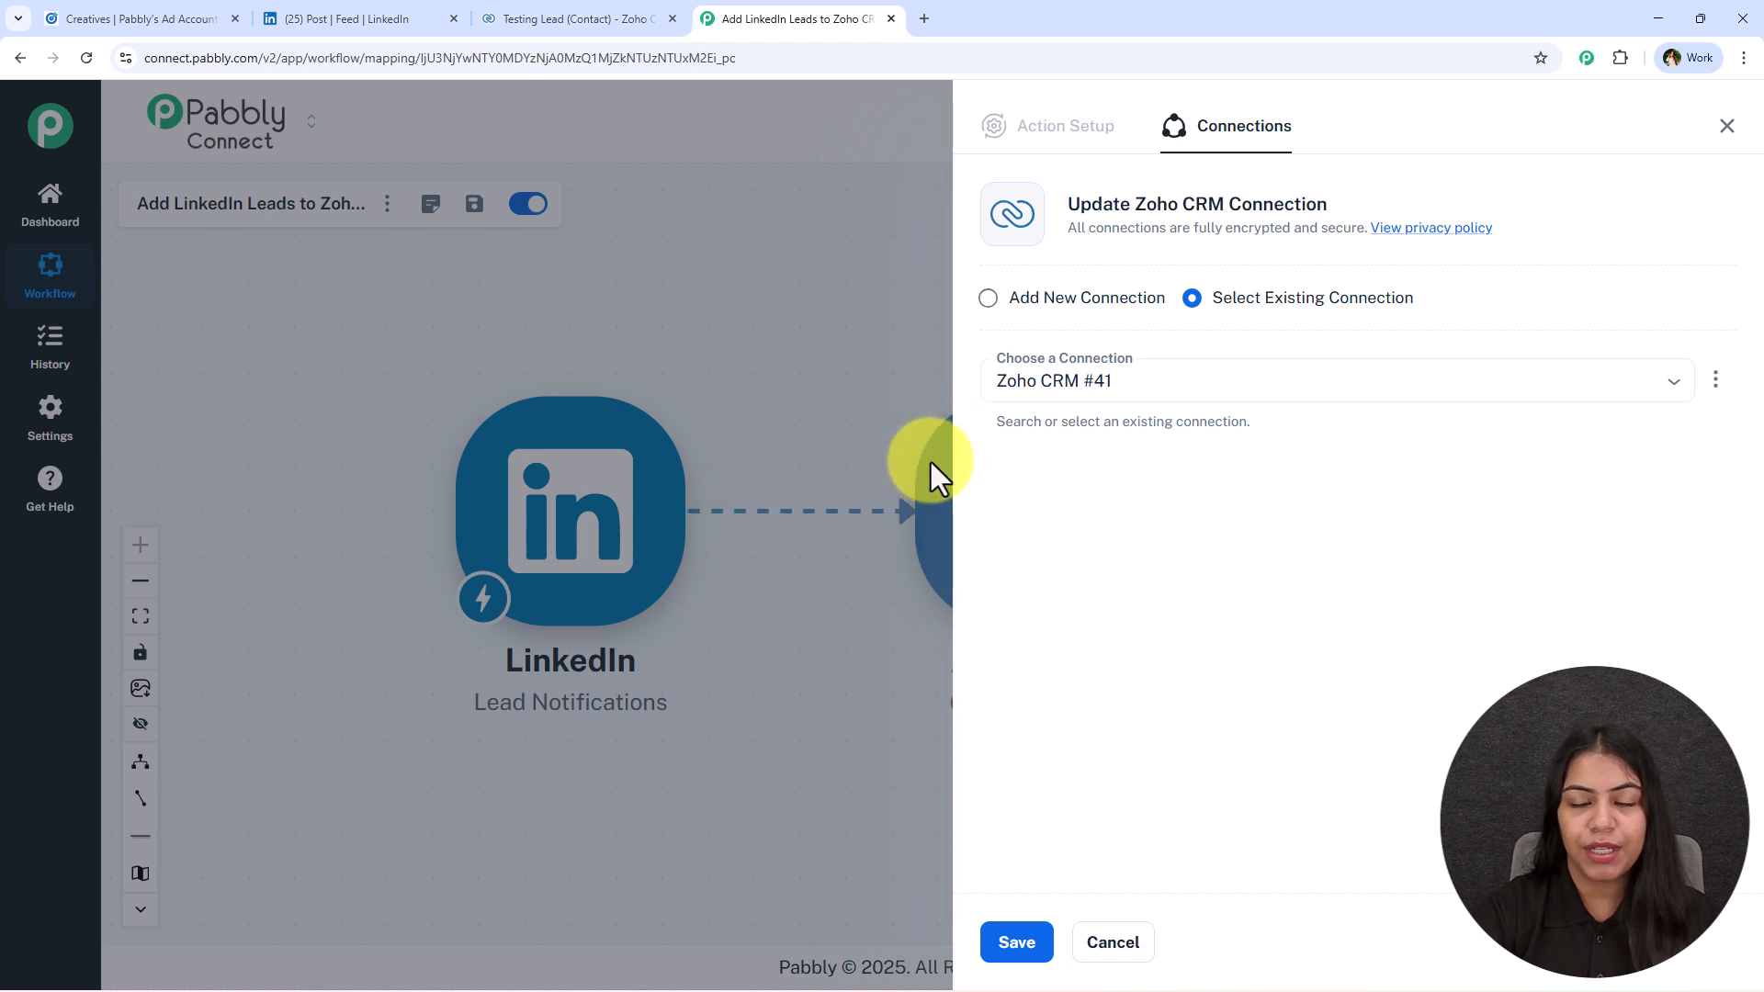
pyautogui.moveTo(1219, 306); pyautogui.dragTo(1448, 303)
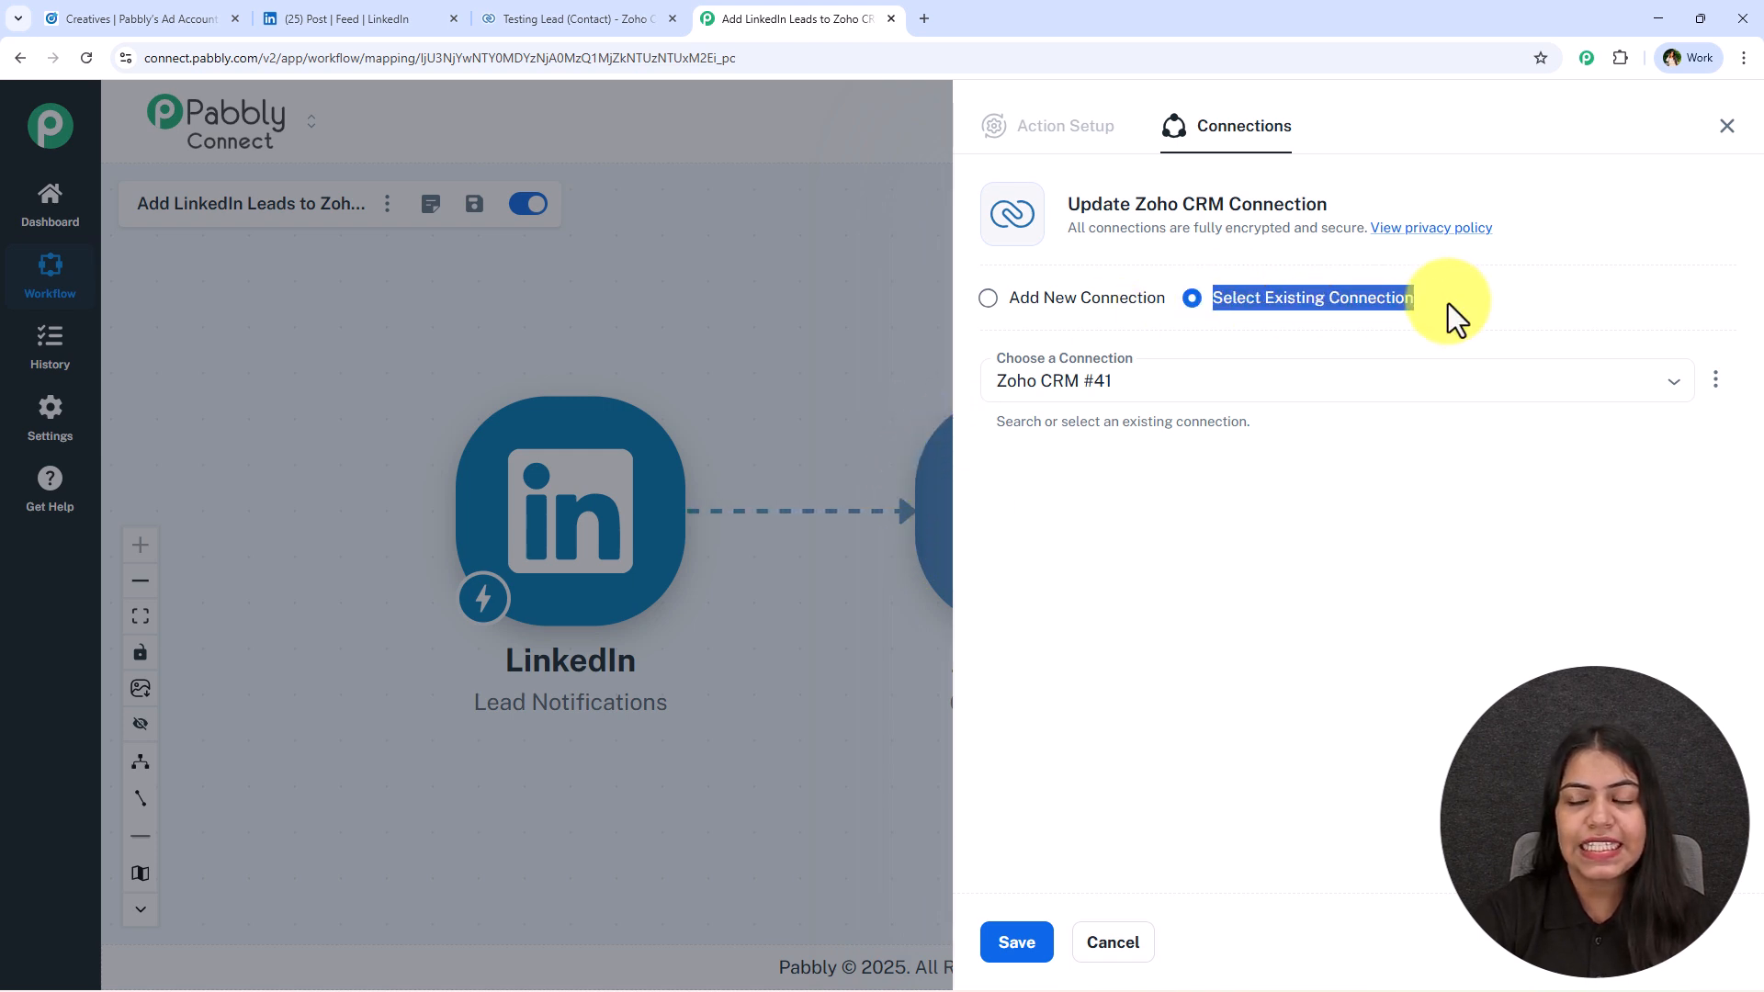
pyautogui.click(1448, 303)
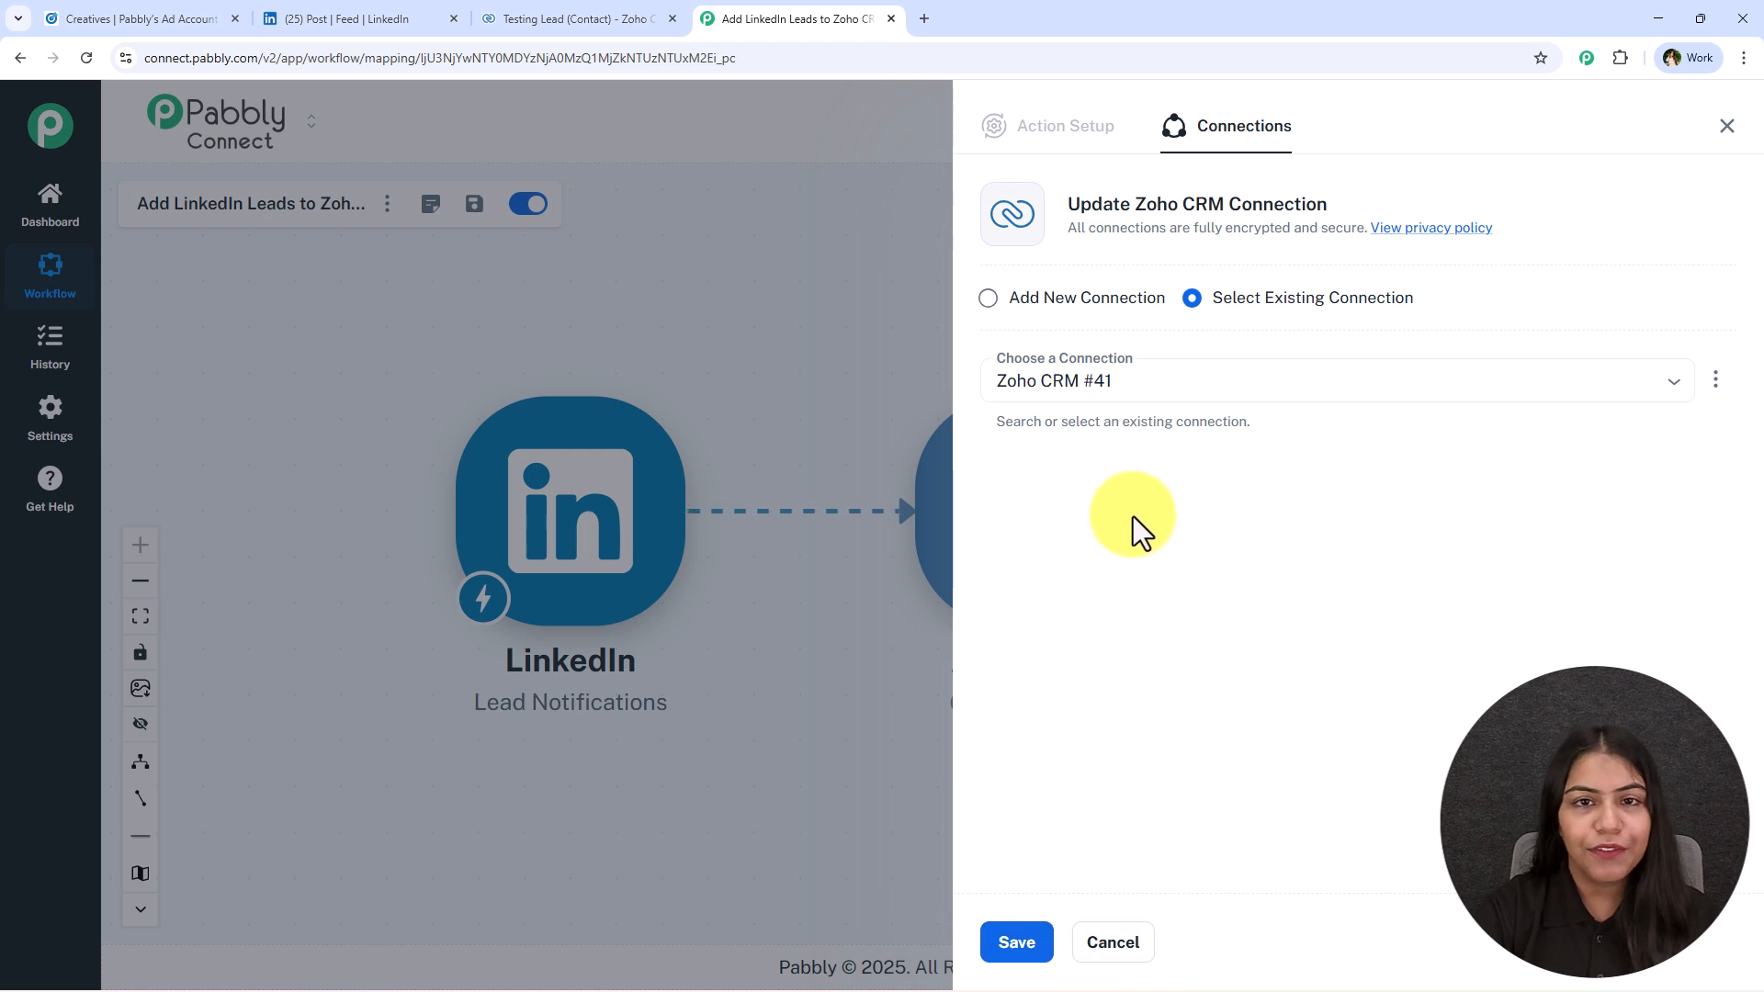
pyautogui.click(1121, 306)
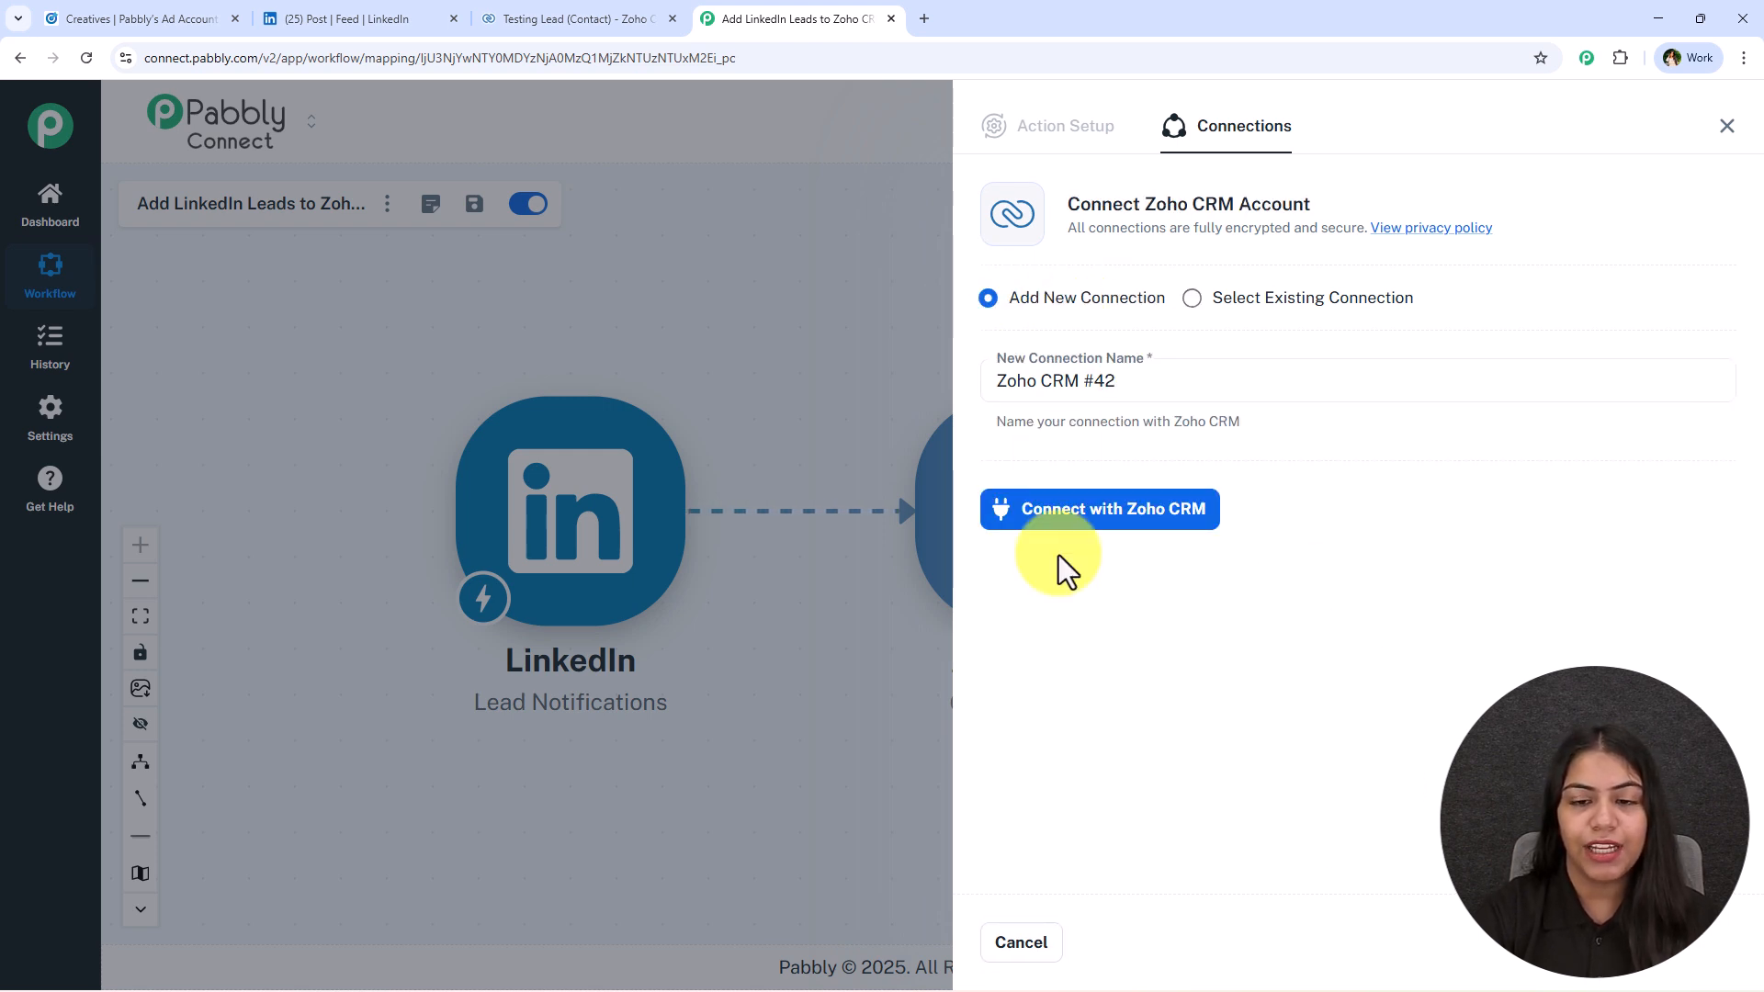
pyautogui.click(1046, 522)
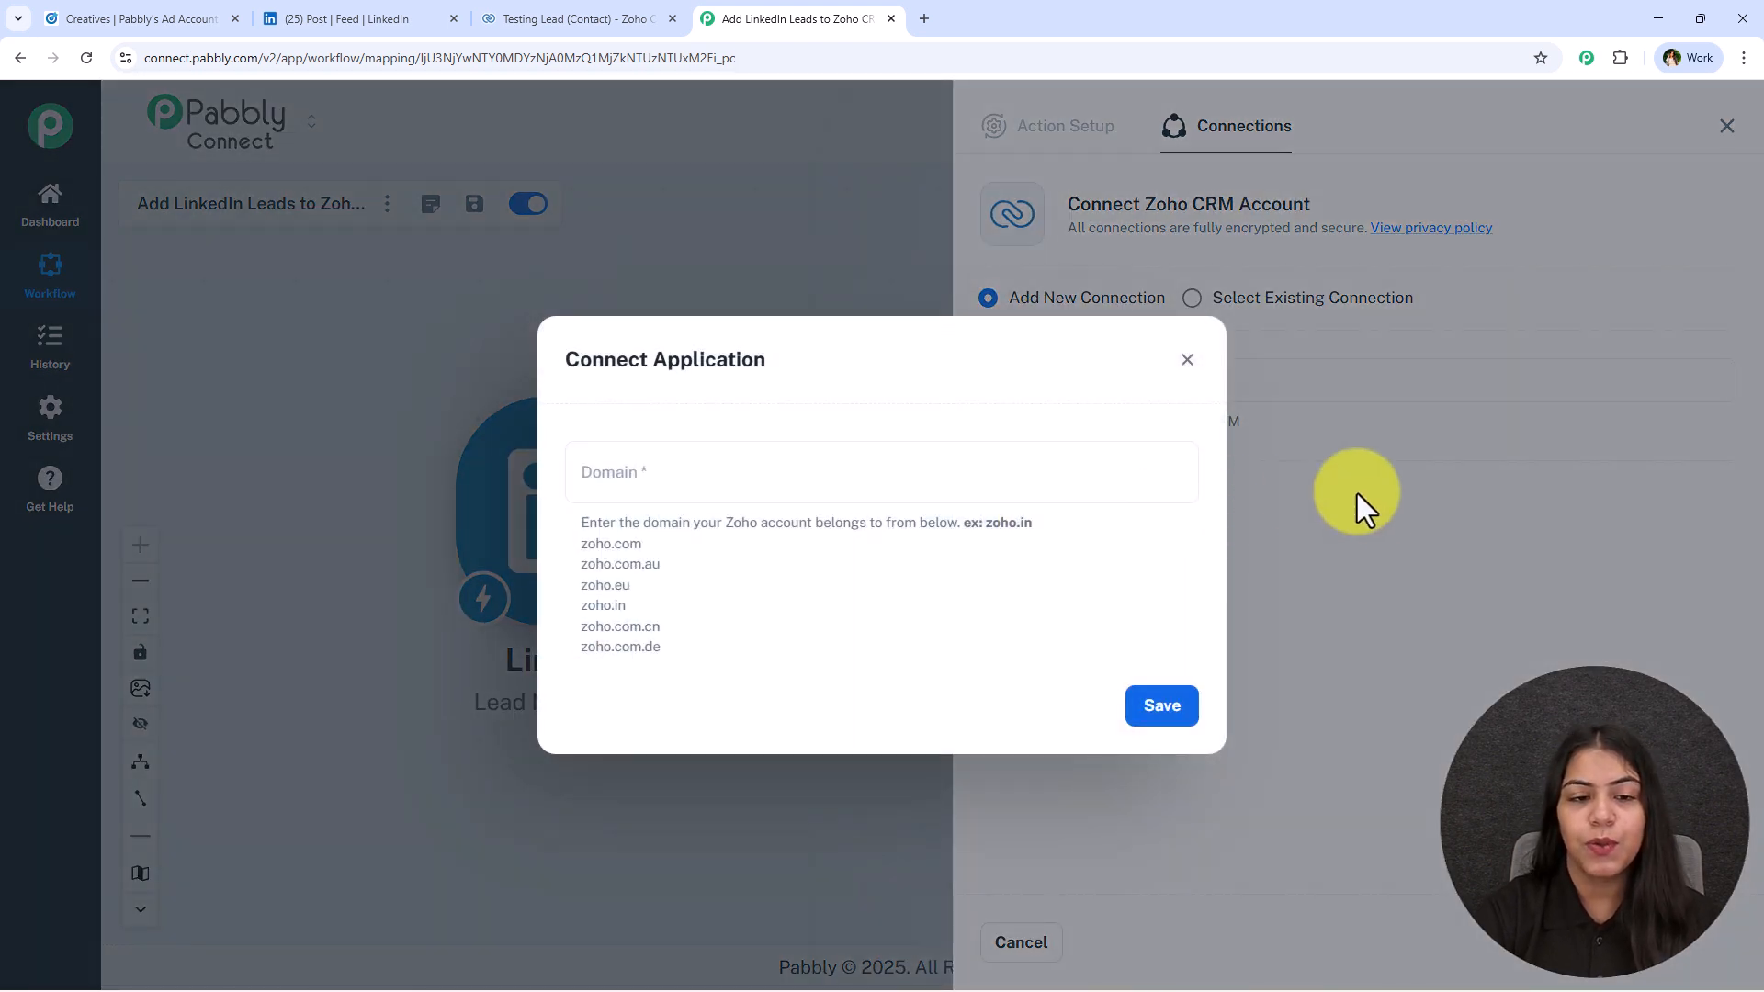
# Copy the domain zoho.in from the Zoho CRM page's web address and enter it as the connection's domain.
pyautogui.click(877, 464)
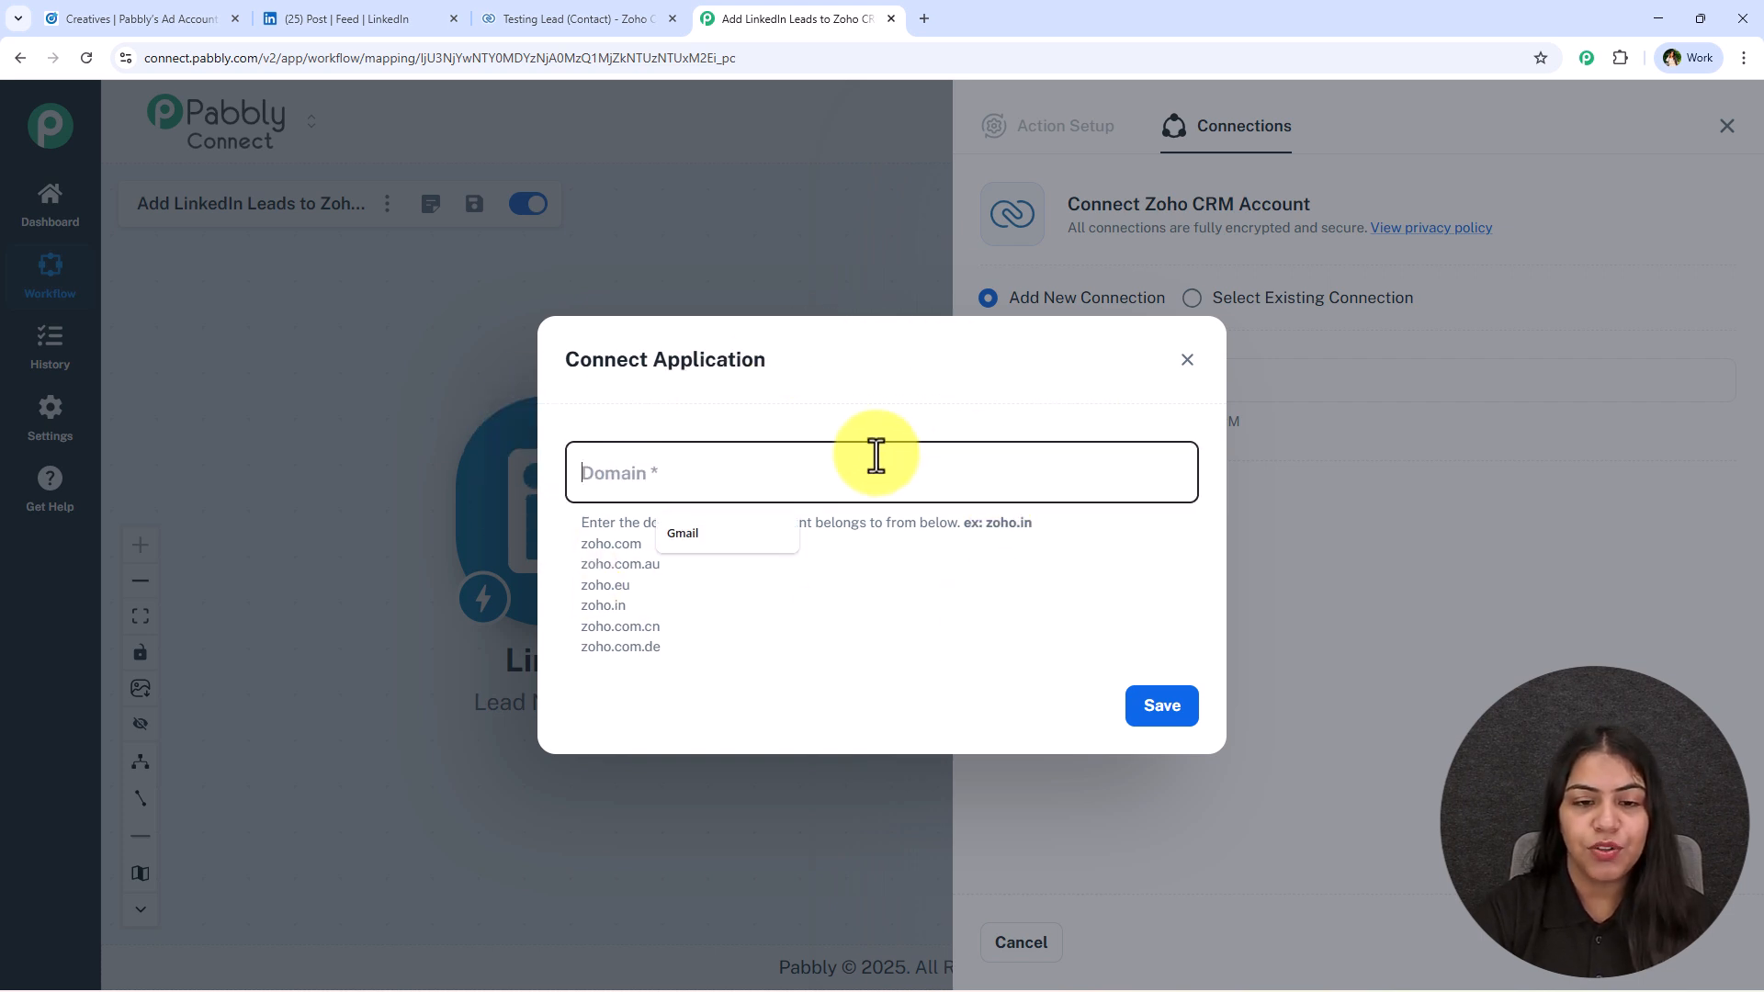
pyautogui.click(803, 608)
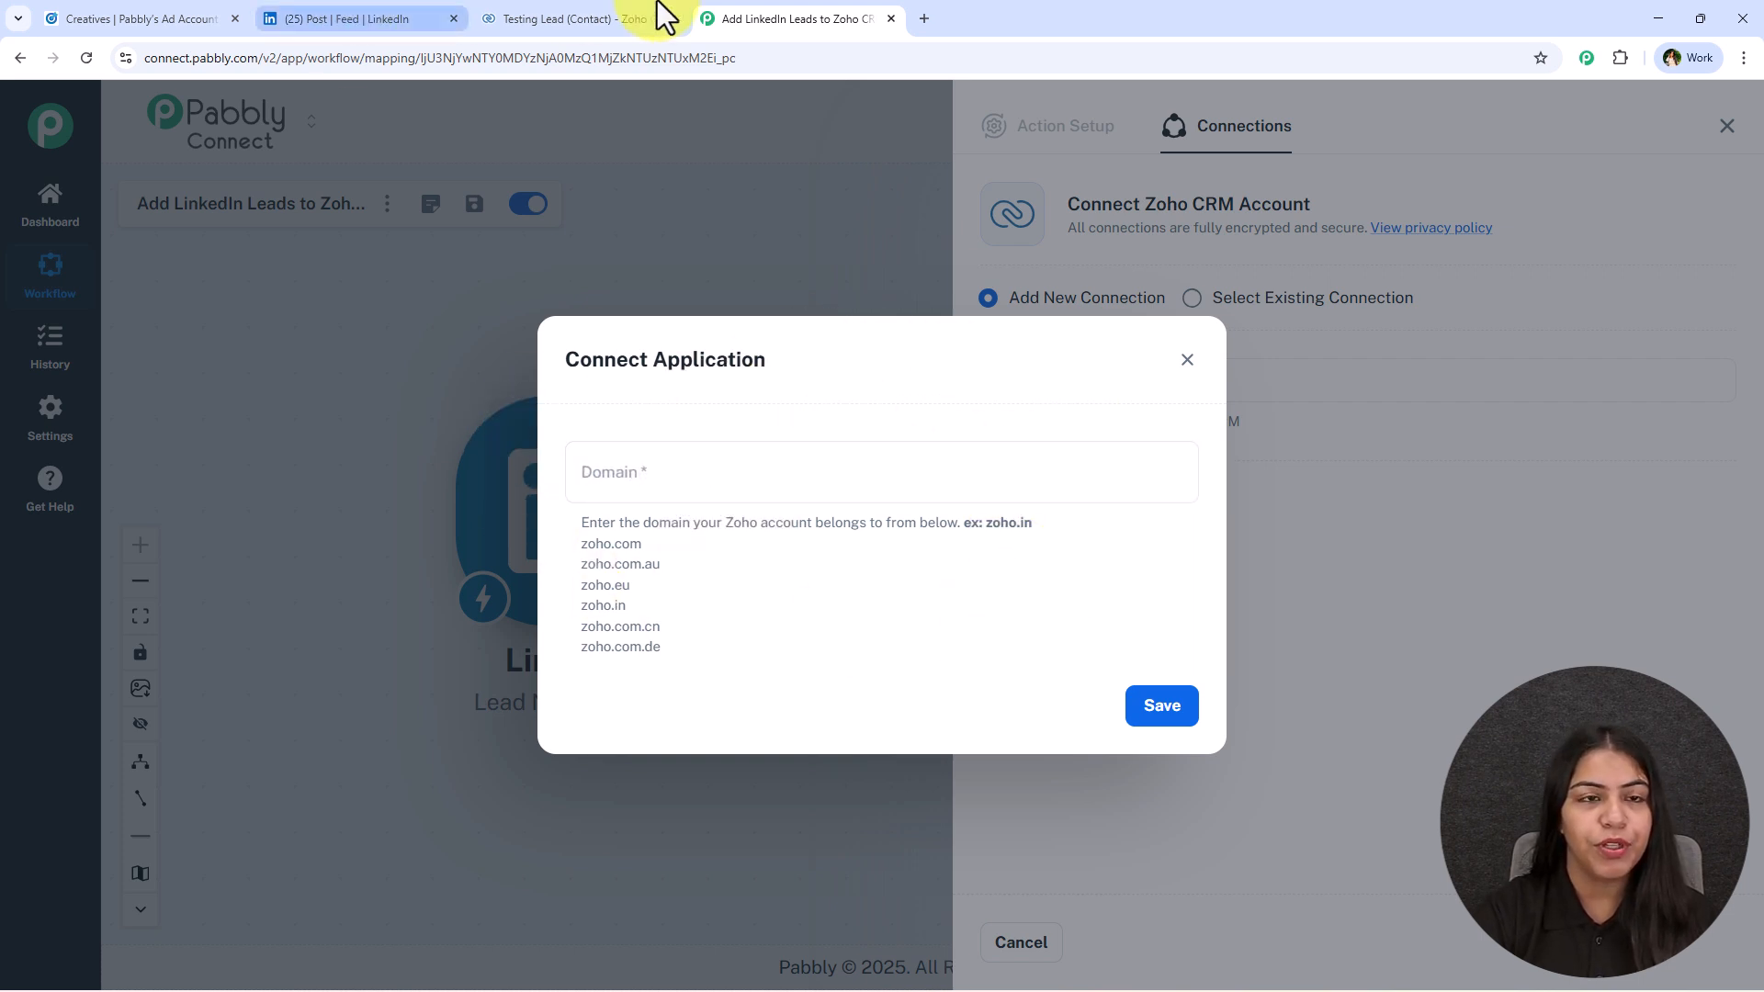
pyautogui.click(531, 11)
pyautogui.click(189, 59)
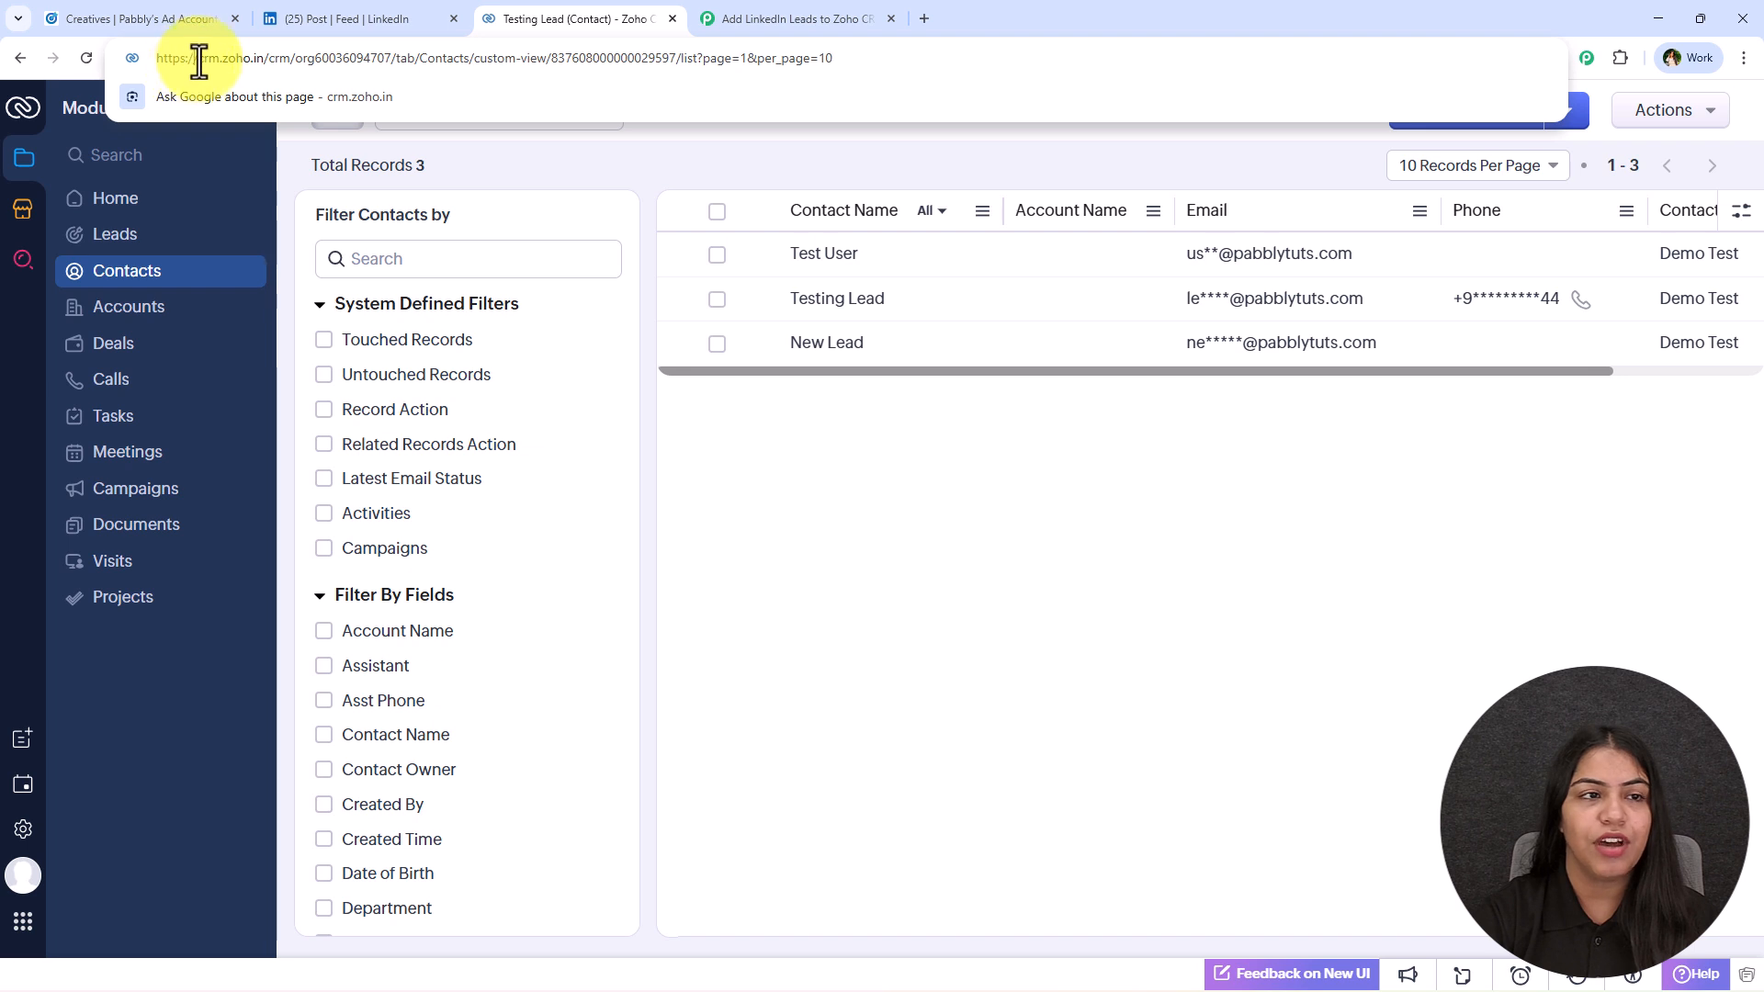
pyautogui.moveTo(224, 61); pyautogui.dragTo(261, 61)
pyautogui.hotkey('ctrl', 'c')
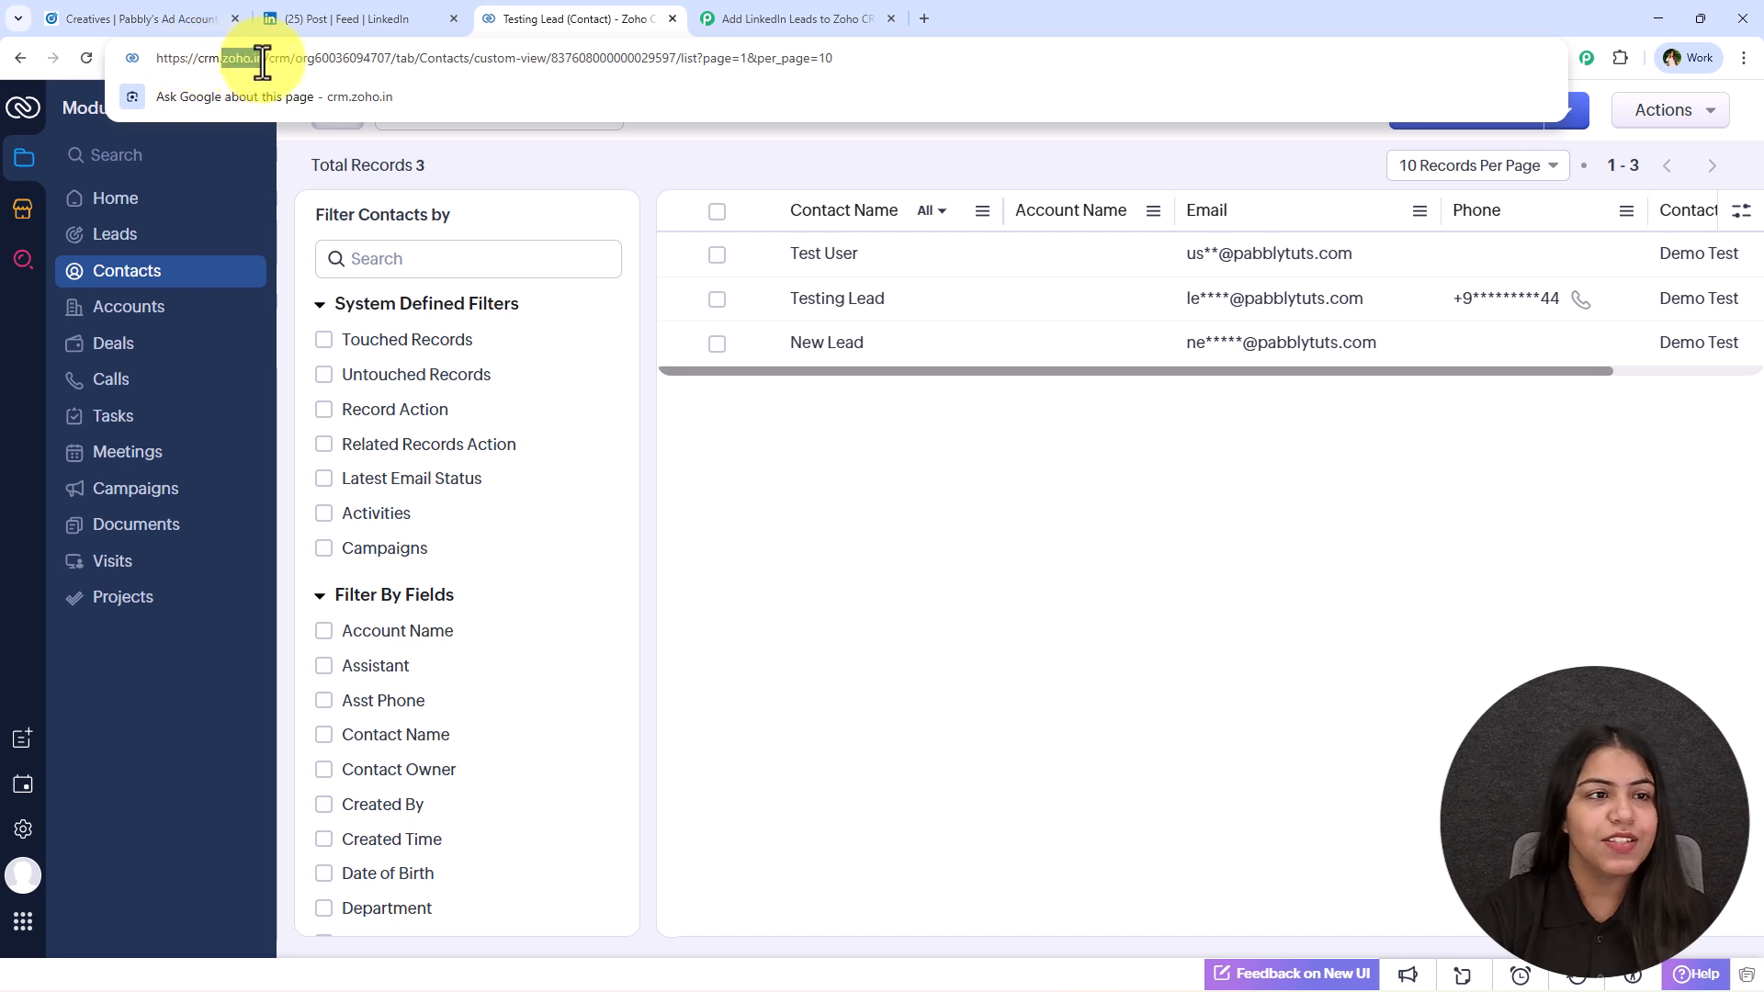
pyautogui.click(798, 18)
pyautogui.click(764, 469)
pyautogui.hotkey('ctrl', 'v')
# Check the entered domain against the Zoho CRM address and the listed domain options, and save it.
pyautogui.click(609, 17)
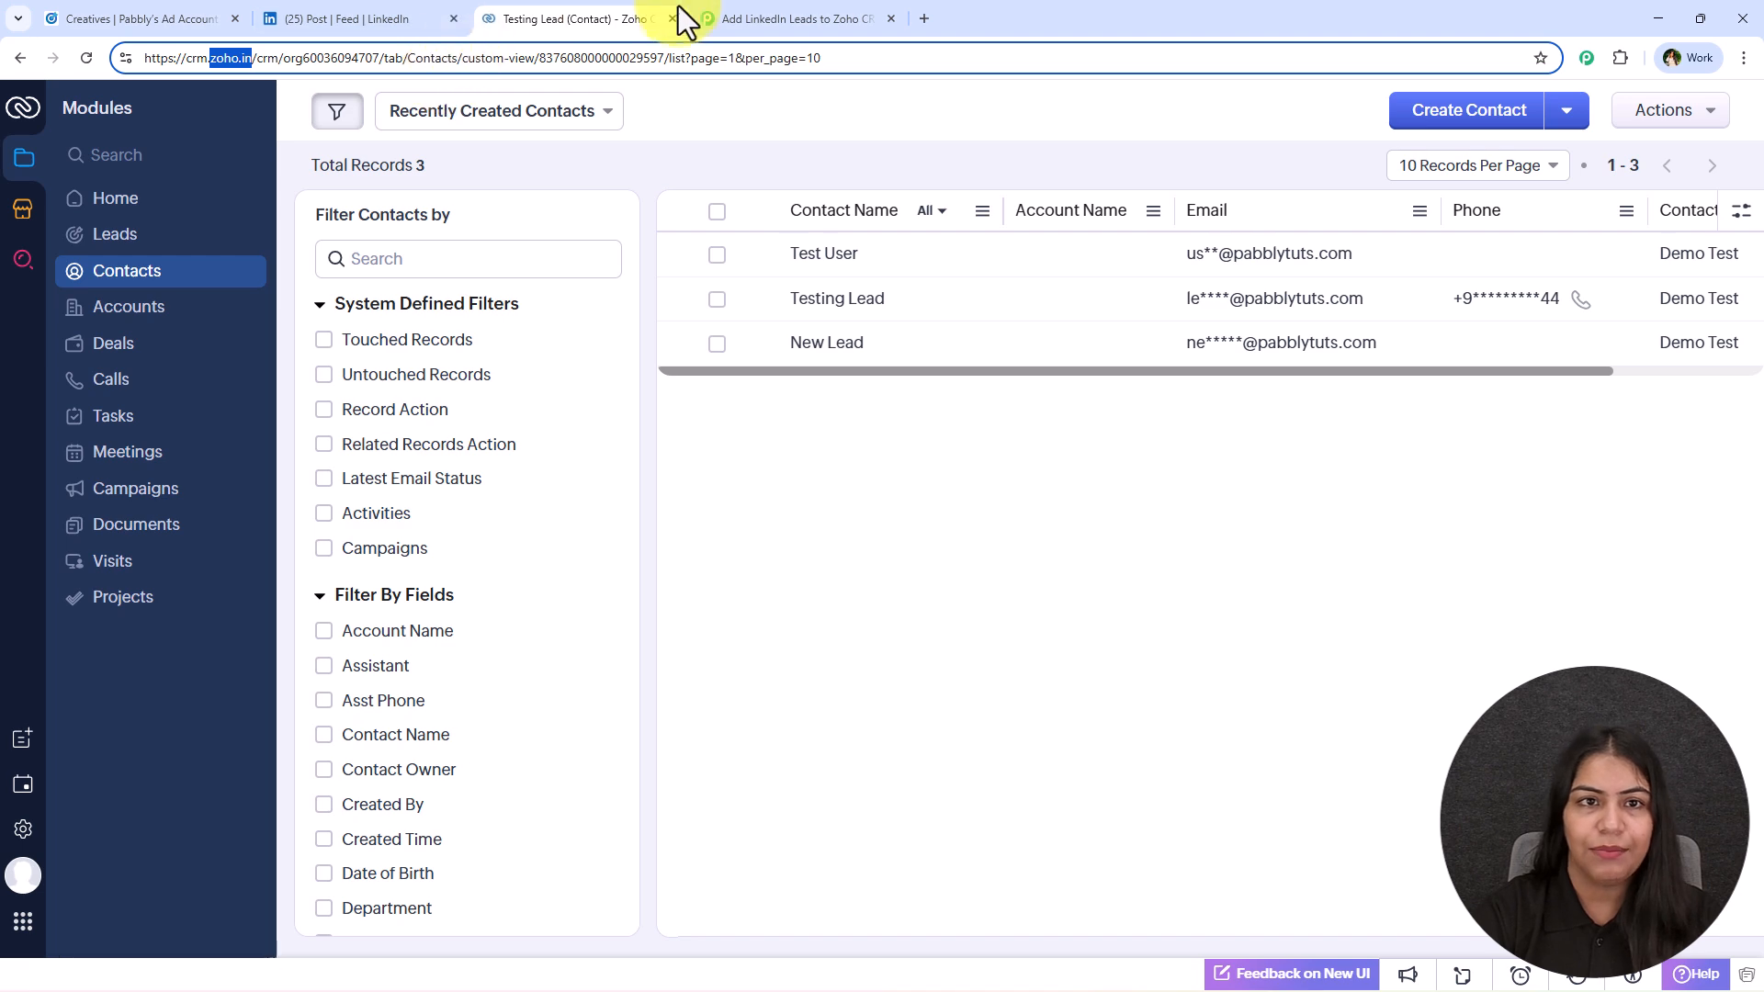
pyautogui.click(726, 18)
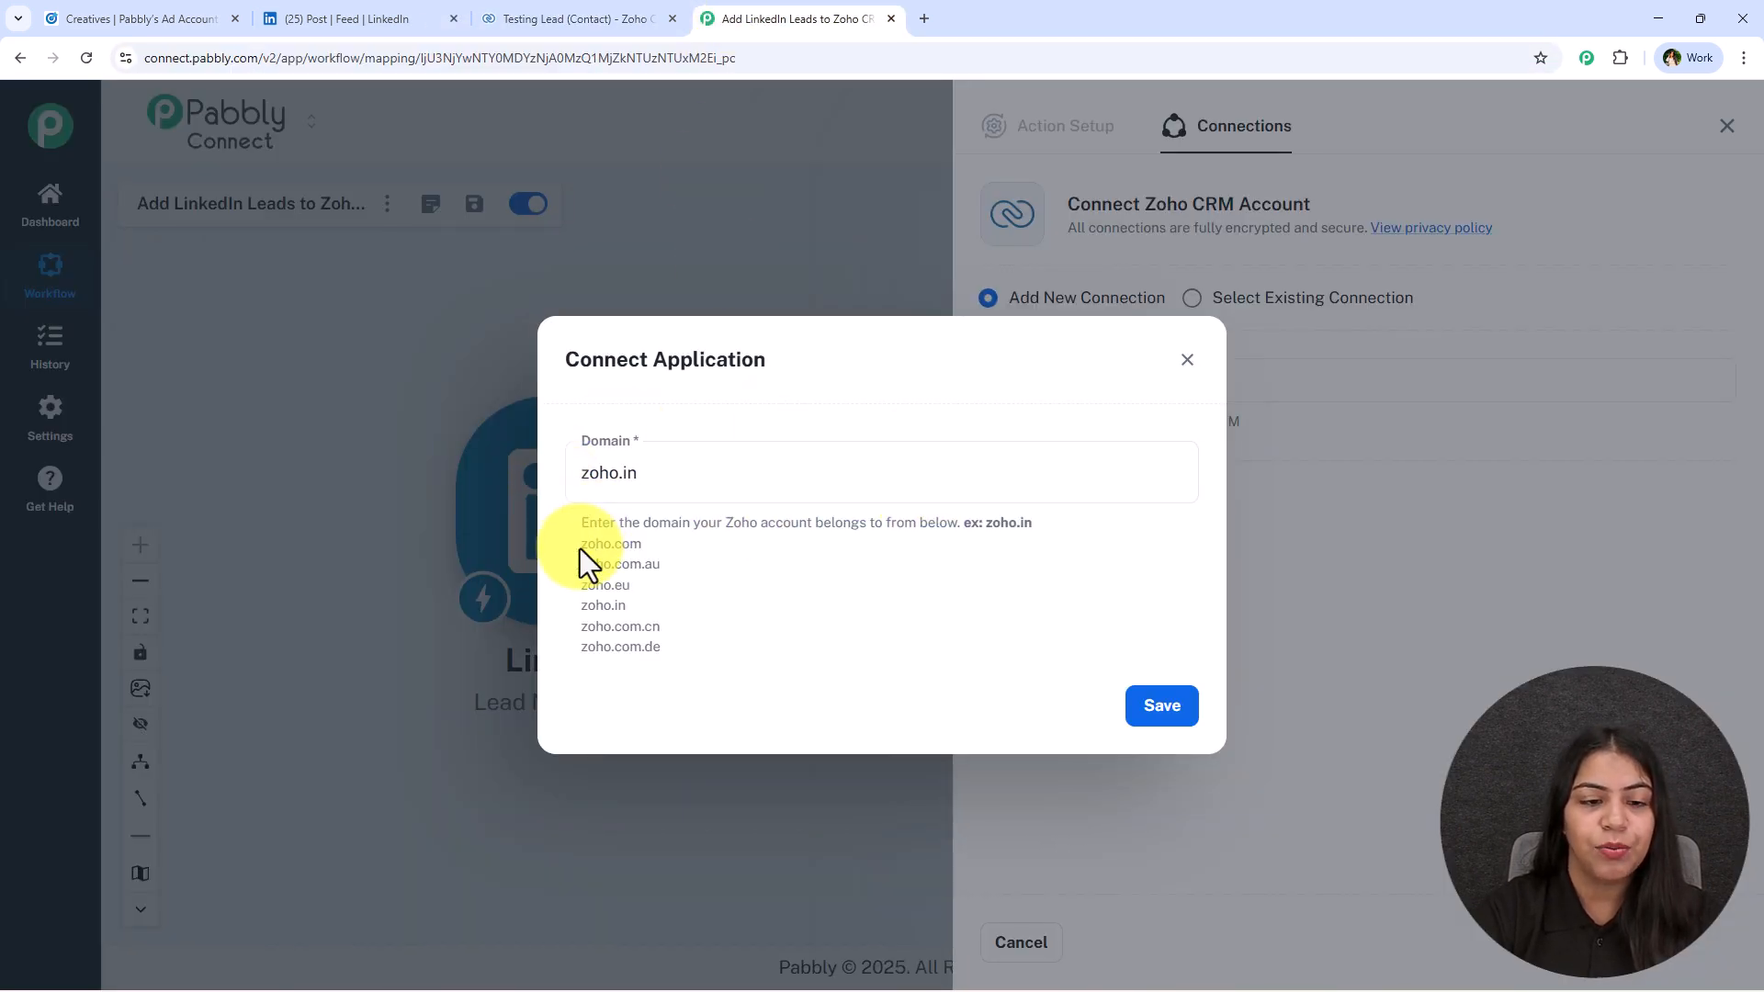
pyautogui.moveTo(581, 548); pyautogui.dragTo(721, 677)
pyautogui.click(724, 611)
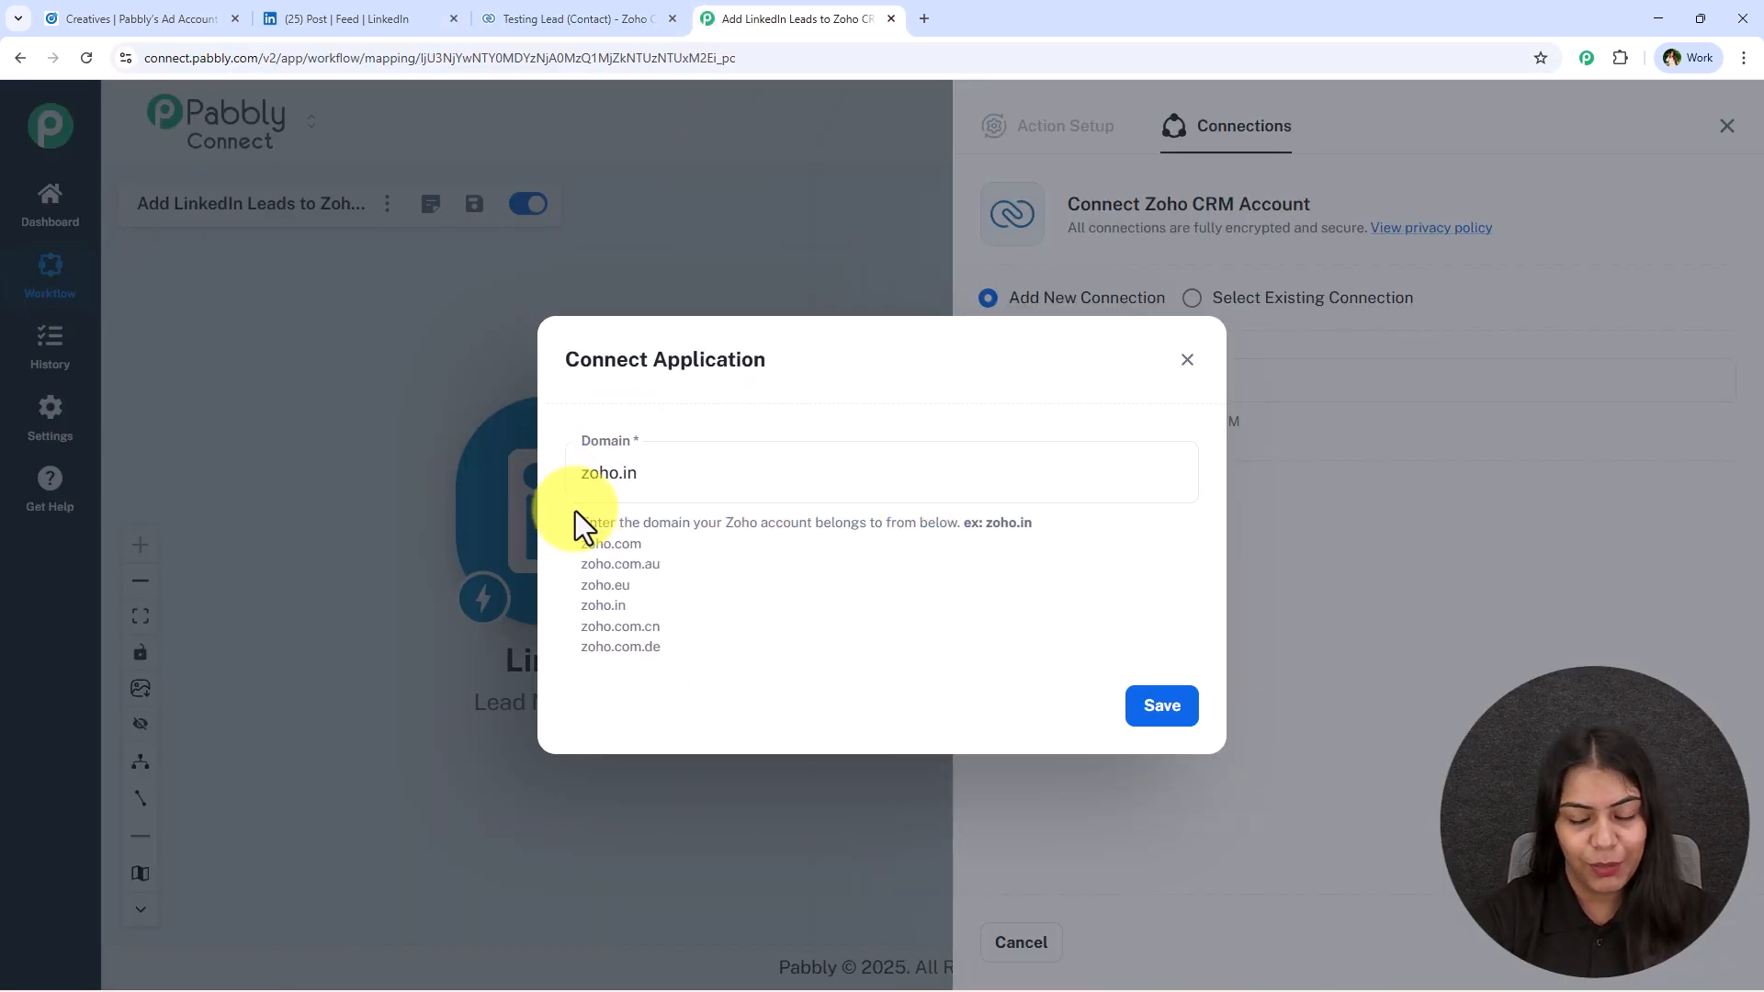
pyautogui.click(1146, 712)
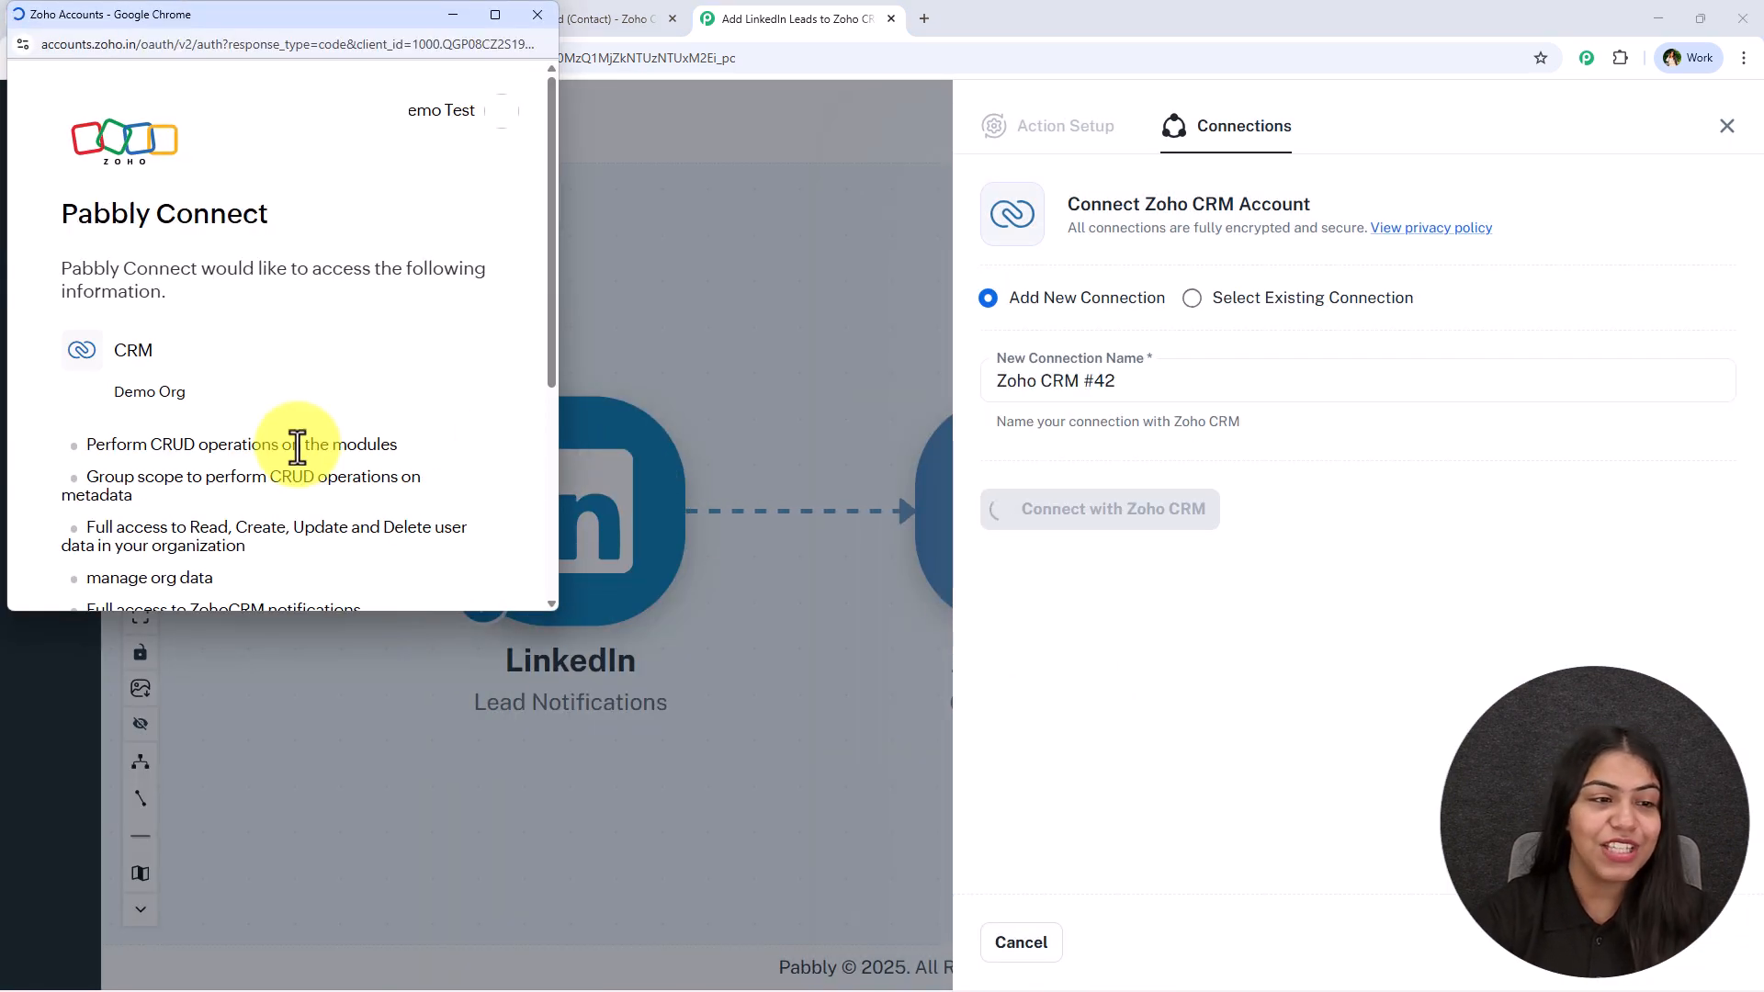
# Review the requested Zoho permissions, allow Pabbly Connect to access the account data, and accept the authorization.
pyautogui.rightClick(292, 455)
pyautogui.click(342, 315)
pyautogui.scroll(-4, 336, 344)
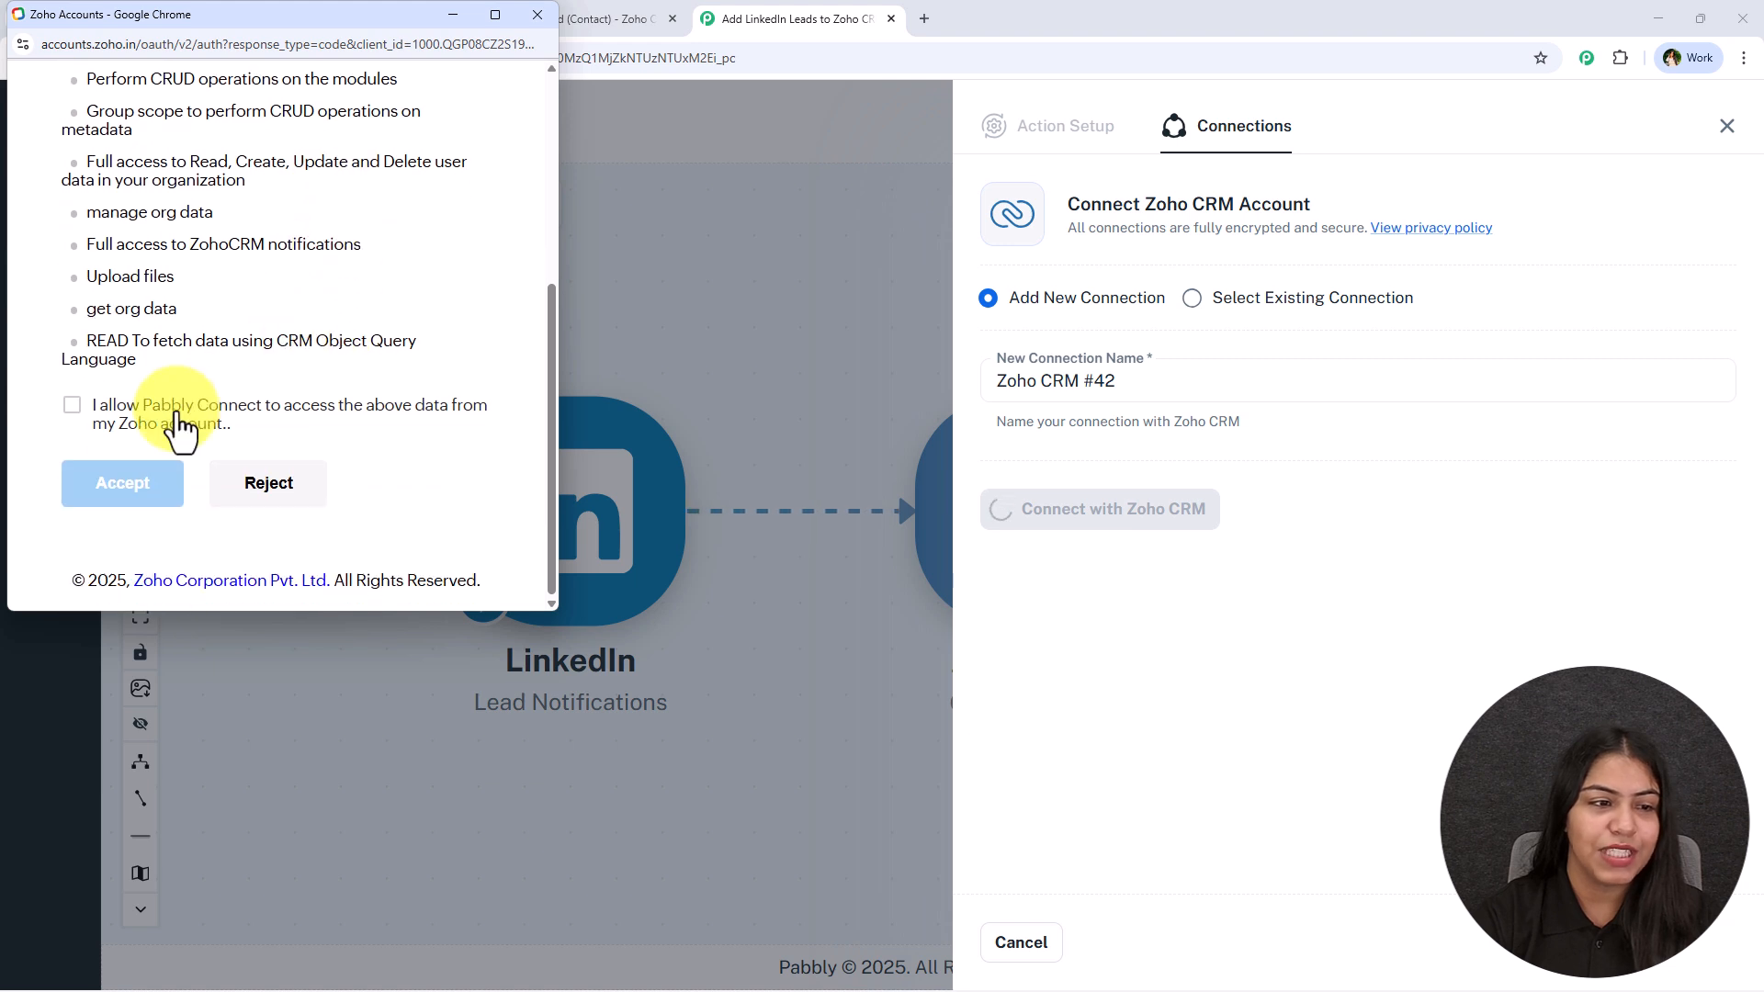
pyautogui.click(74, 409)
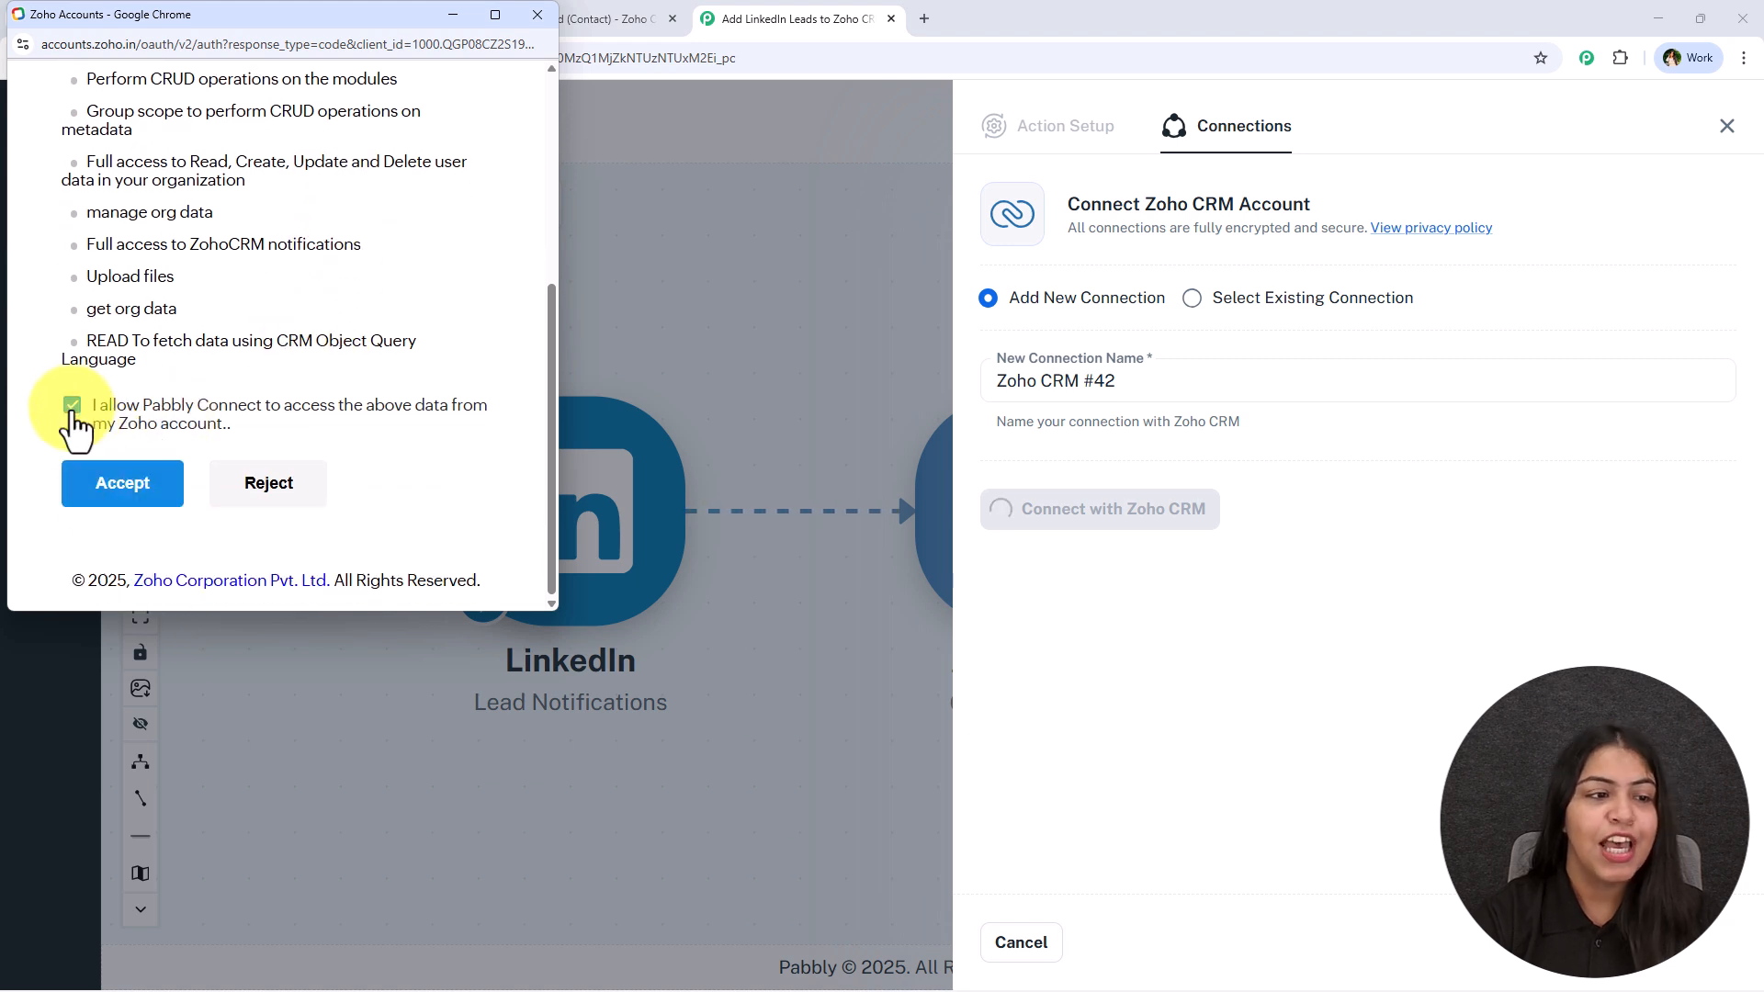
pyautogui.click(173, 512)
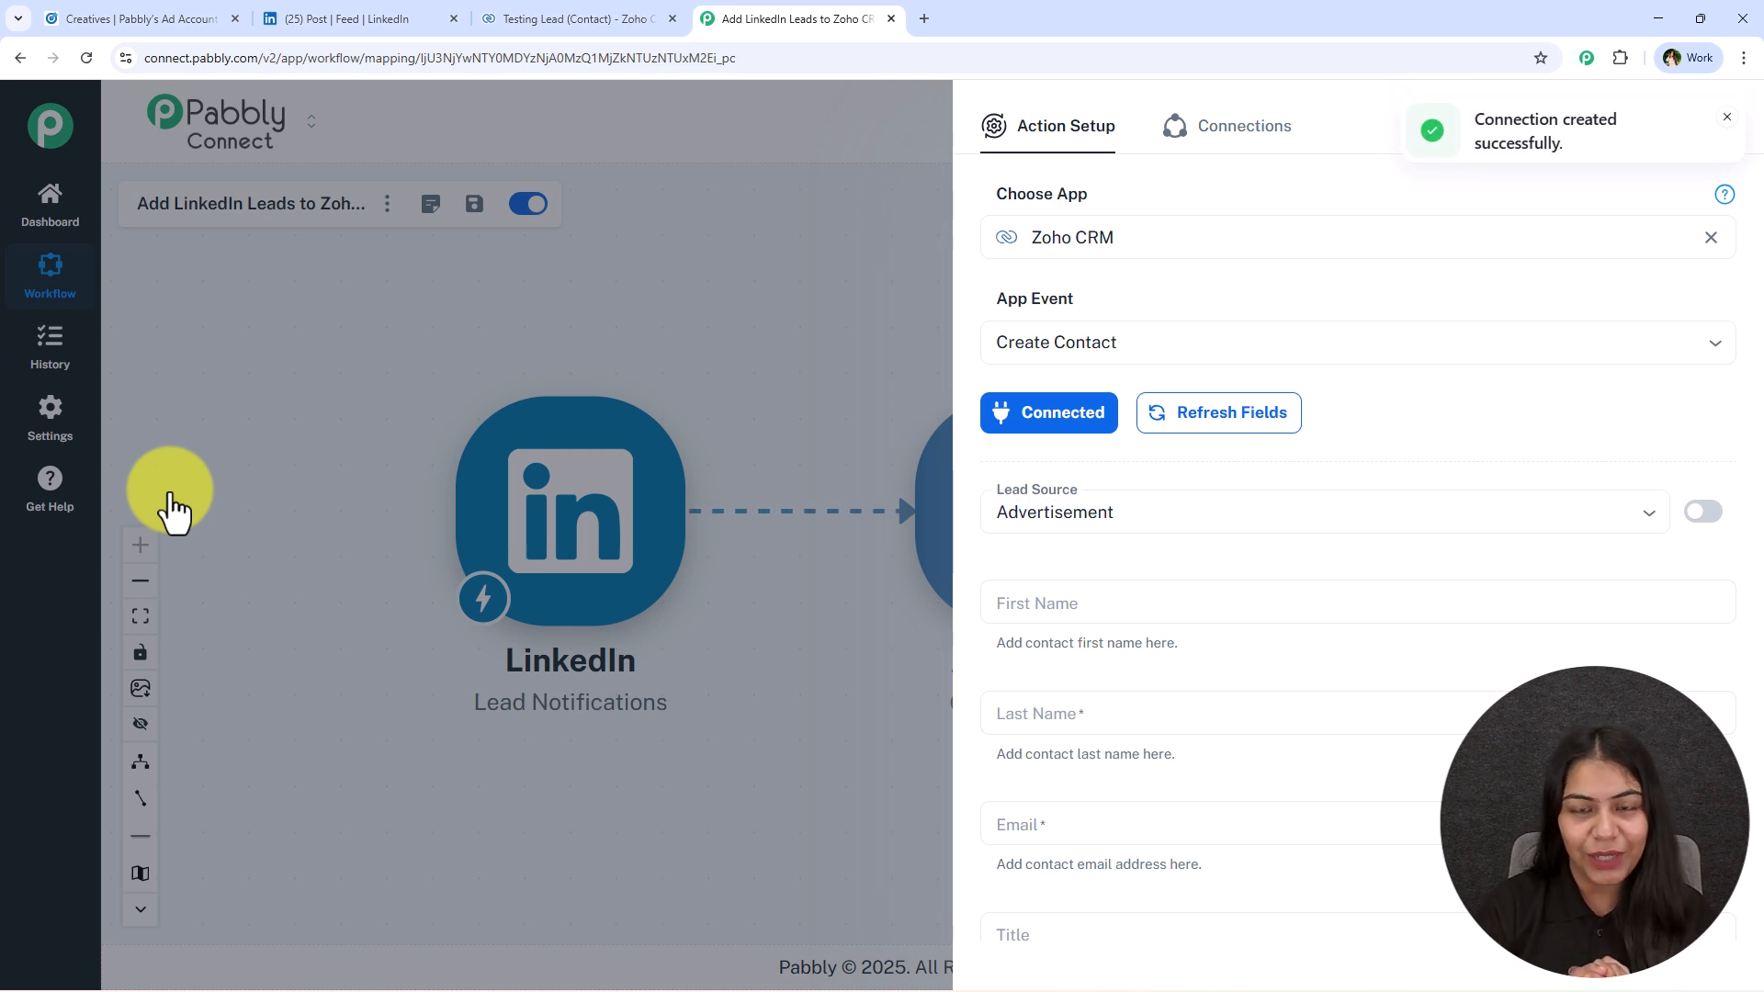
# Choose Advertisement as the Lead Source for the new contact.
pyautogui.click(992, 492)
pyautogui.scroll(-4, 1167, 762)
pyautogui.scroll(4, 1170, 772)
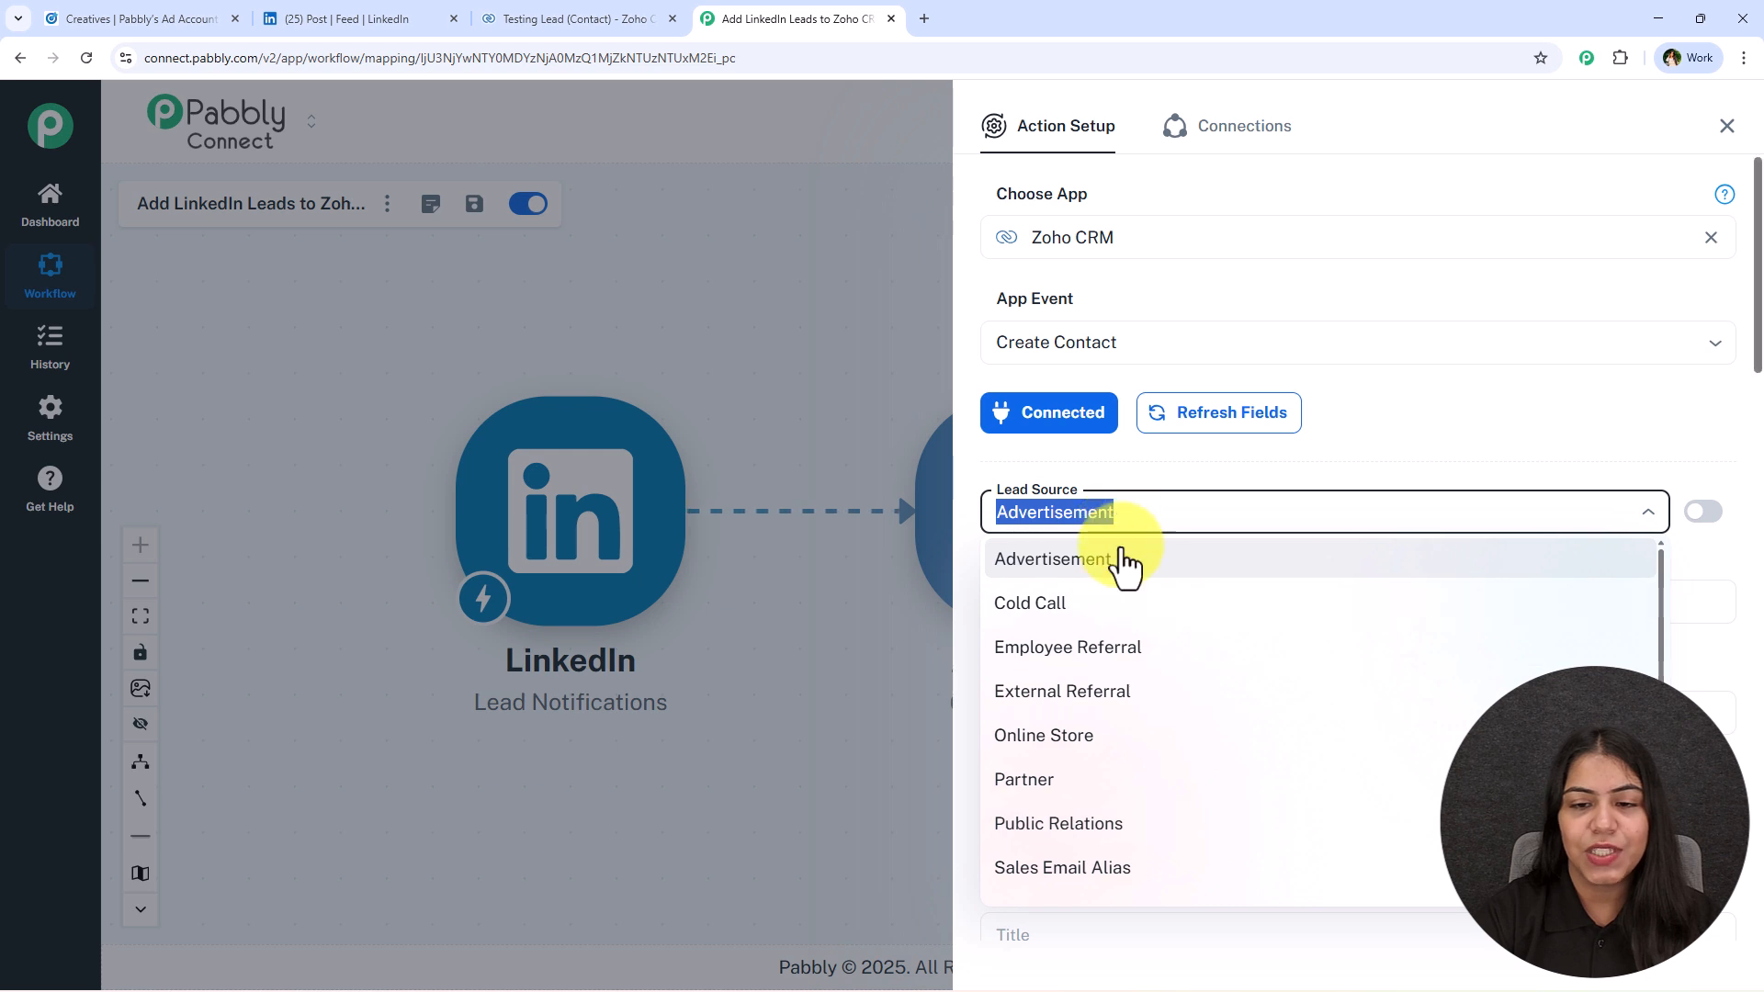
pyautogui.click(1122, 561)
# Map the contact's First Name to the first name value from the LinkedIn Lead Notifications response.
pyautogui.scroll(-2, 1139, 533)
pyautogui.click(1151, 421)
pyautogui.click(1161, 379)
pyautogui.click(1102, 425)
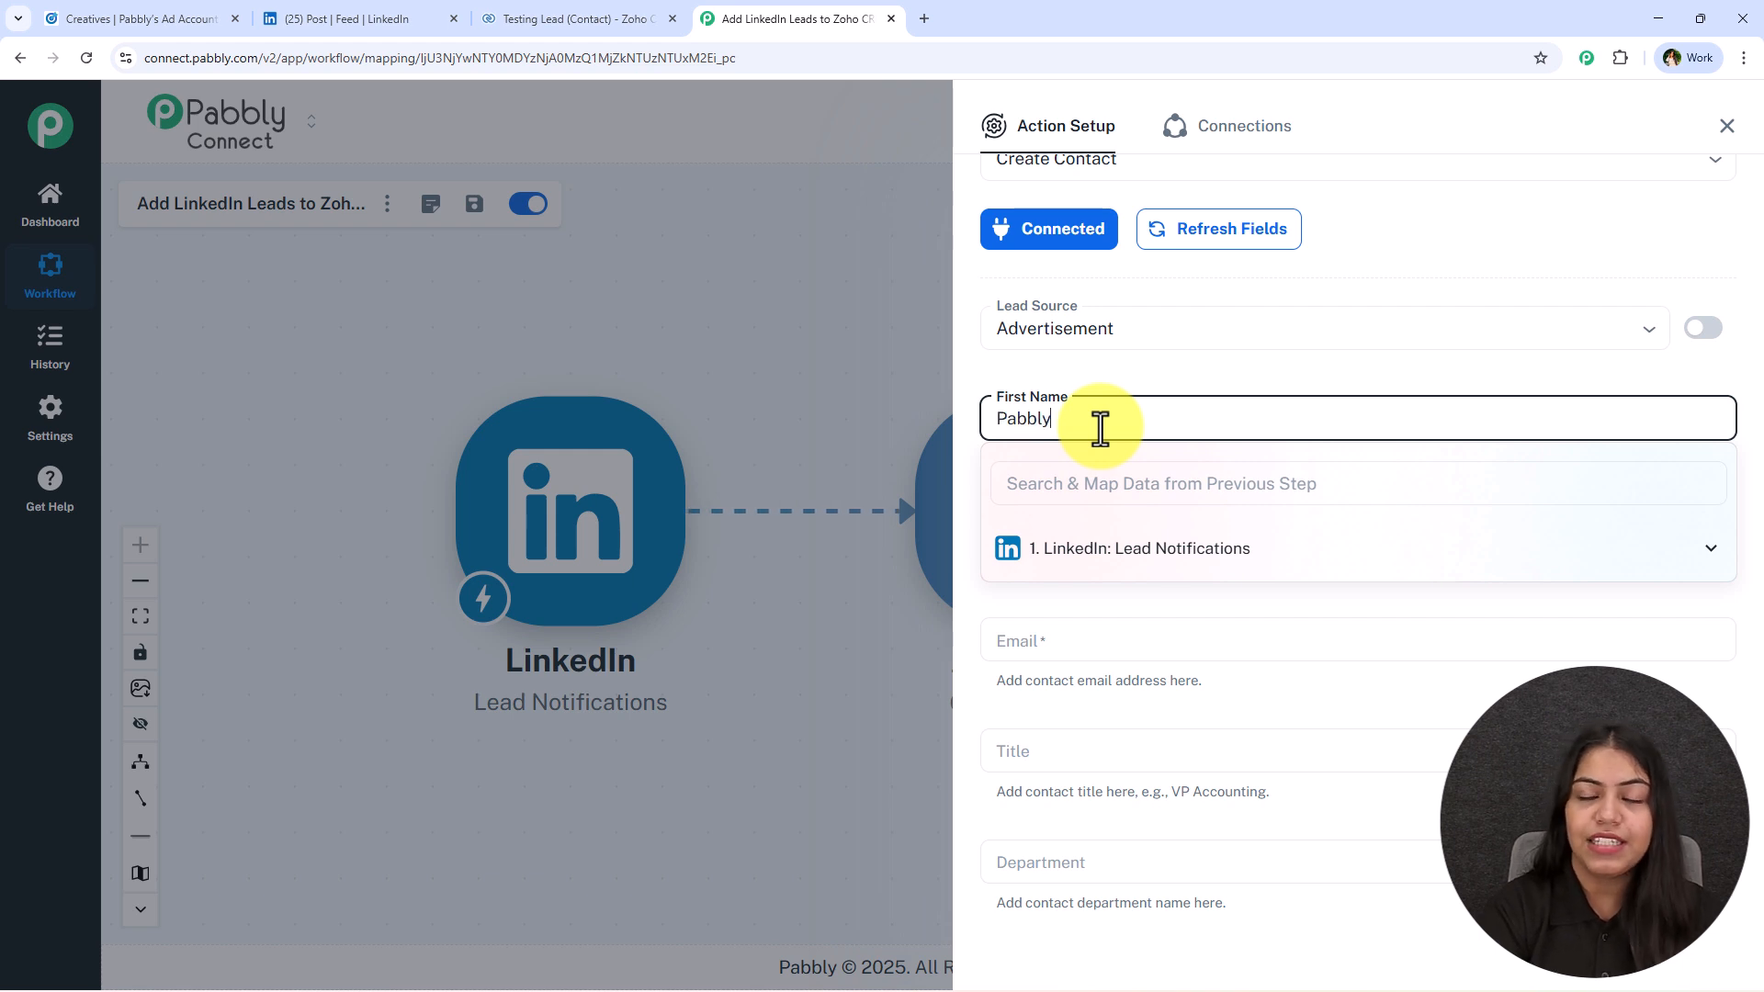
pyautogui.click(1071, 547)
pyautogui.click(1203, 675)
# Map the contact's Last Name to the last name value from the LinkedIn response, removing the wrongly mapped first name.
pyautogui.click(1192, 365)
pyautogui.click(1122, 531)
pyautogui.click(1140, 659)
pyautogui.click(1219, 801)
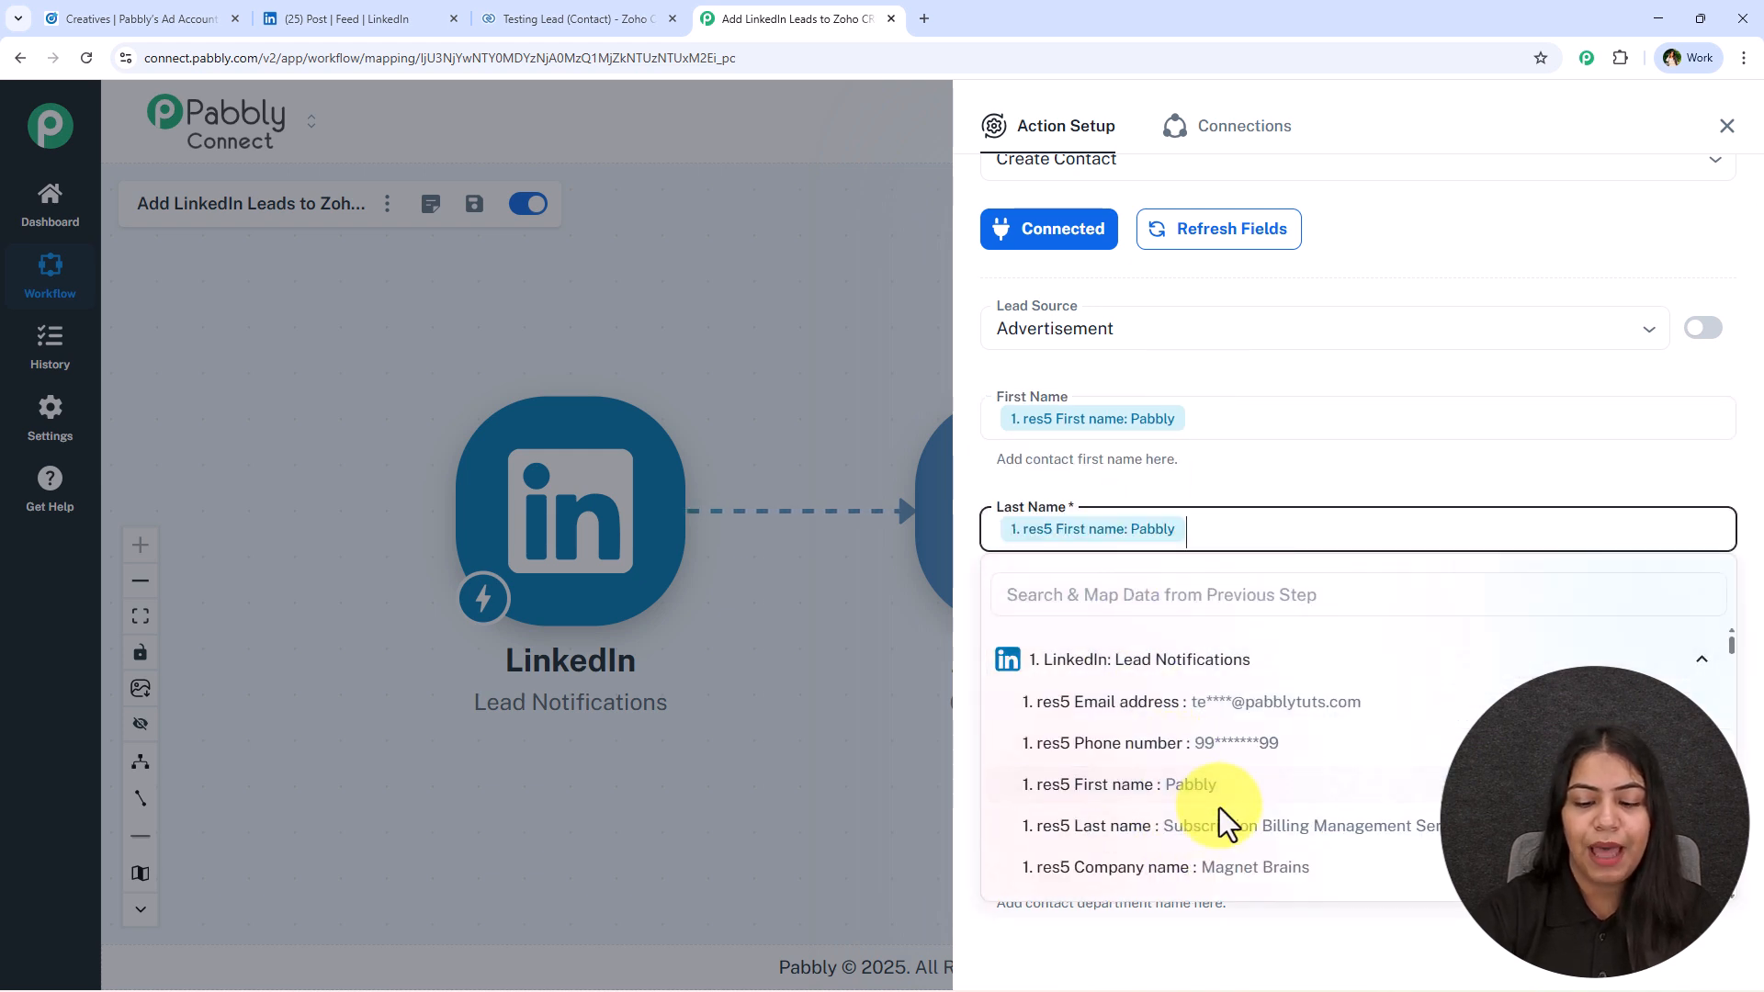
pyautogui.press('BackSpace')
pyautogui.click(1224, 820)
# Map the contact's Email and Phone fields to the email address and phone number from the LinkedIn response.
pyautogui.doubleClick(1261, 497)
pyautogui.click(1144, 641)
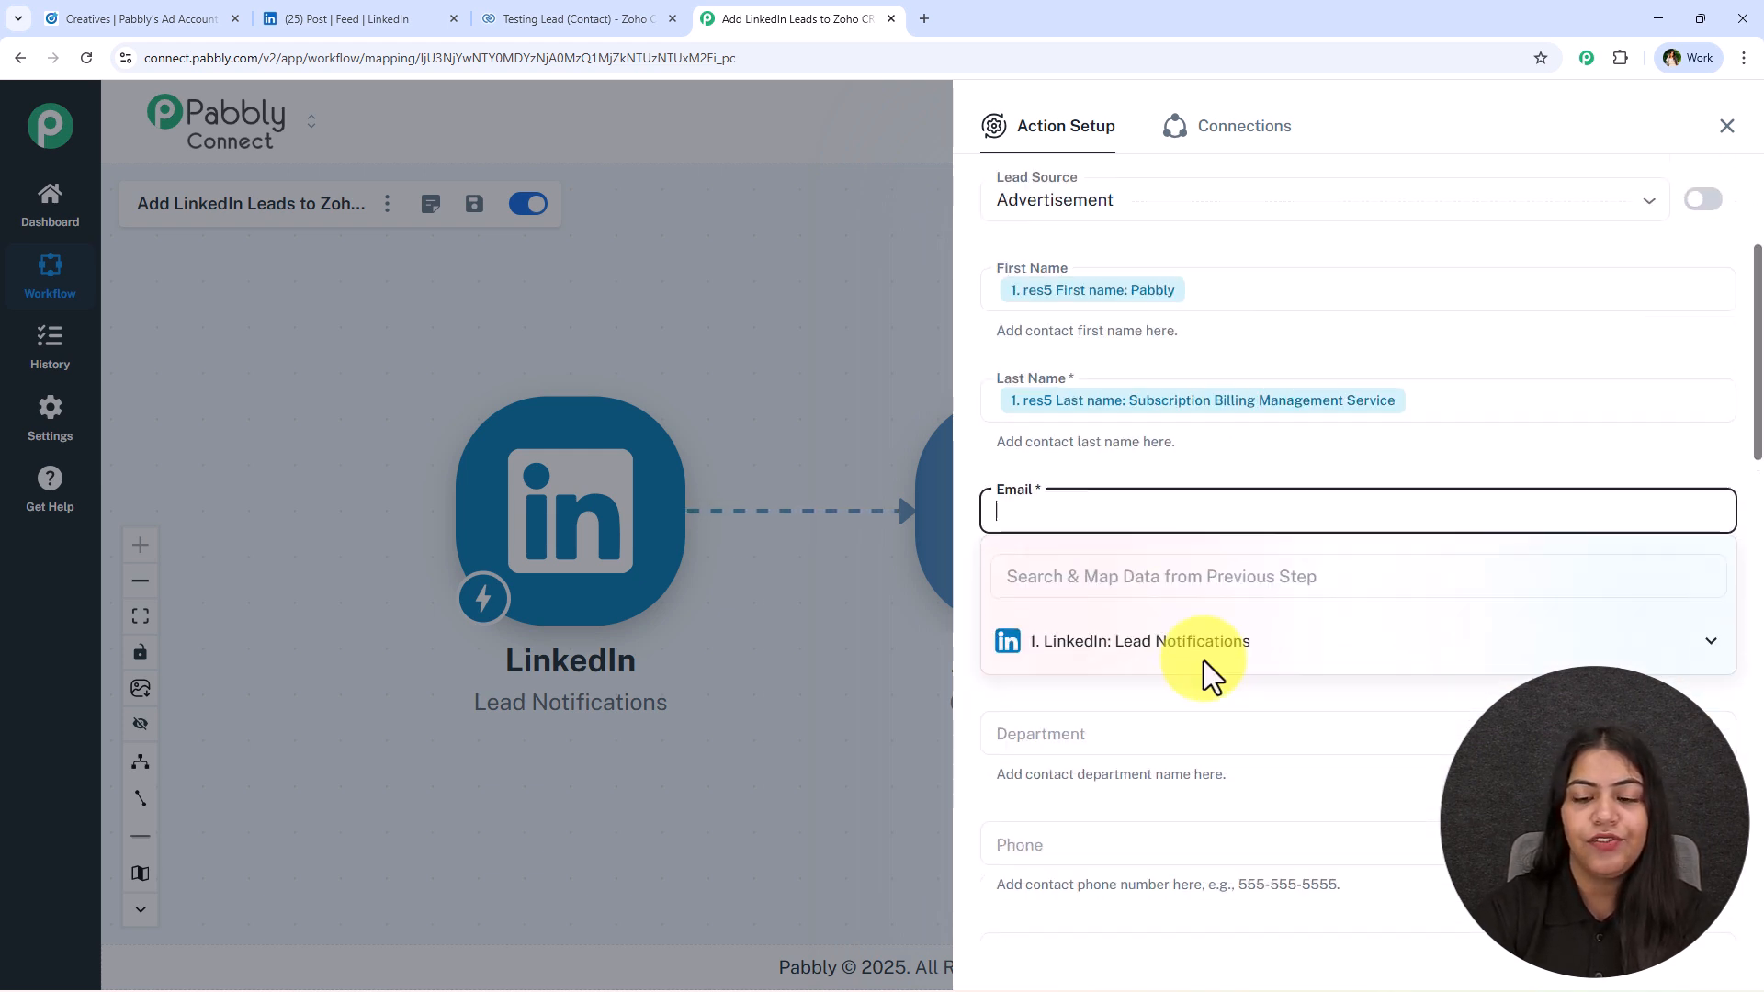
pyautogui.click(1222, 586)
pyautogui.click(1319, 632)
pyautogui.click(1261, 420)
pyautogui.scroll(-3, 1262, 437)
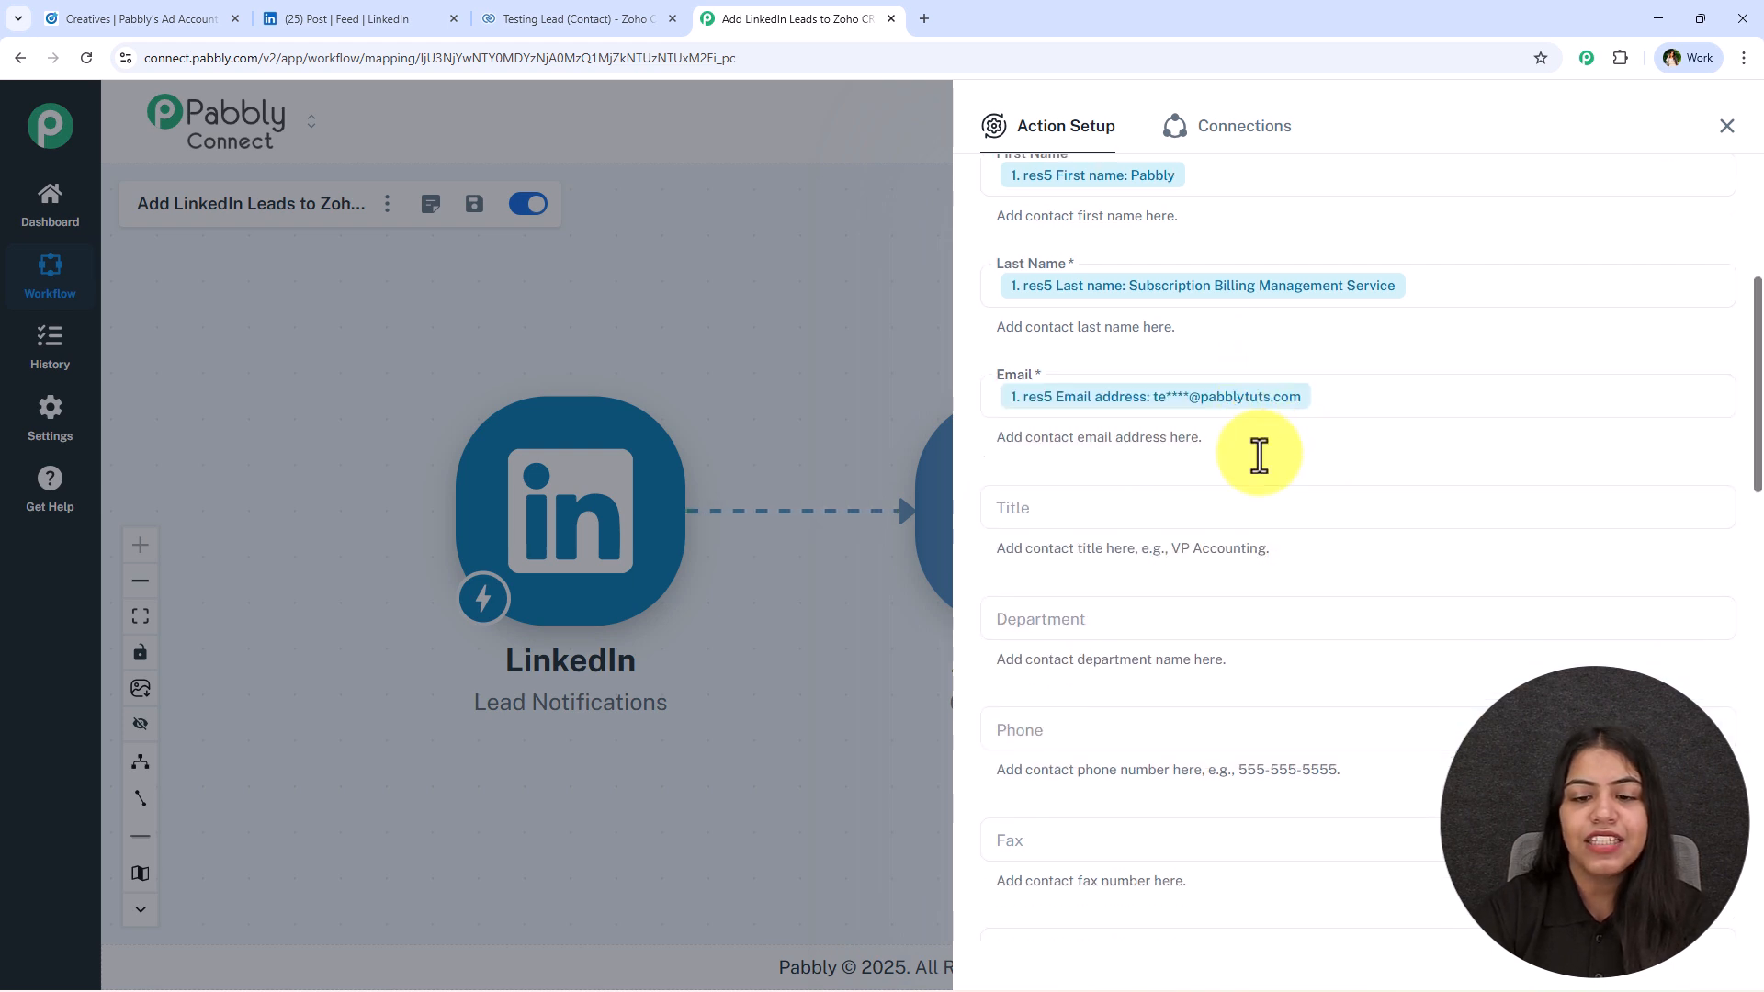
pyautogui.click(1121, 512)
pyautogui.click(1187, 728)
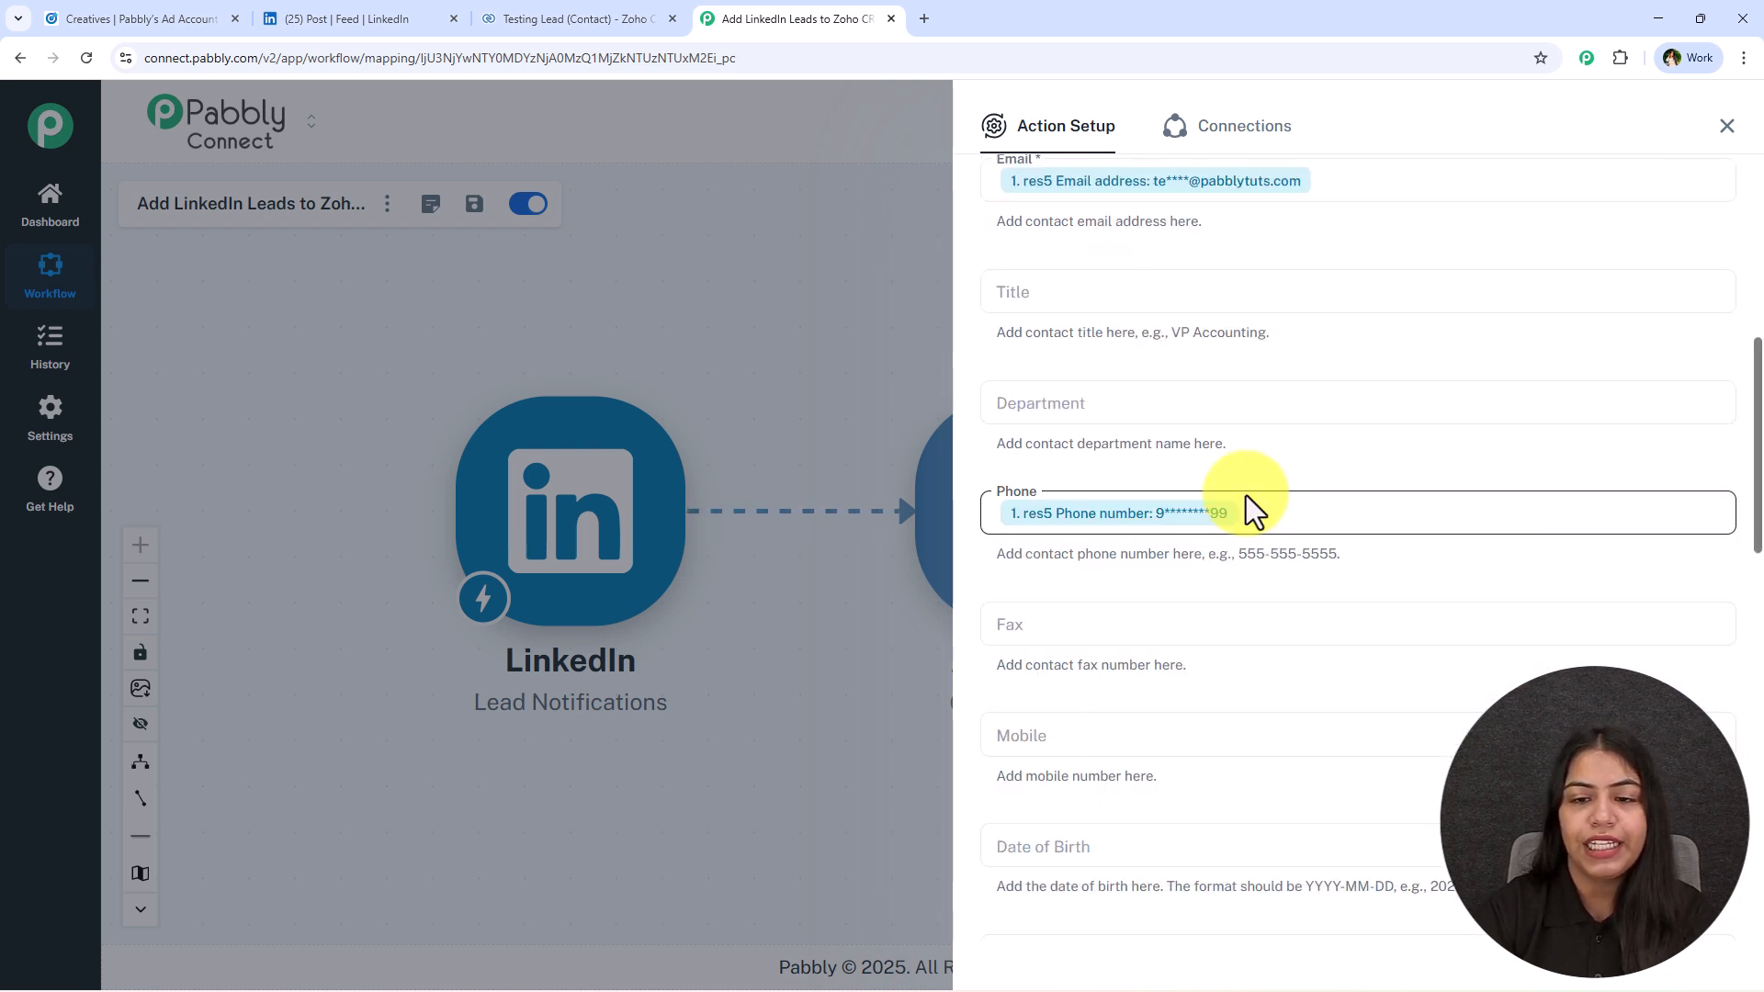
# Examine the mapped and optional contact fields, noting which ones are marked as required.
pyautogui.scroll(-5, 1255, 494)
pyautogui.scroll(-4, 1237, 556)
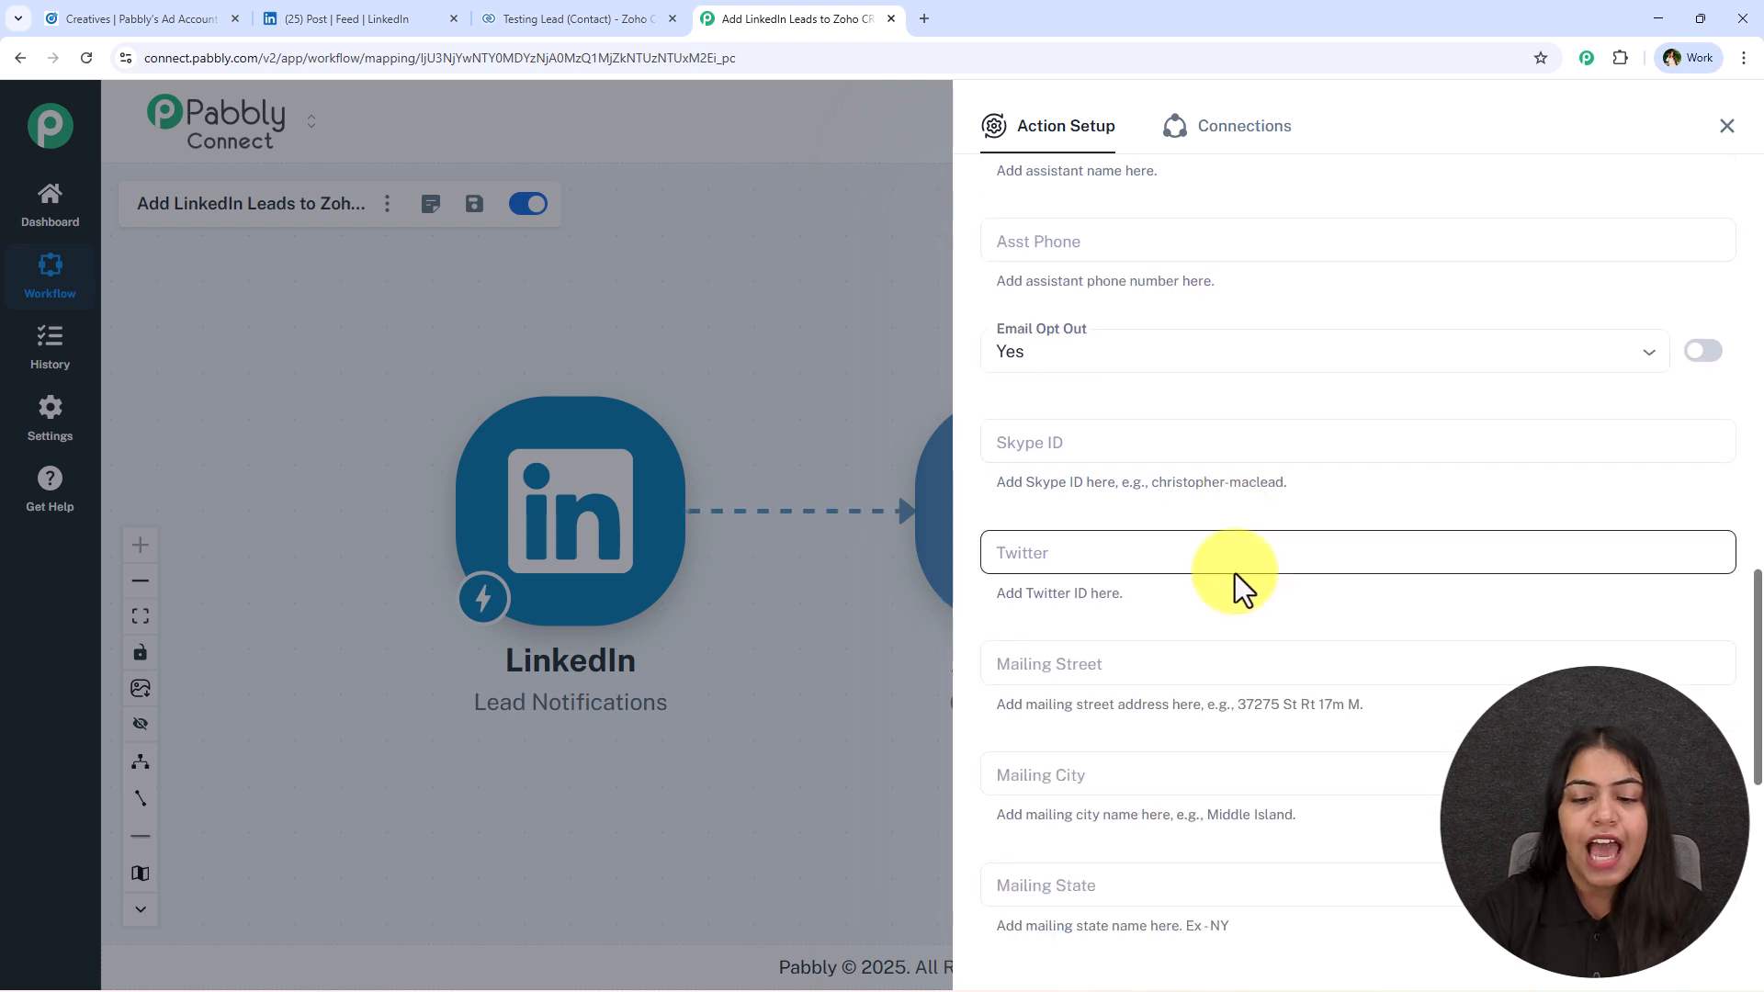
pyautogui.scroll(9, 1233, 575)
pyautogui.scroll(6, 1232, 577)
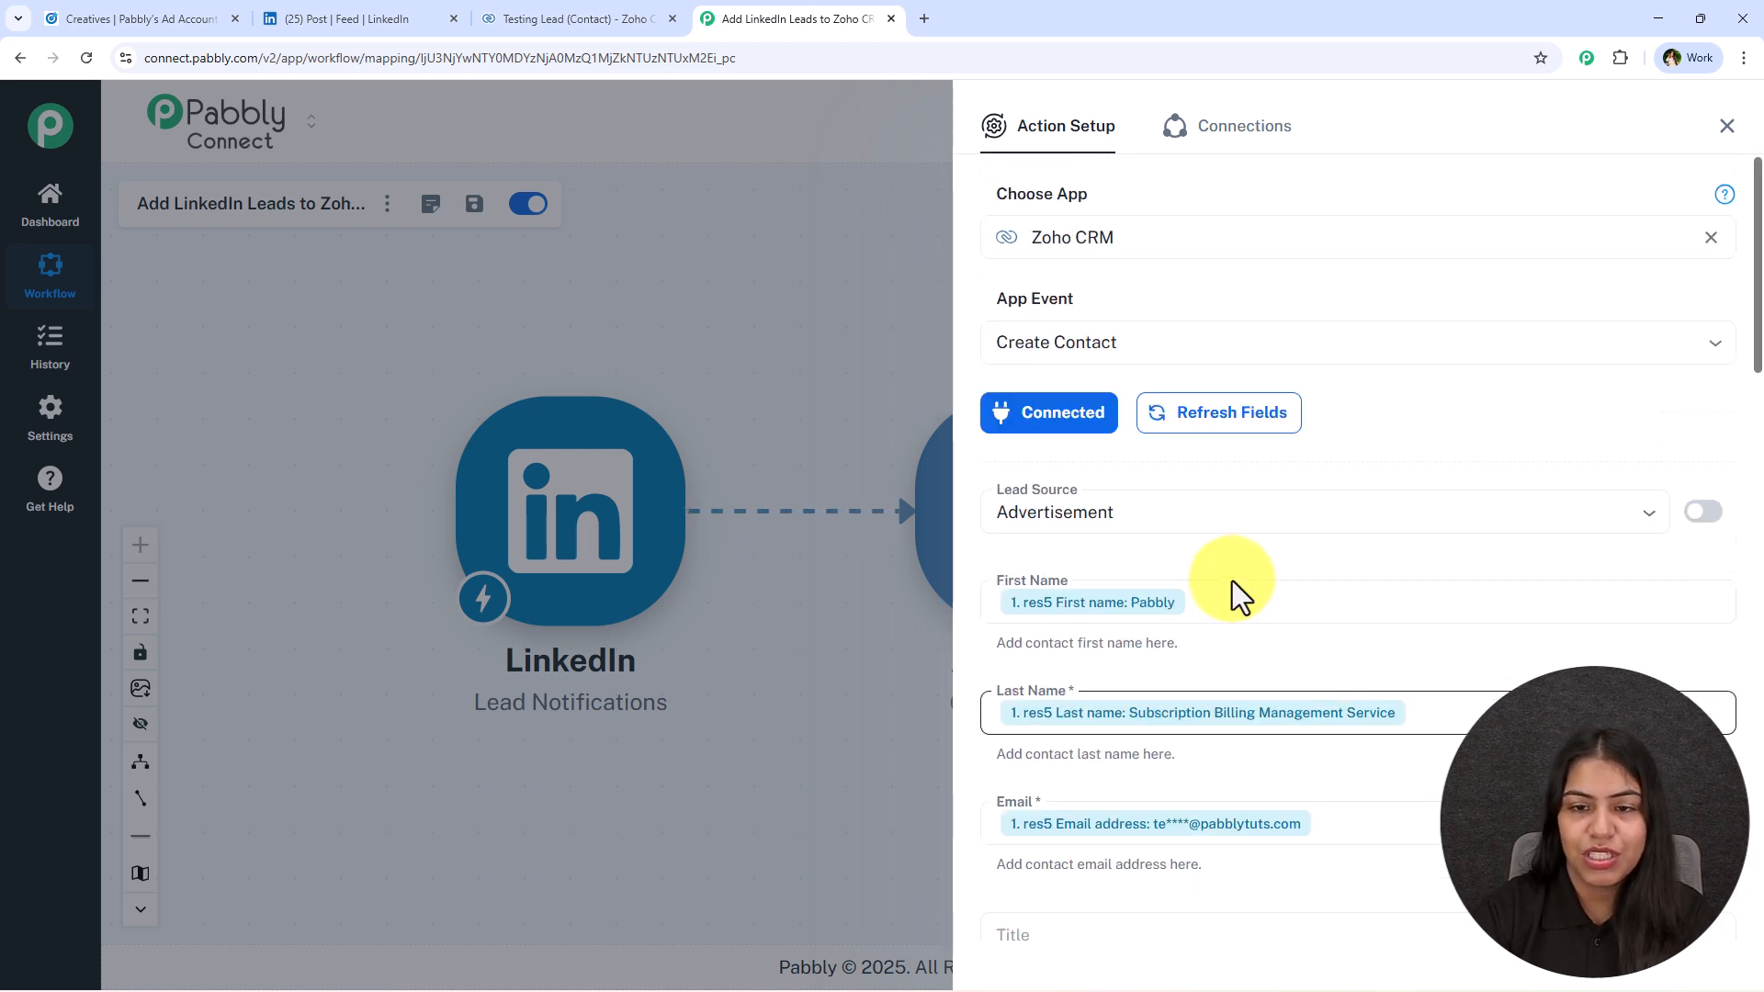
pyautogui.scroll(-3, 1232, 582)
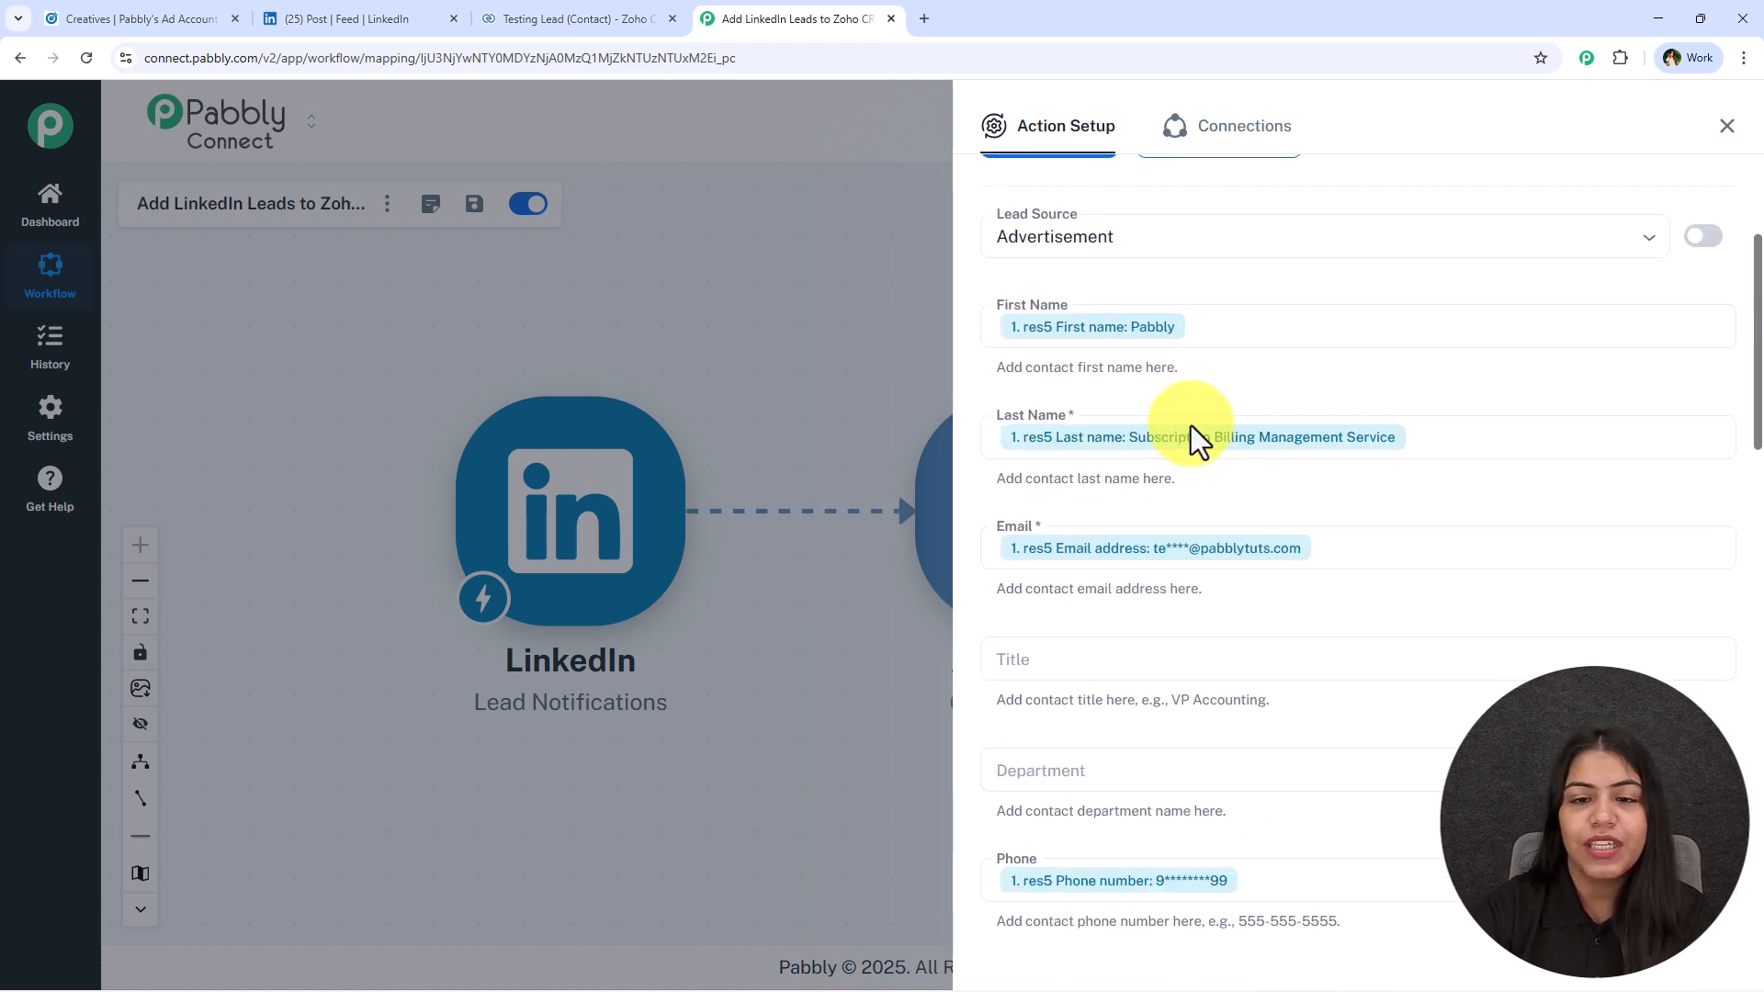
pyautogui.doubleClick(1070, 415)
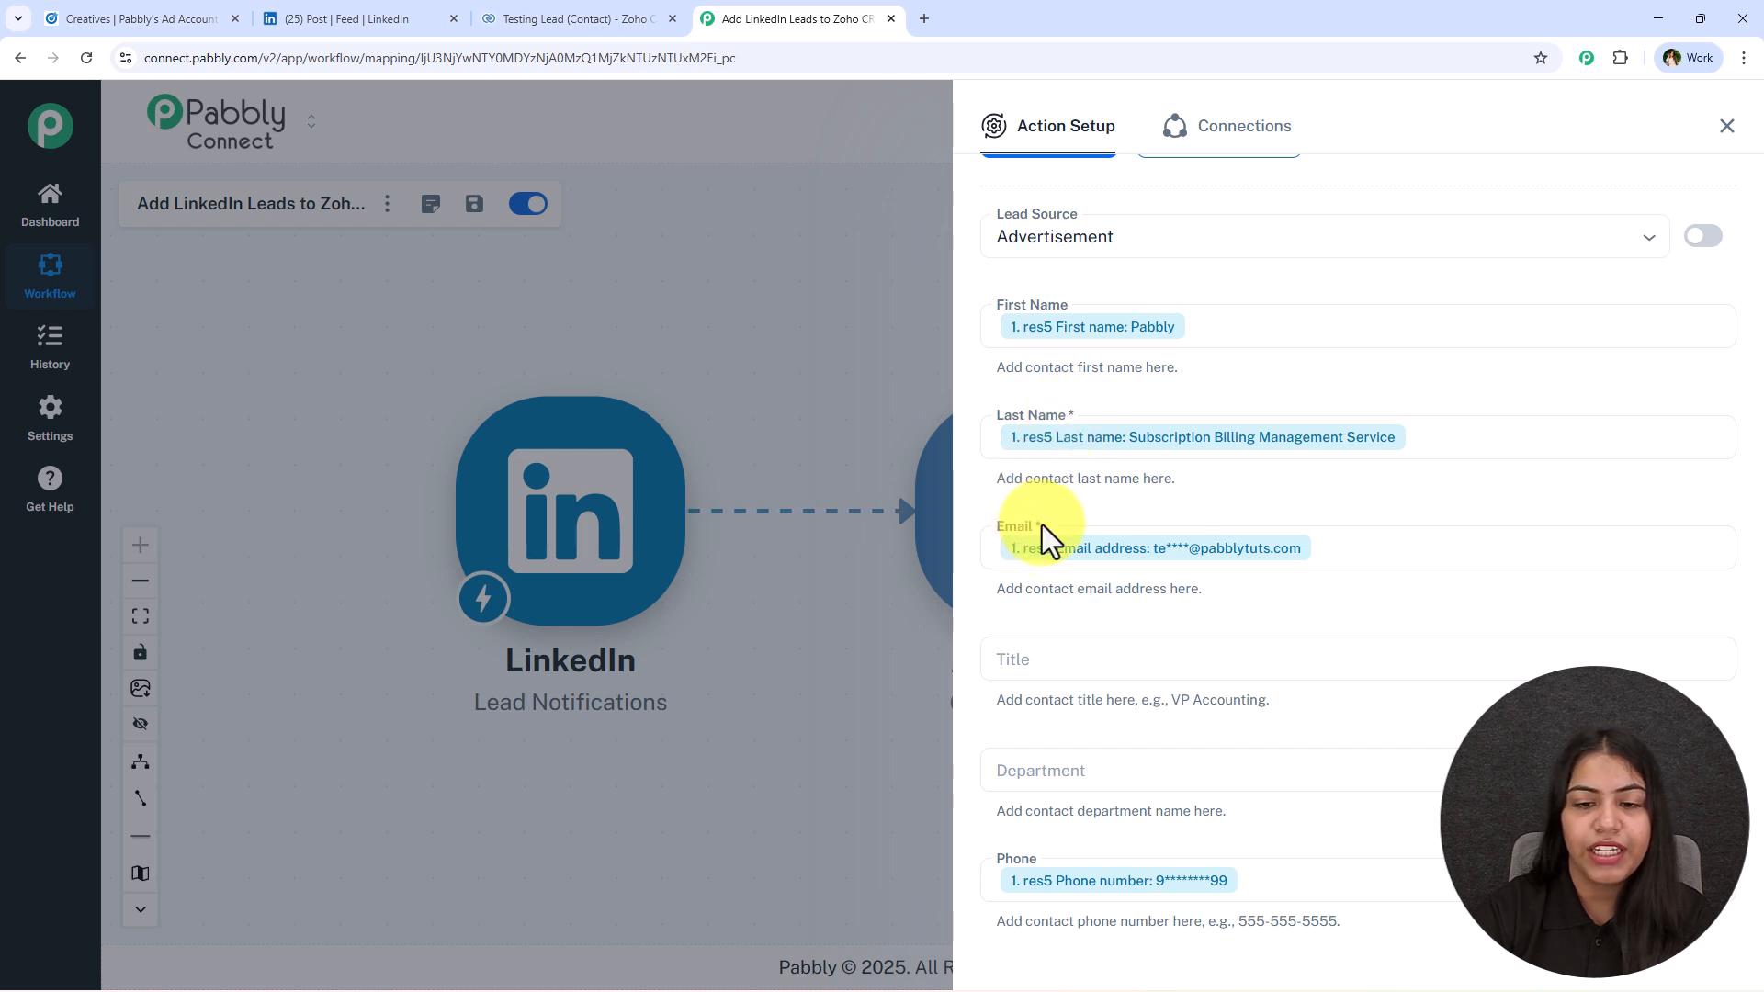
pyautogui.moveTo(1095, 482); pyautogui.dragTo(1100, 480)
pyautogui.click(1296, 886)
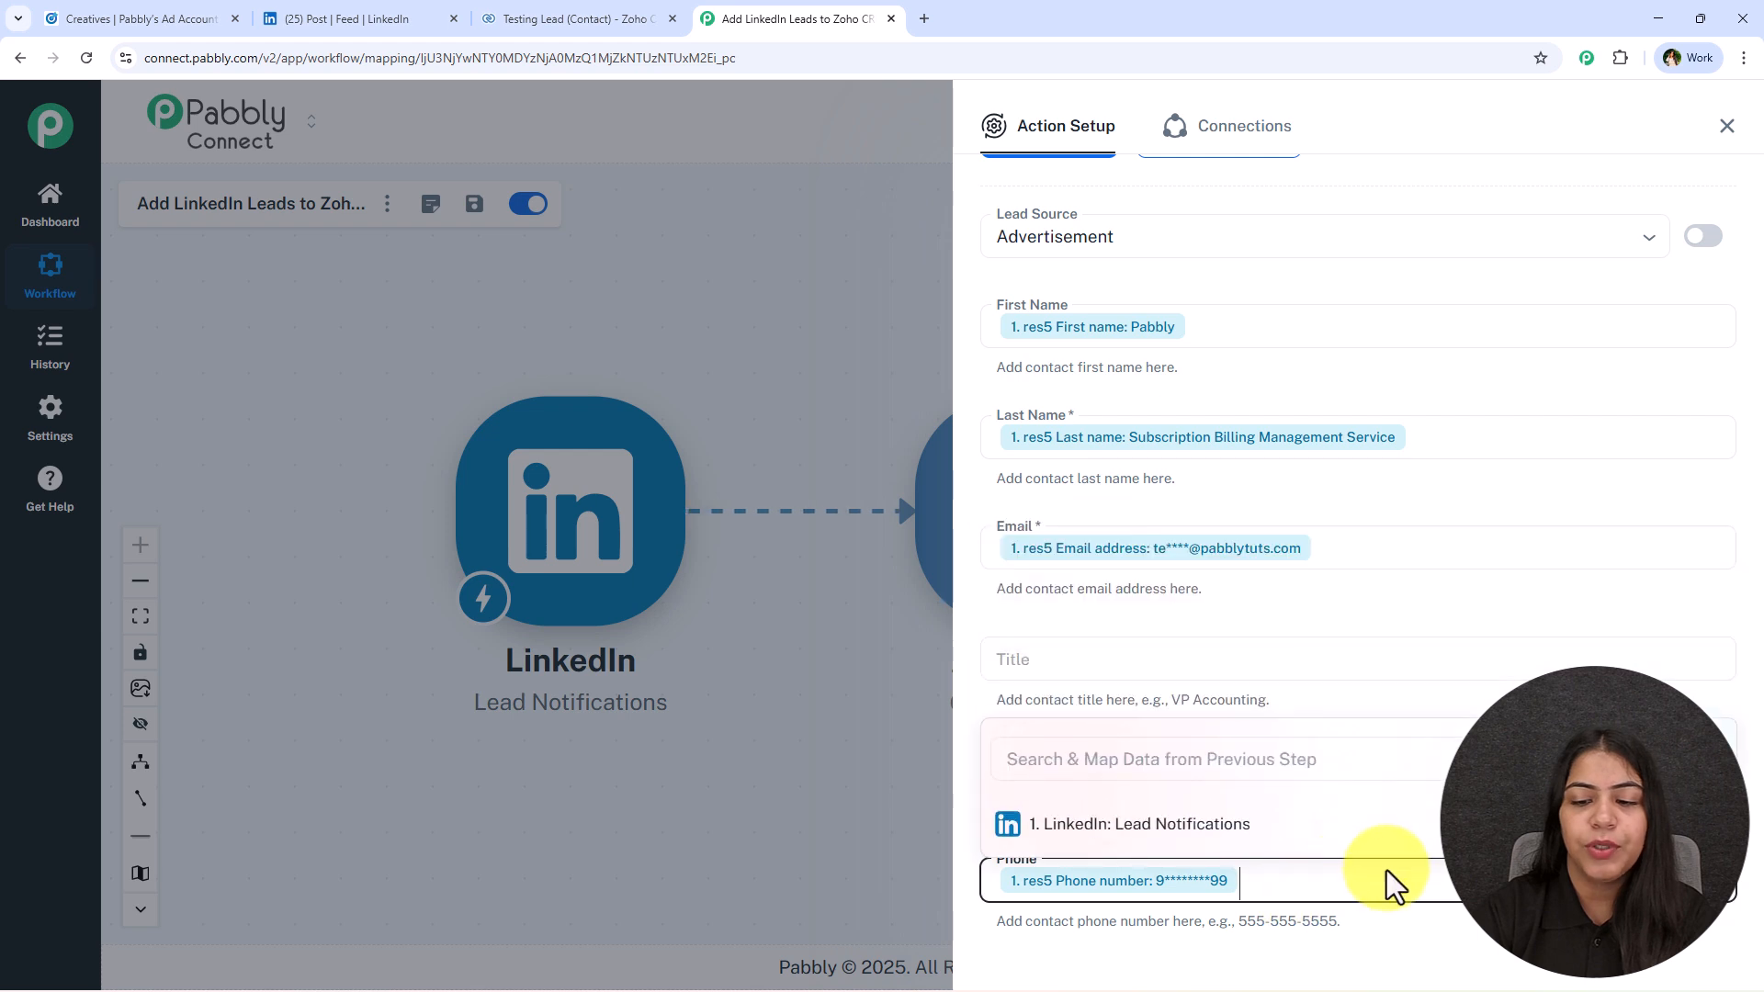
pyautogui.click(1452, 593)
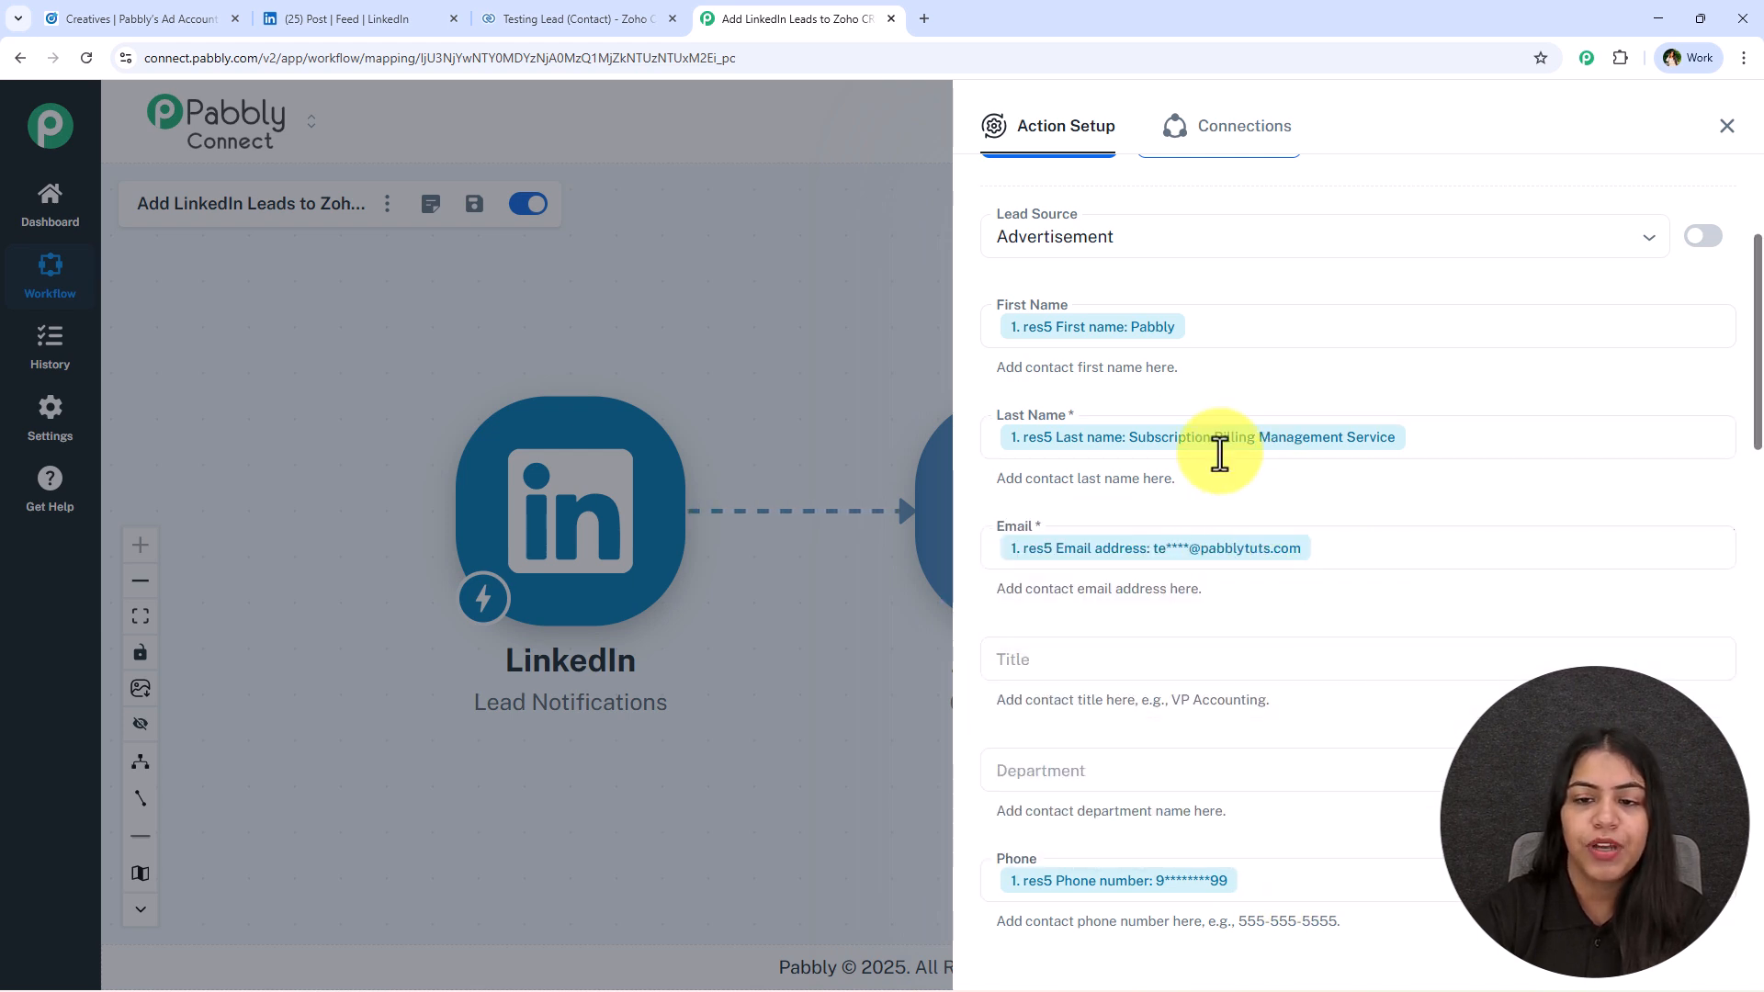
# Save the Create Contact action and send a test request to Zoho CRM.
pyautogui.scroll(-15, 1196, 590)
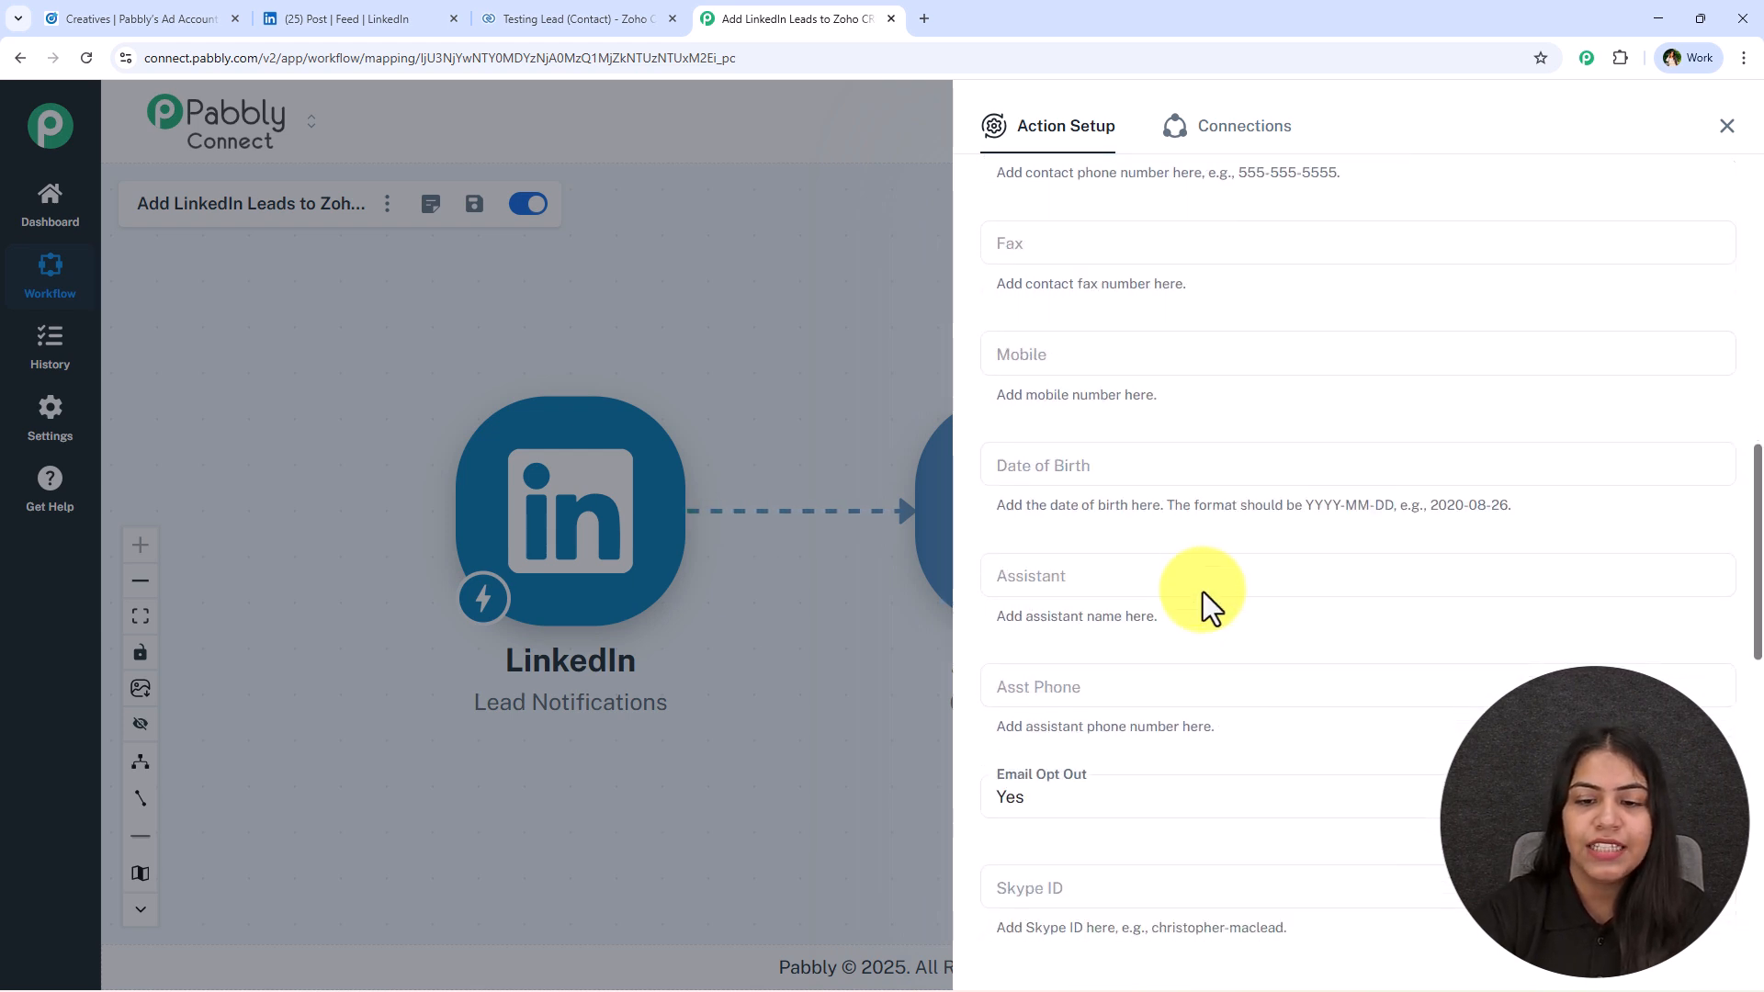
pyautogui.scroll(-2, 1125, 808)
pyautogui.click(1139, 850)
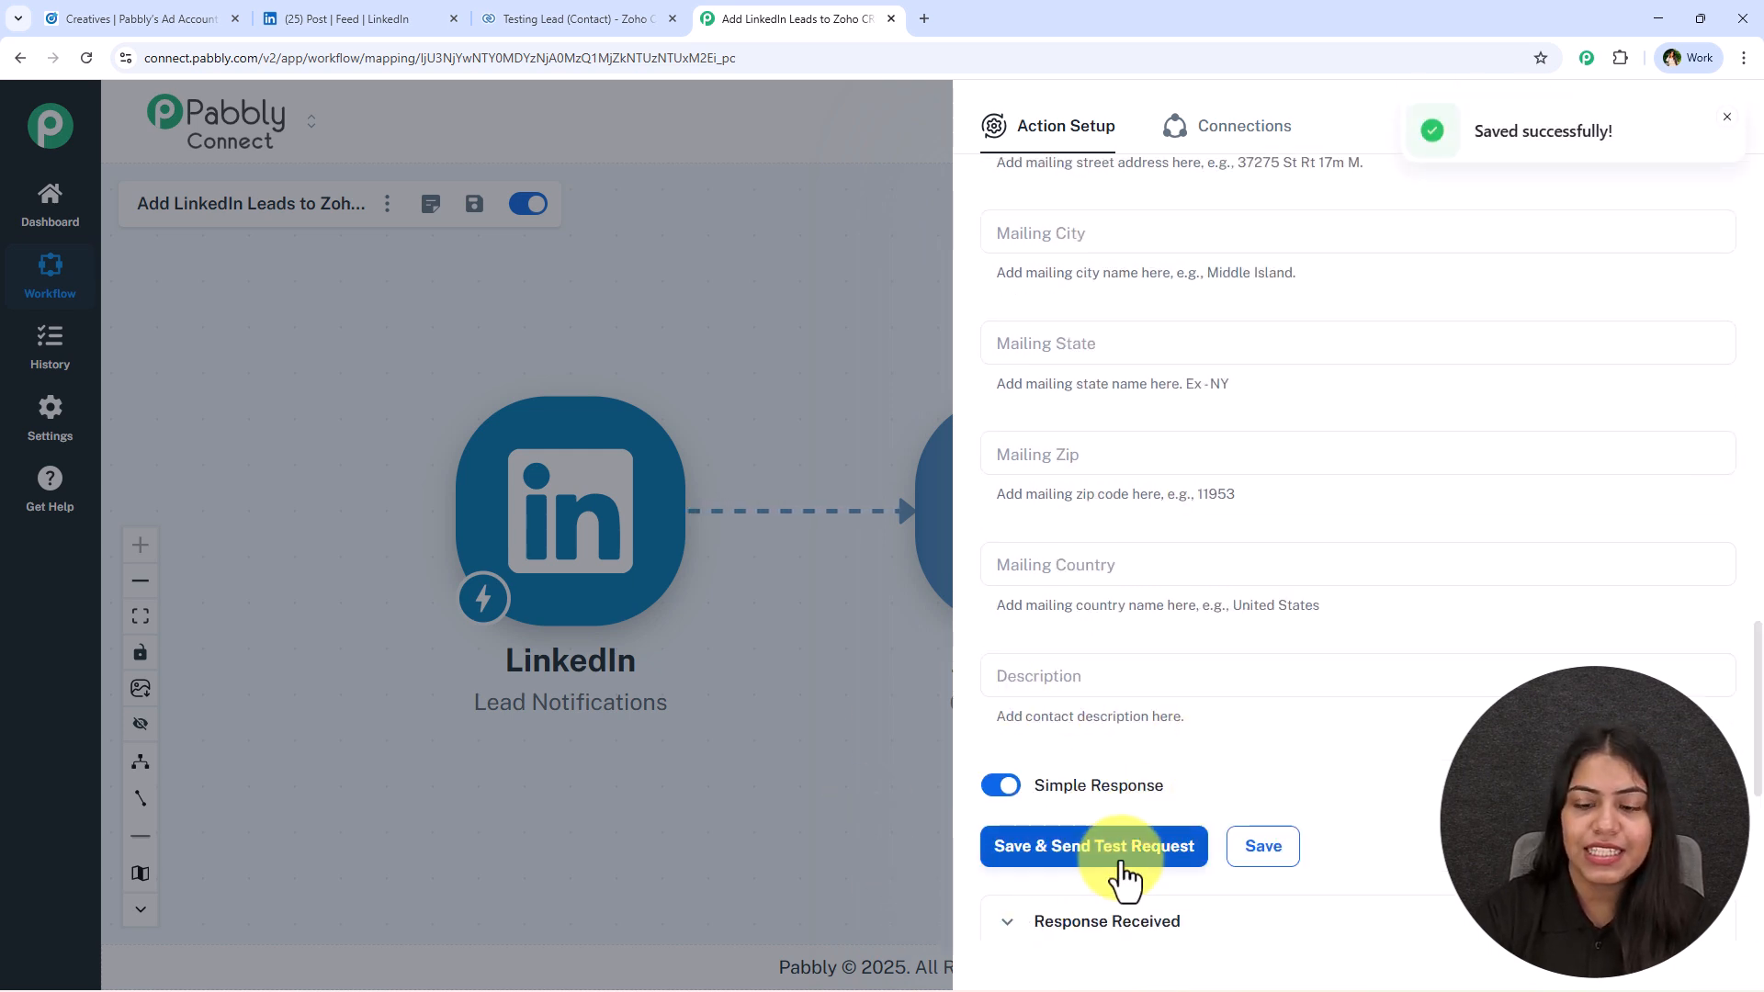
# Review the response received from Zoho CRM for the test request and close the Create Contact action setup.
pyautogui.scroll(-6, 1215, 634)
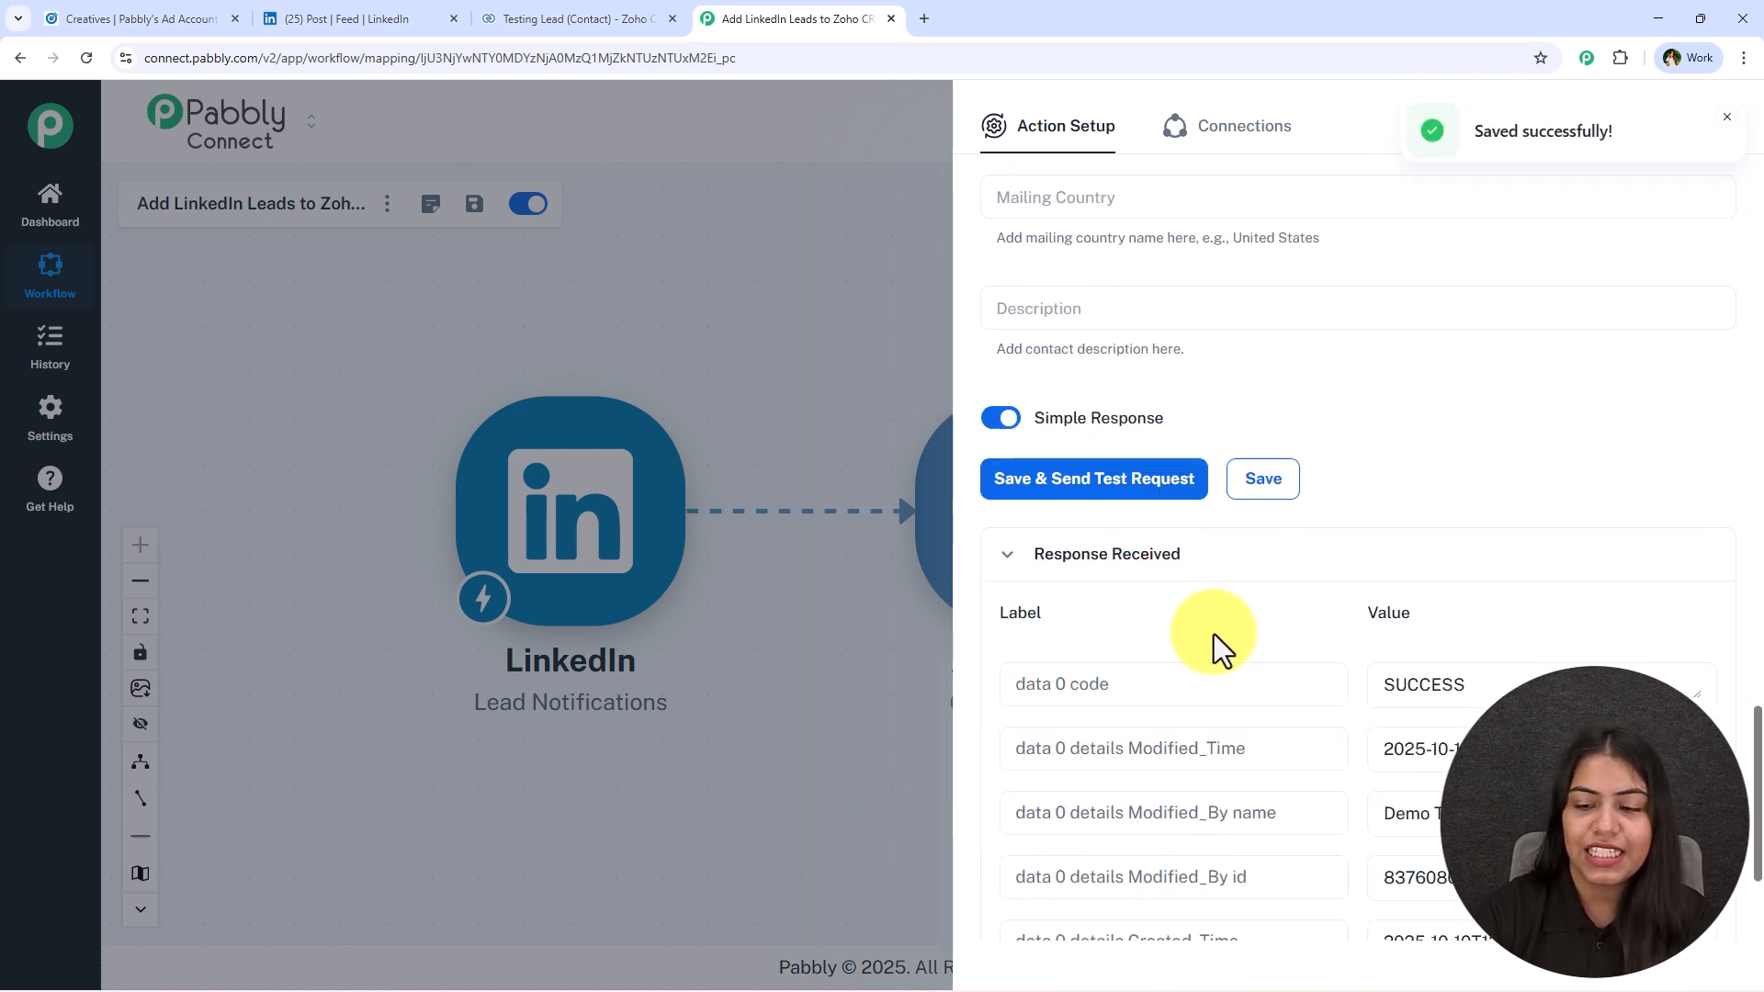
pyautogui.click(1727, 119)
pyautogui.click(1726, 129)
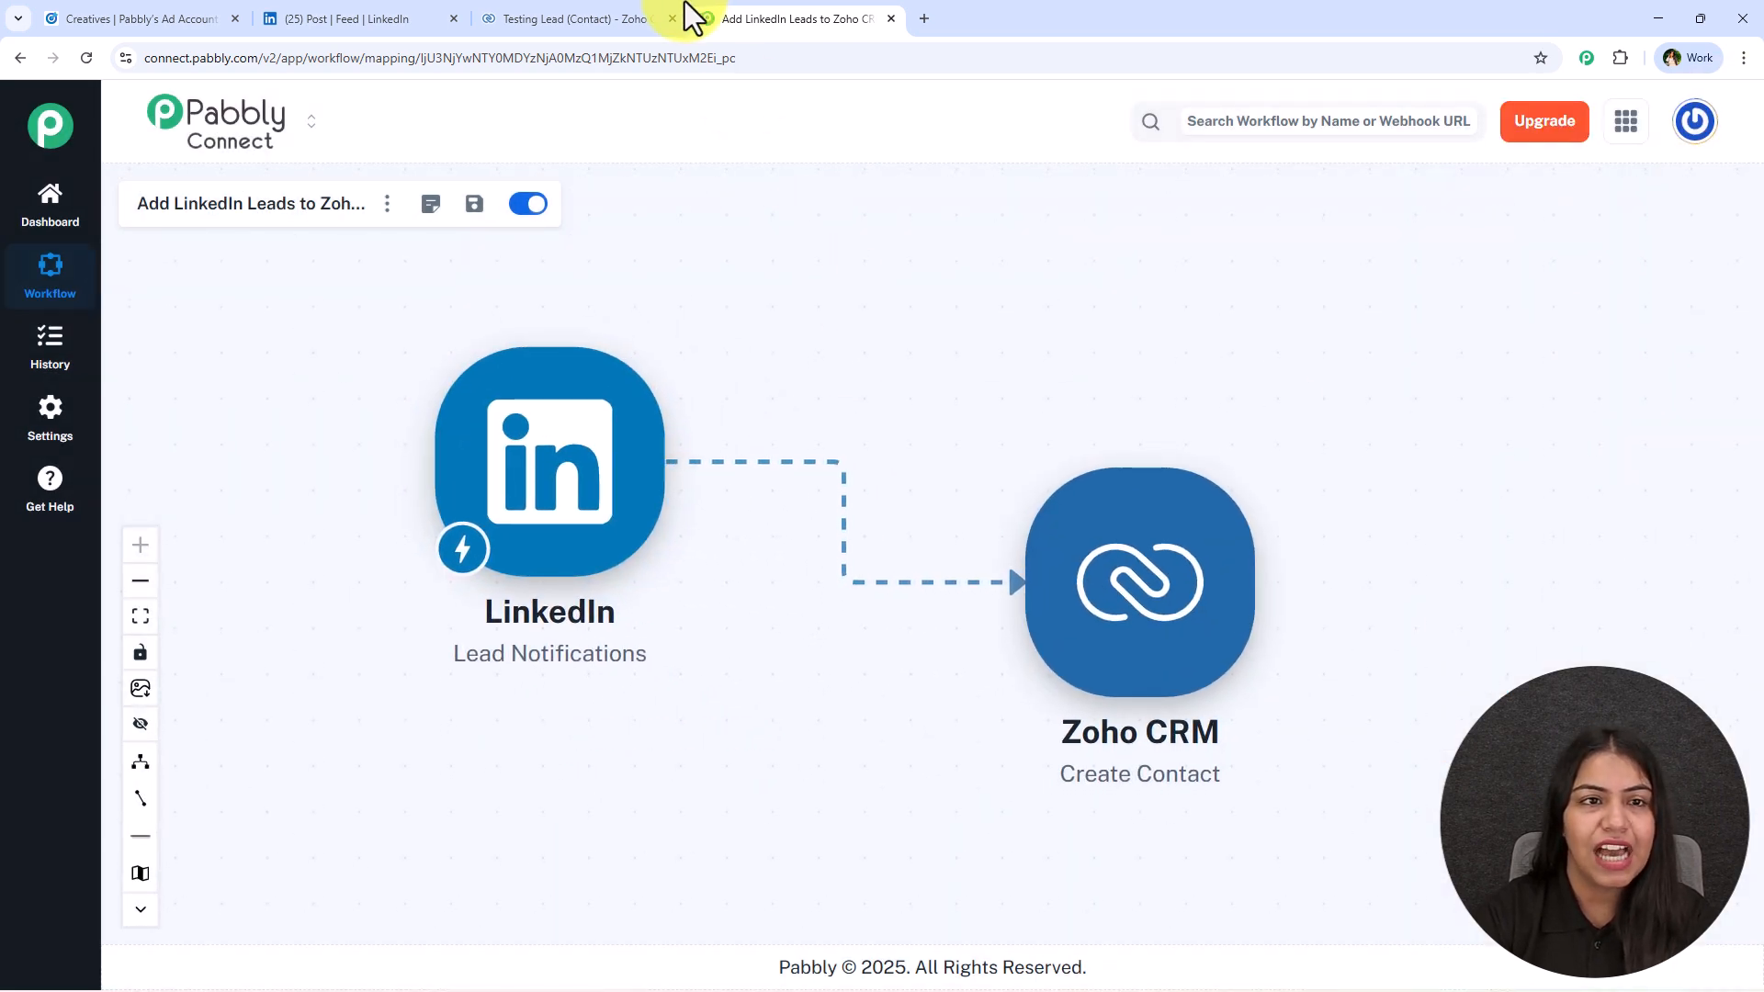
# Switch to Zoho CRM, reload the recently created contacts, check the newest contact's details, and return to the list.
pyautogui.click(615, 18)
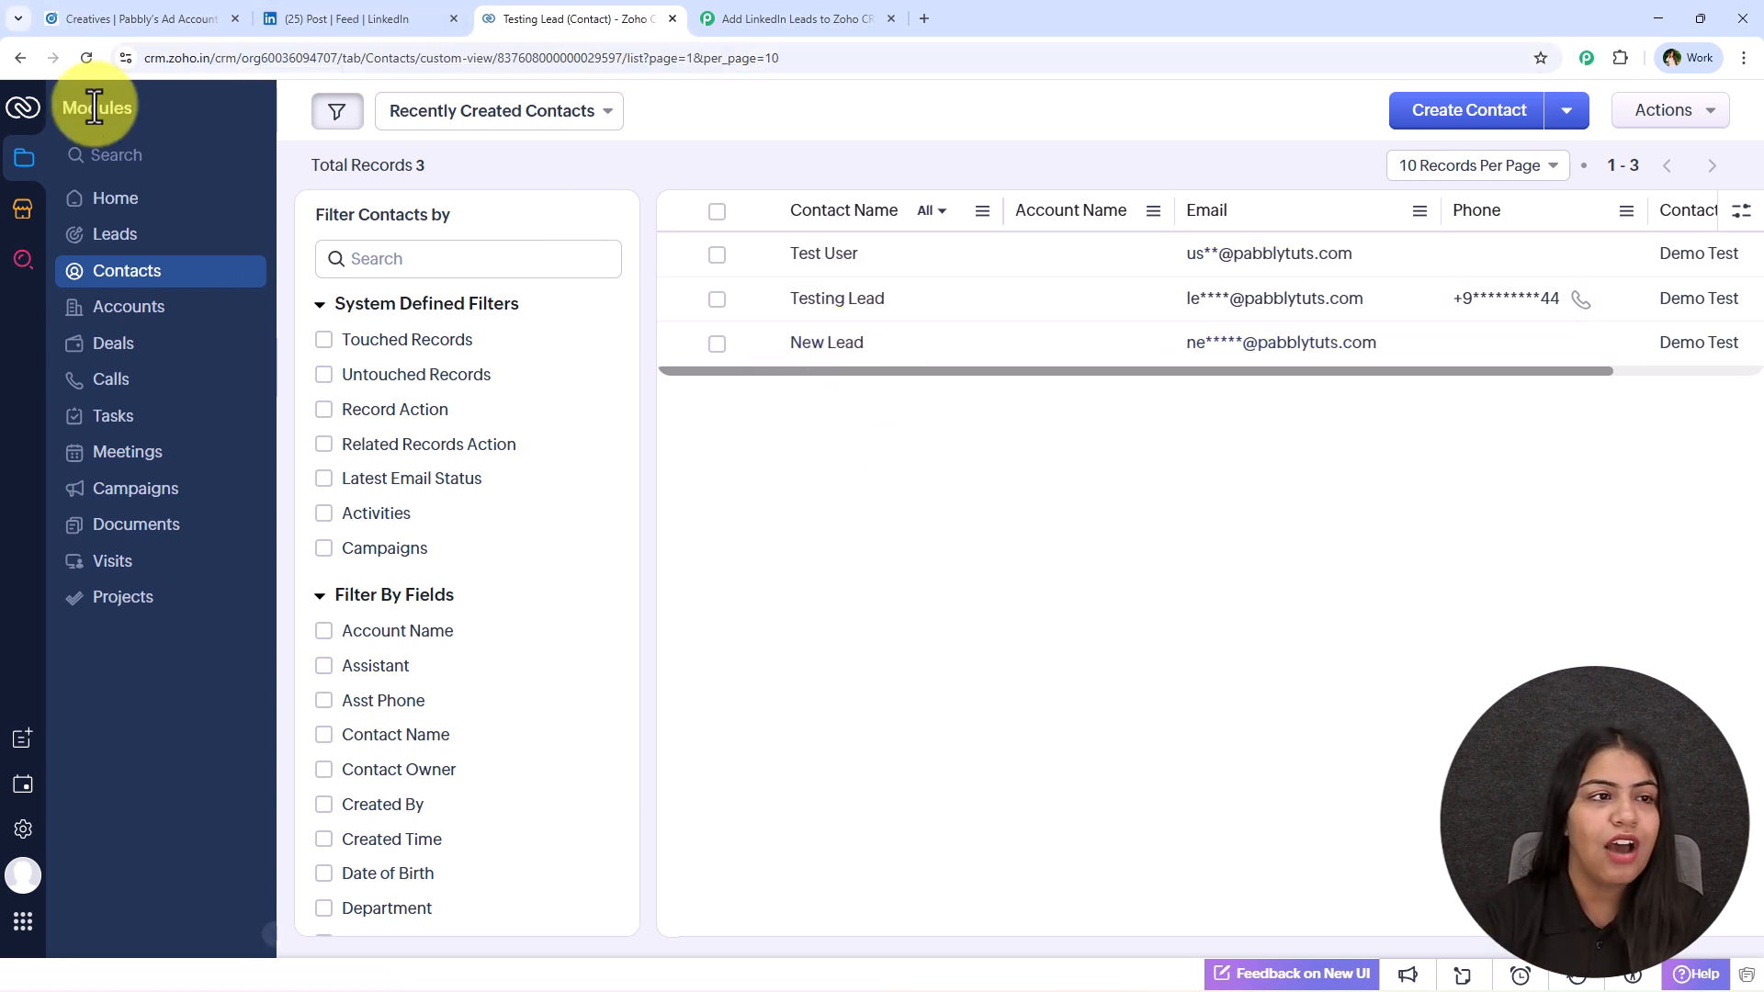
pyautogui.click(88, 58)
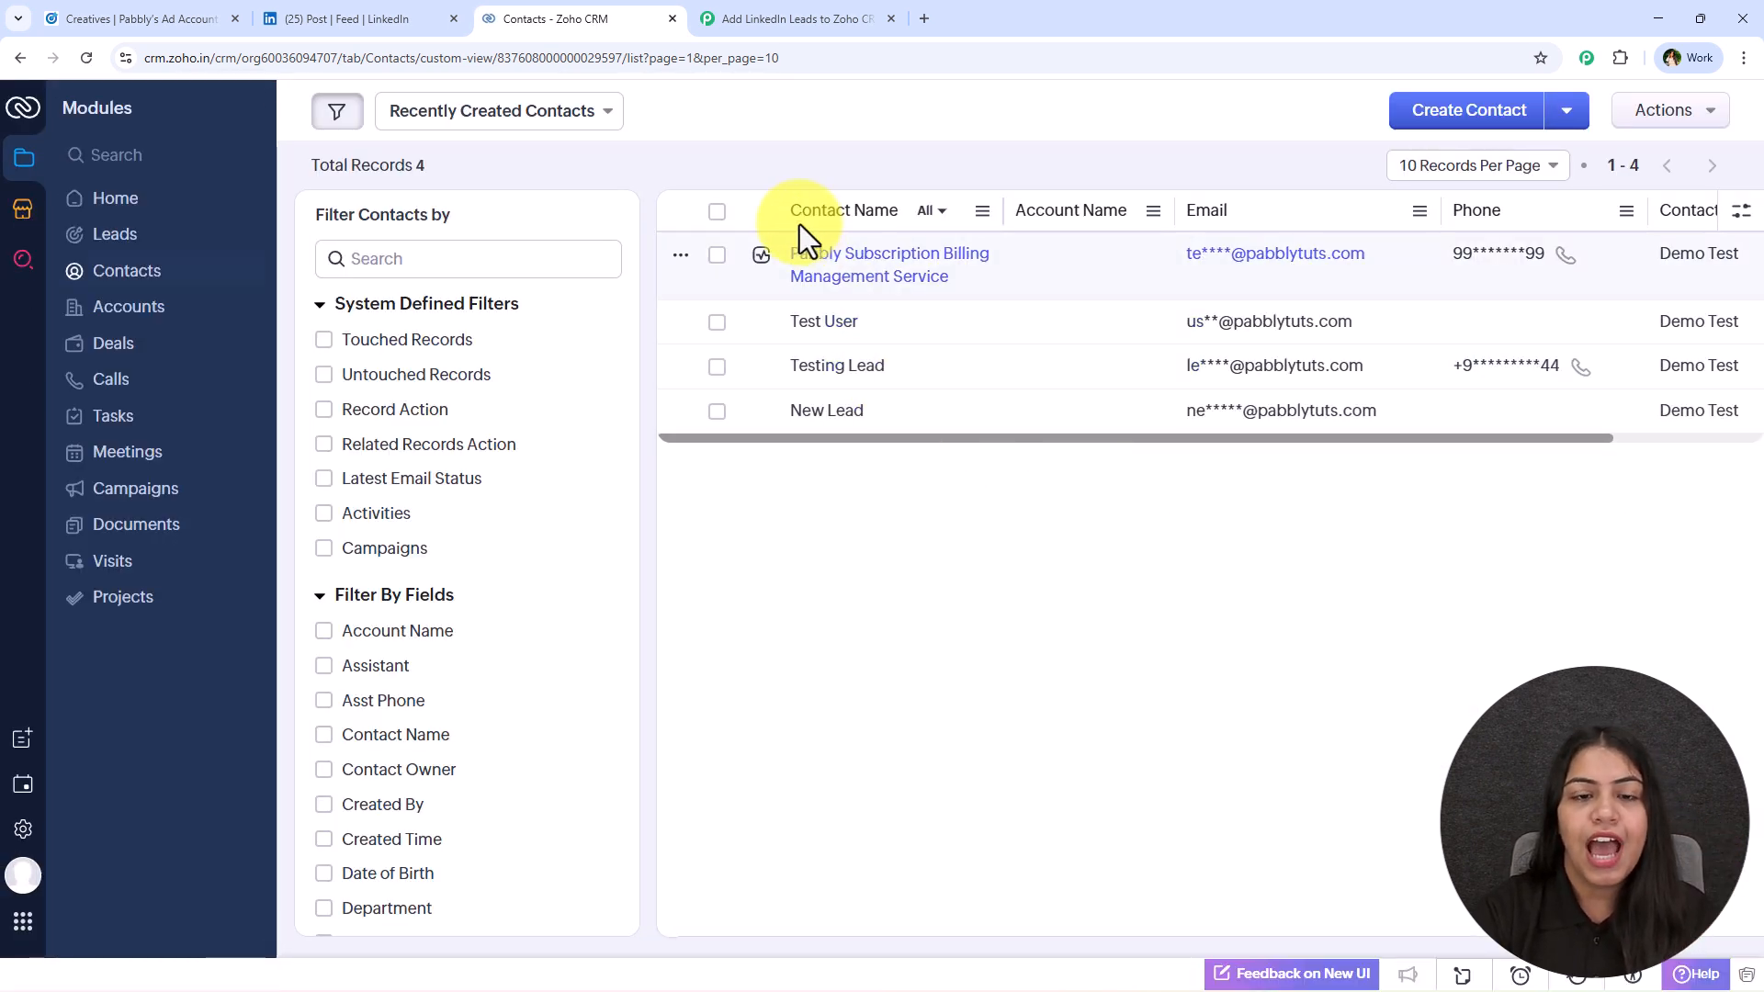
pyautogui.click(800, 259)
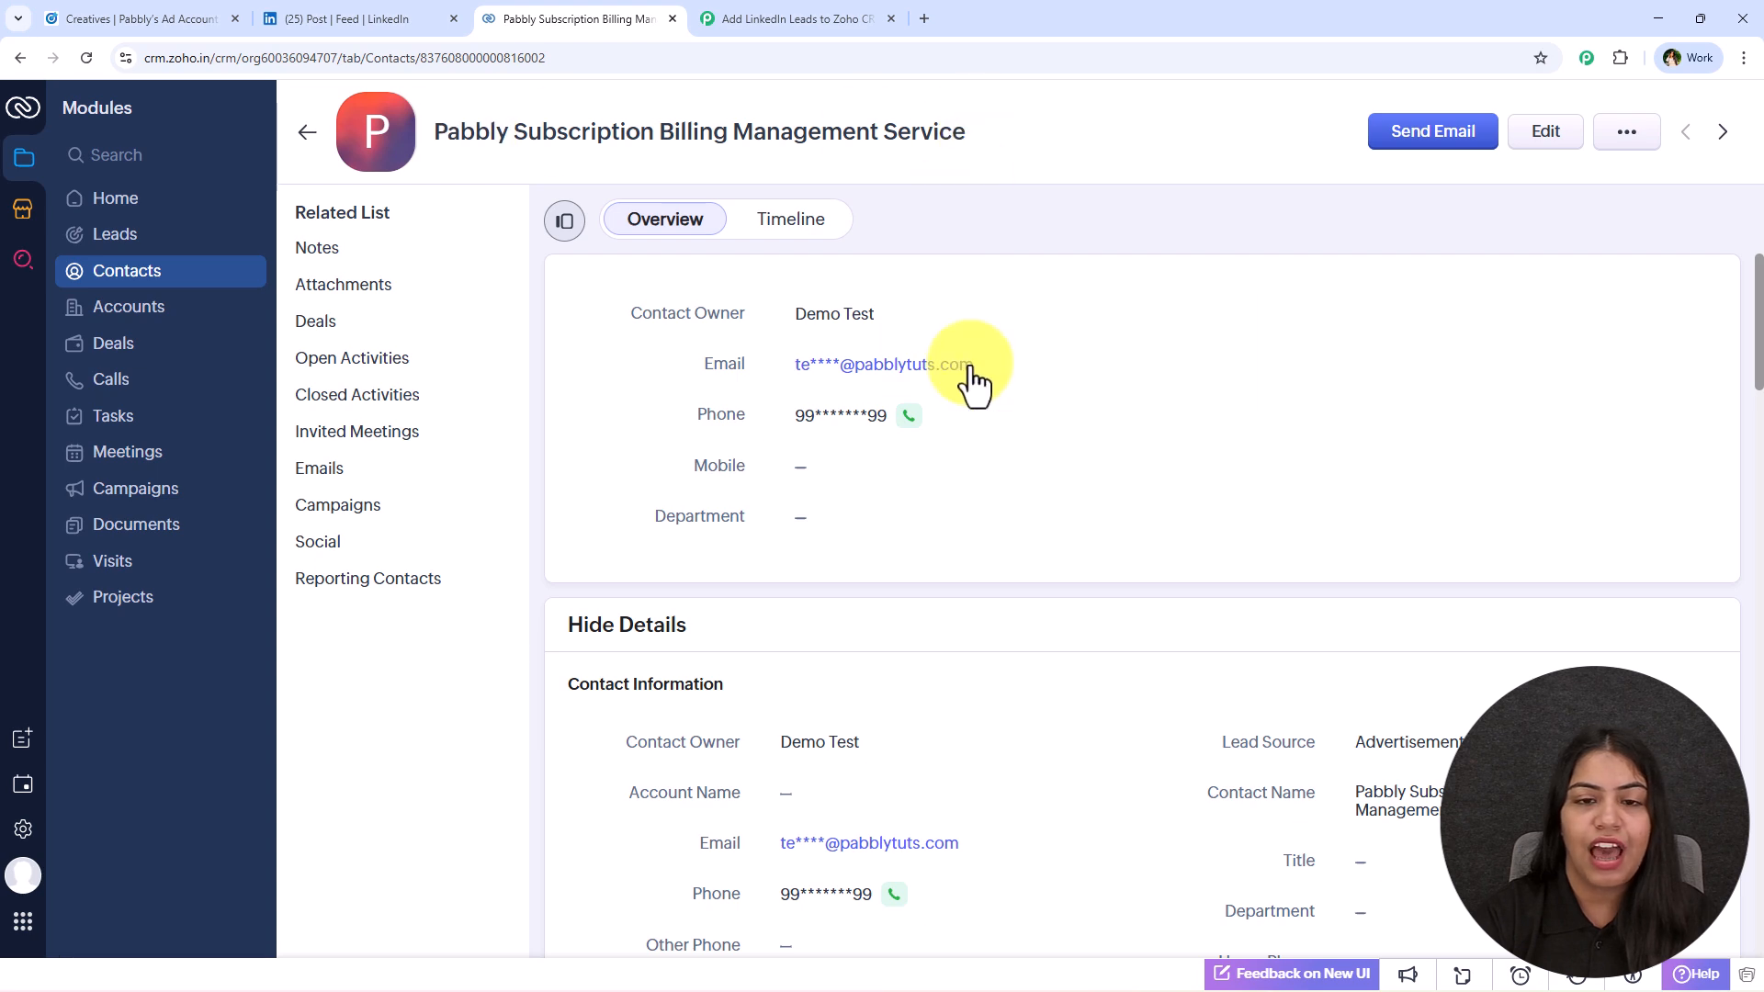
pyautogui.click(309, 132)
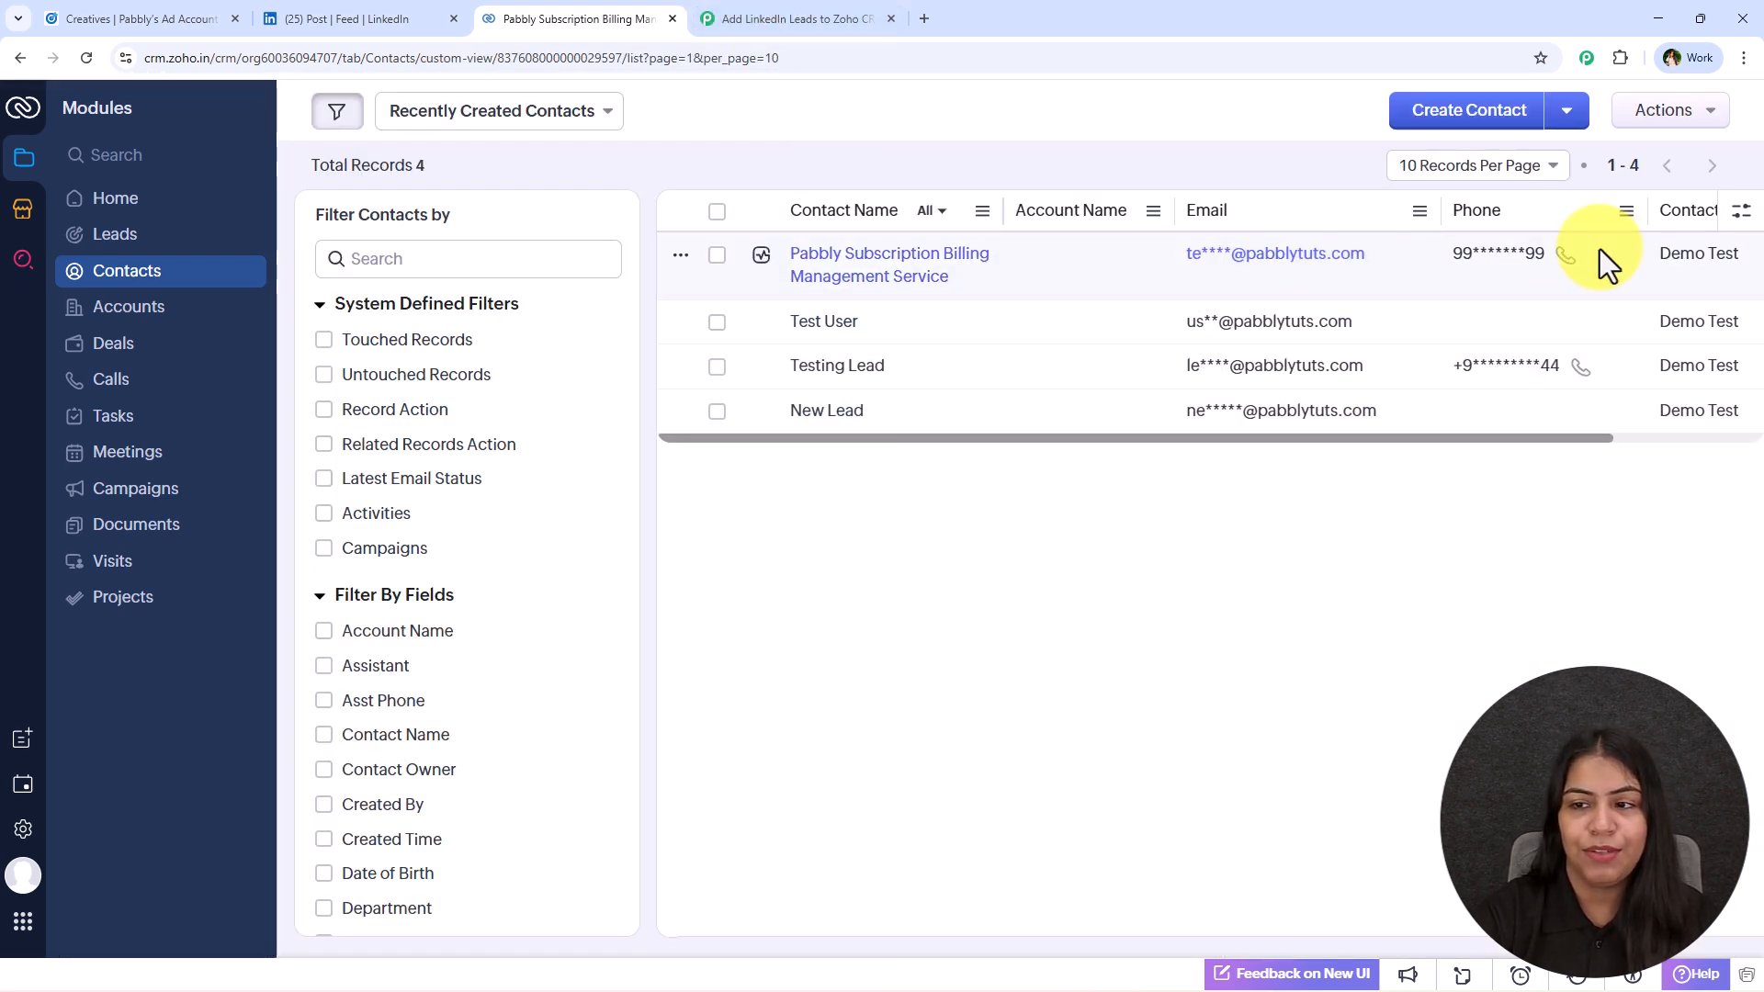
pyautogui.click(807, 14)
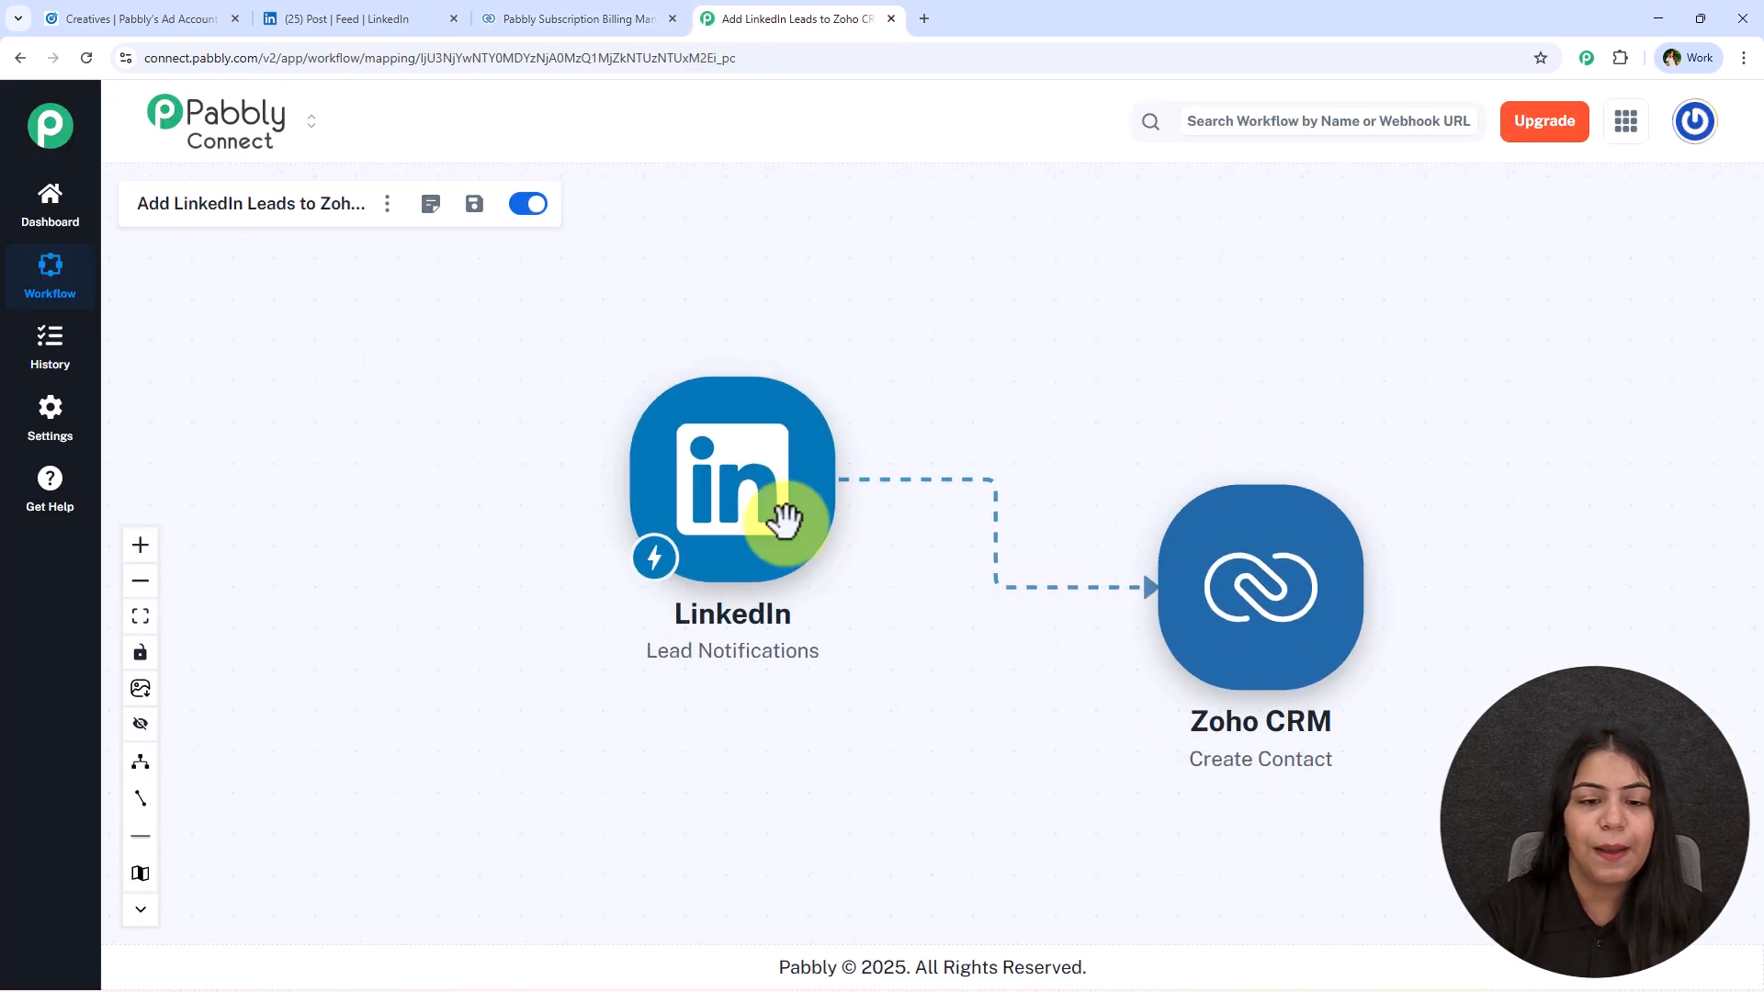
pyautogui.click(504, 18)
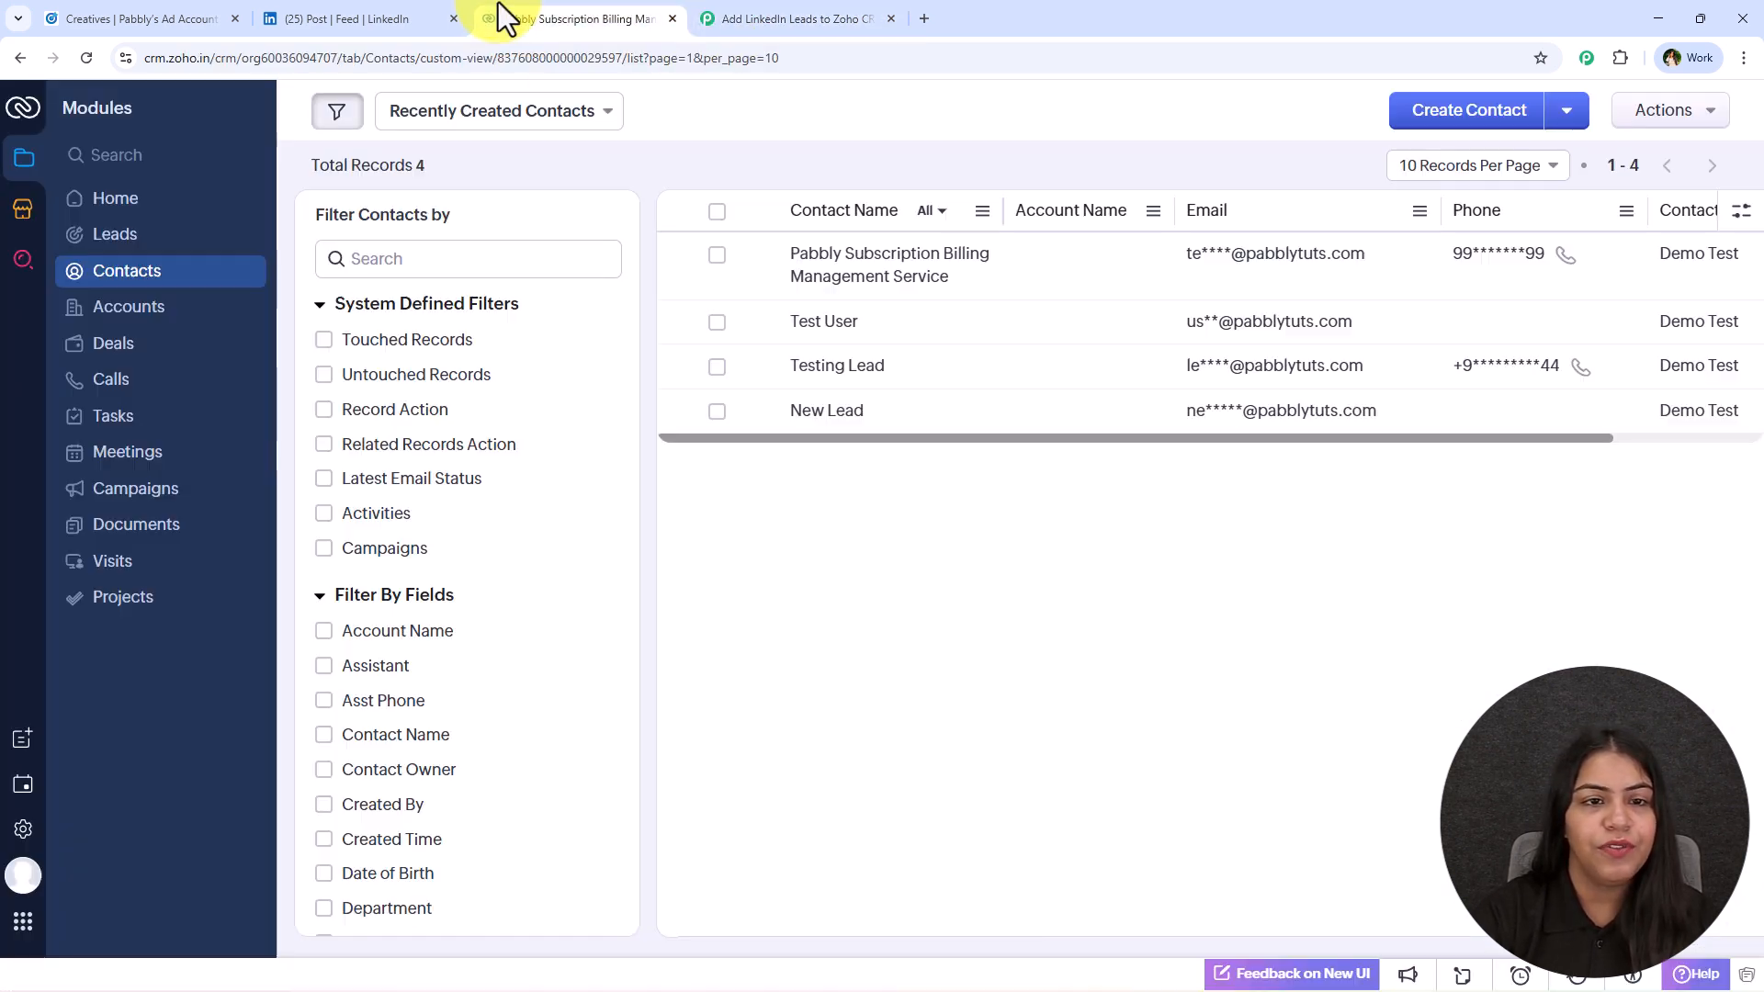
pyautogui.click(307, 20)
pyautogui.click(543, 17)
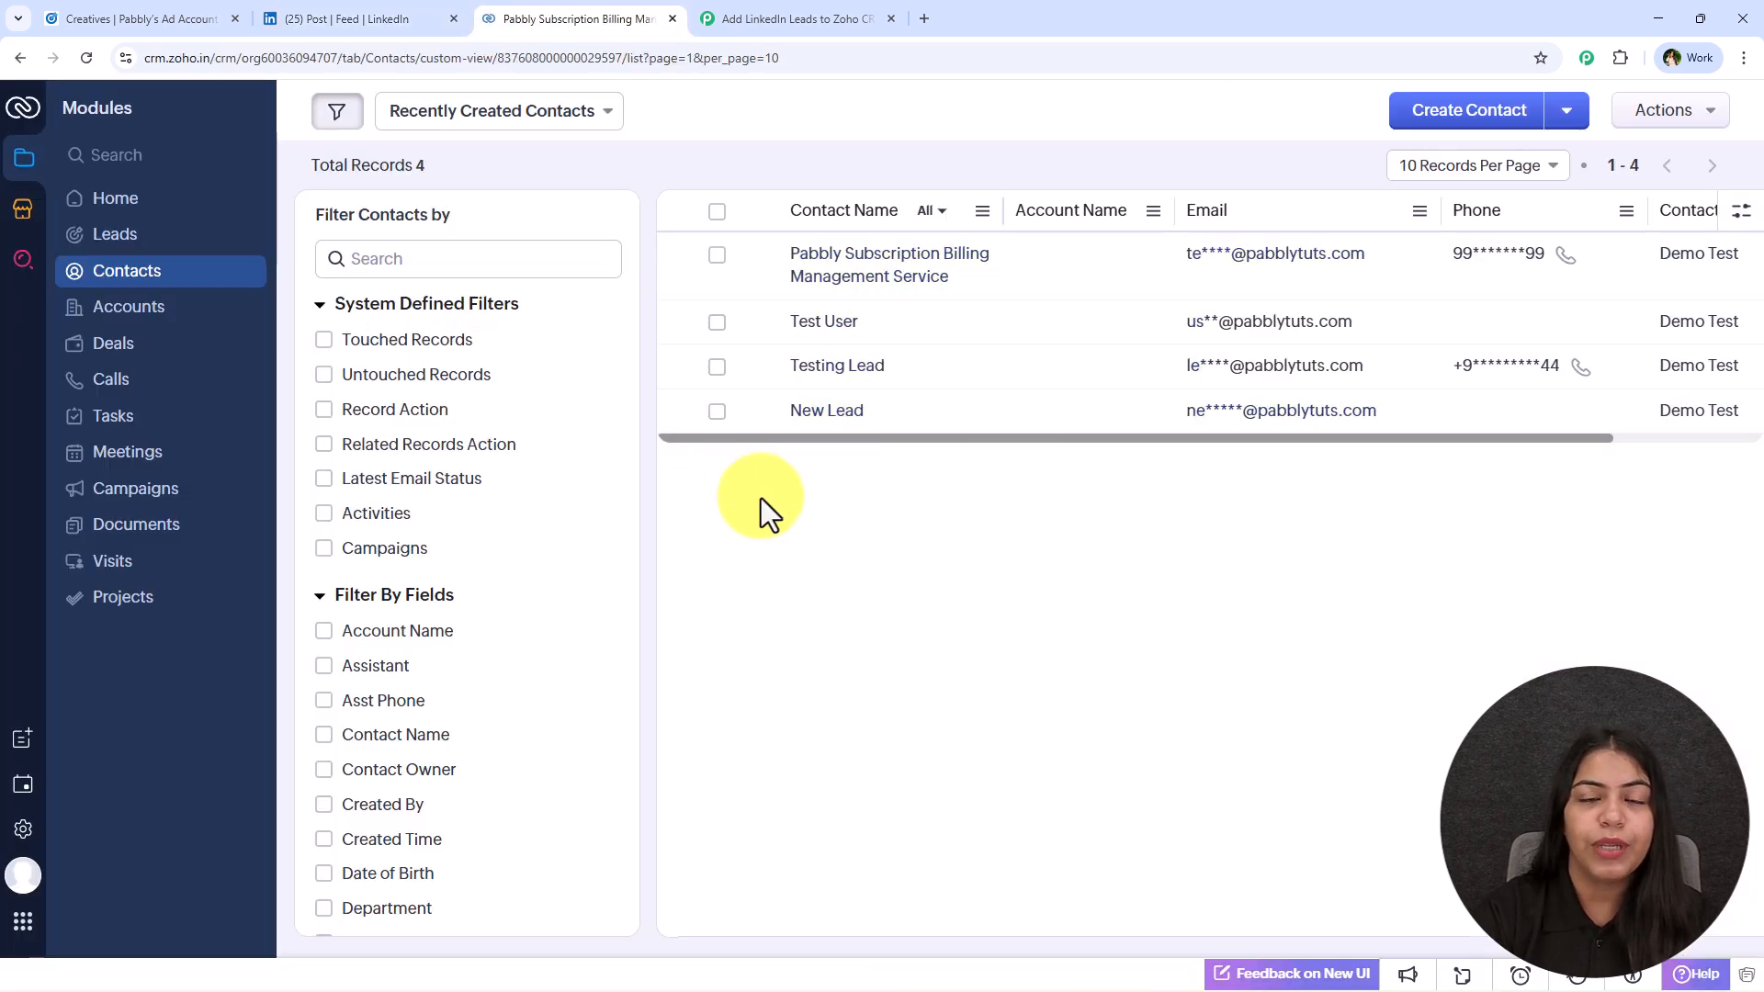
pyautogui.click(724, 19)
pyautogui.moveTo(1160, 789)
pyautogui.moveTo(984, 484)
pyautogui.mouseDown()
pyautogui.moveTo(999, 477)
pyautogui.moveTo(983, 464)
pyautogui.mouseUp()
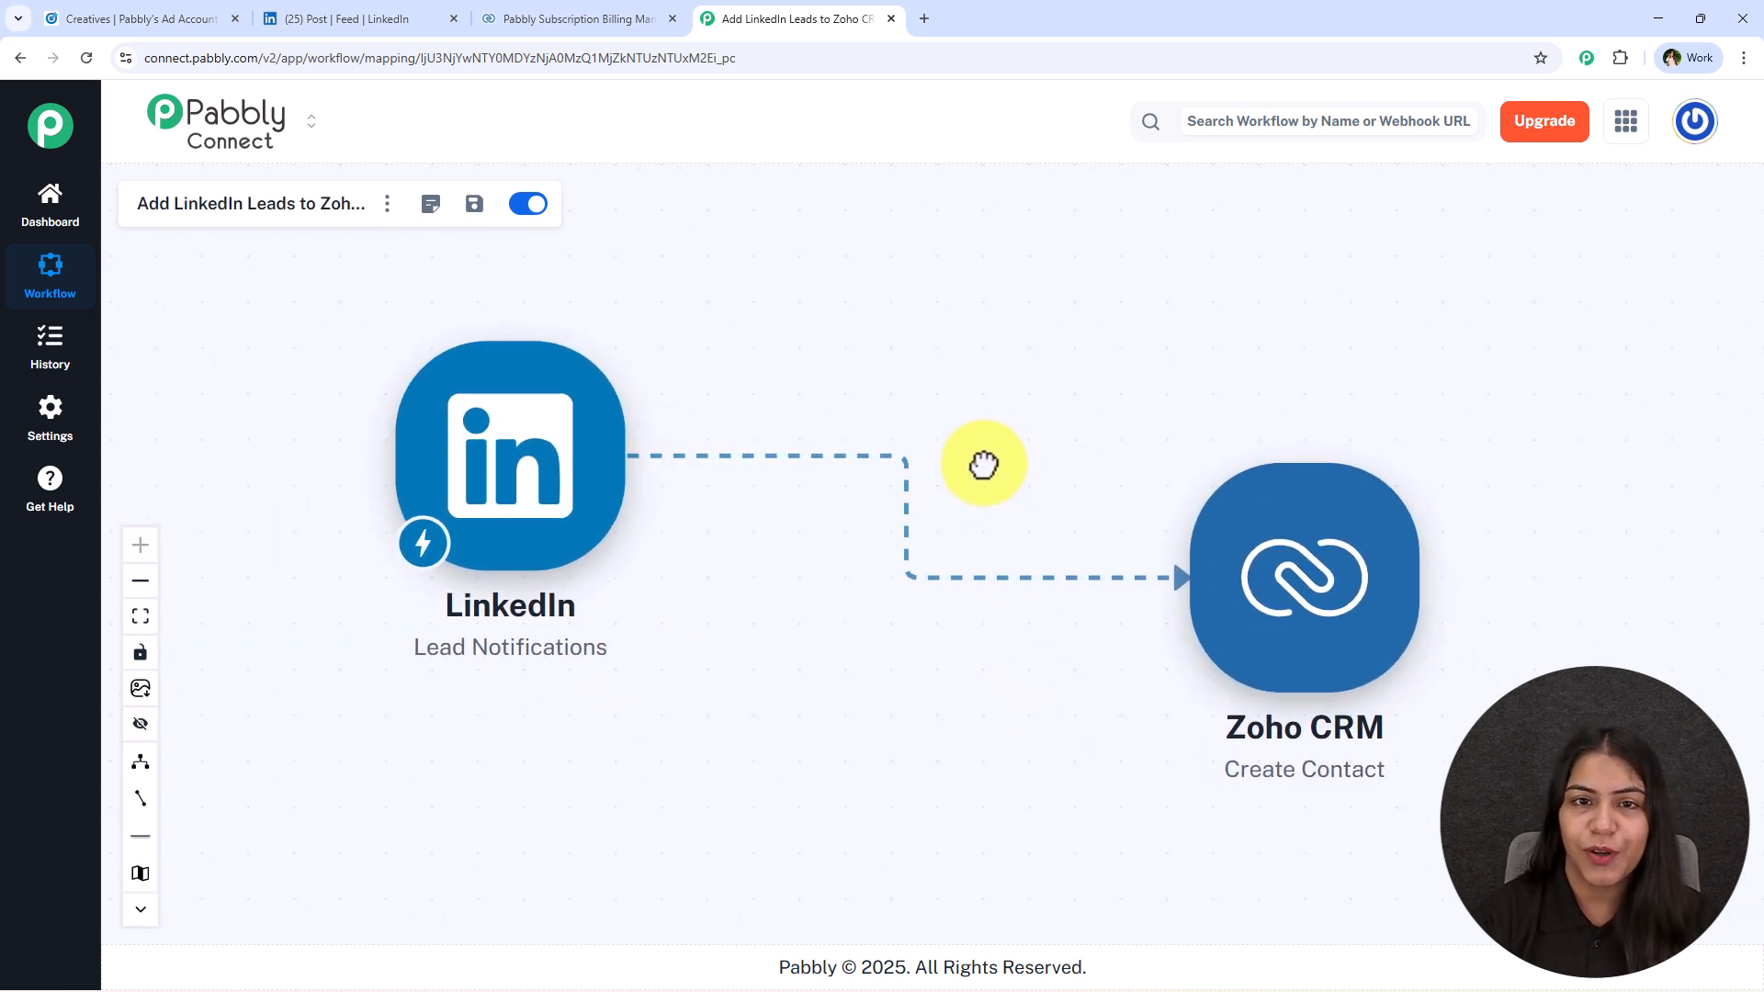